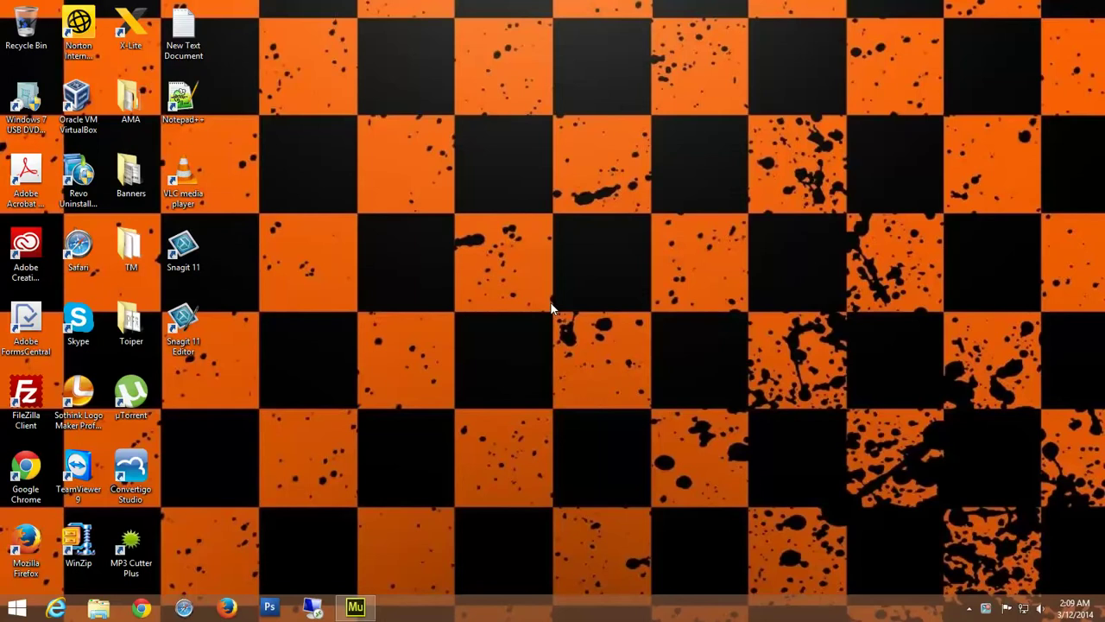
click(357, 610)
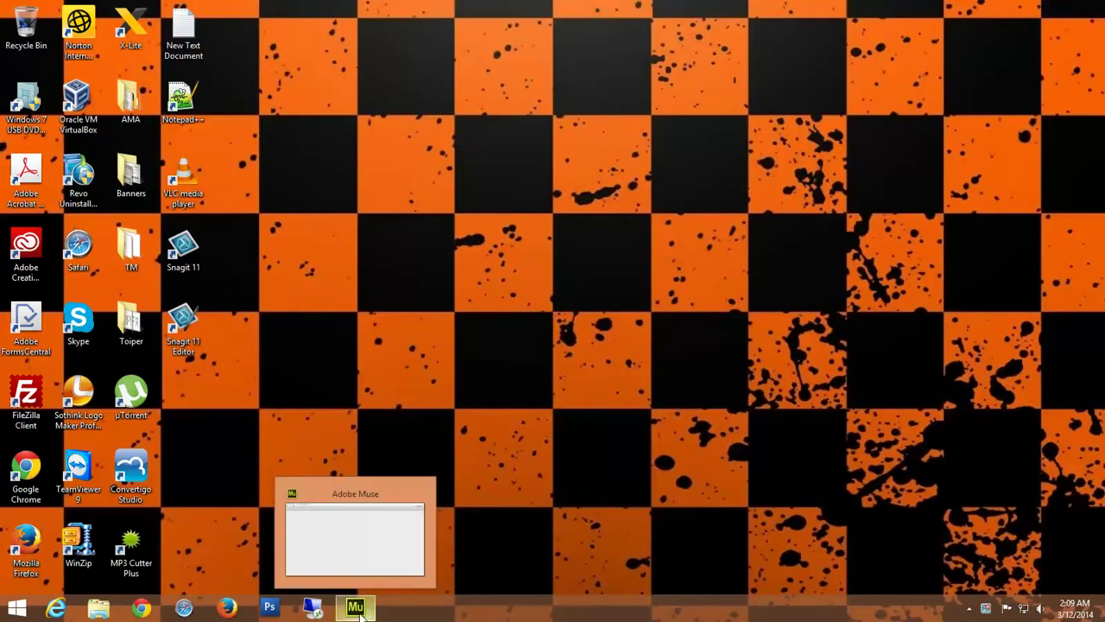
click(360, 609)
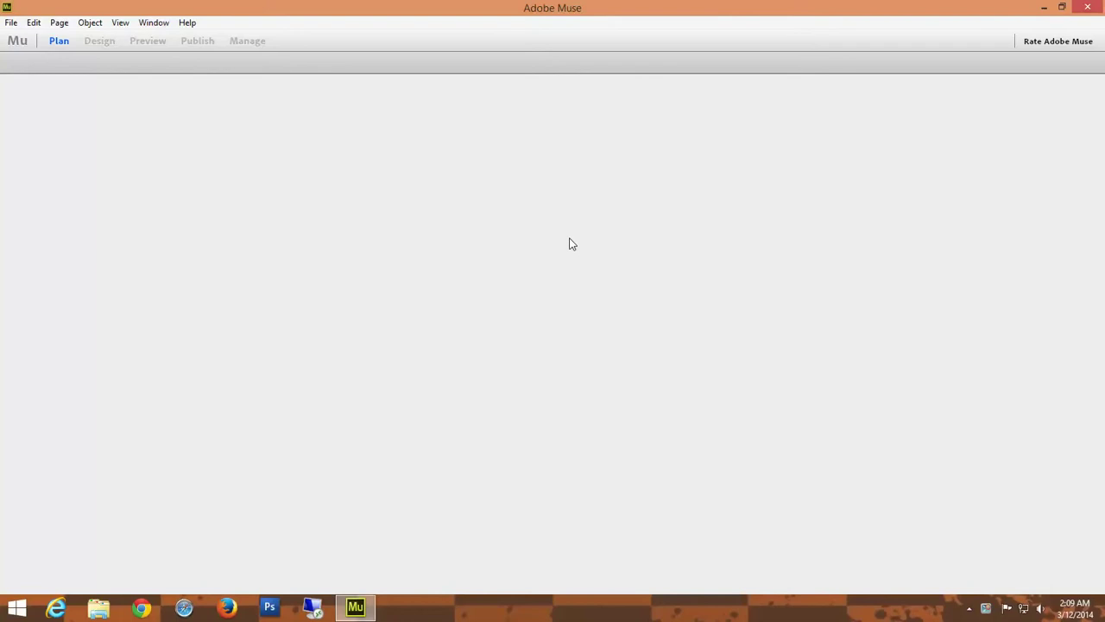
click(1045, 7)
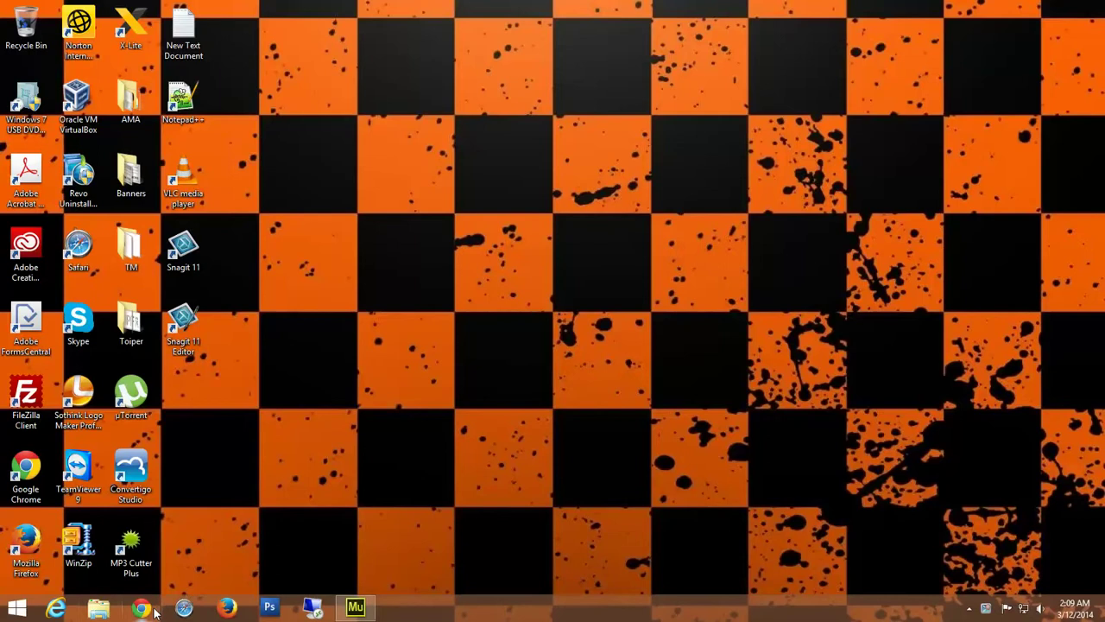
click(25, 245)
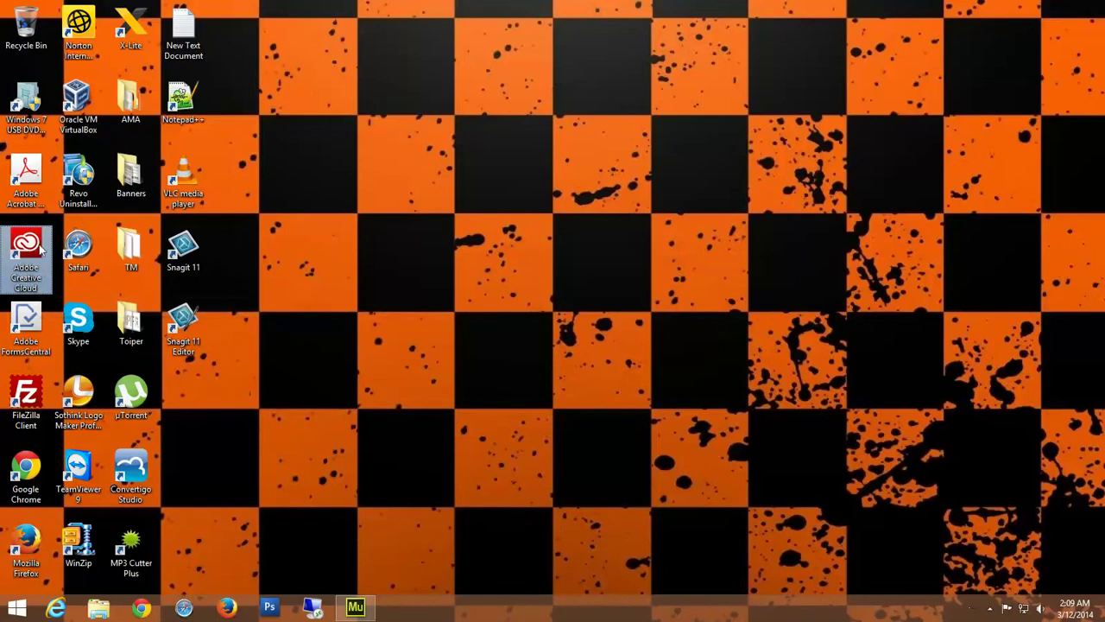
click(546, 315)
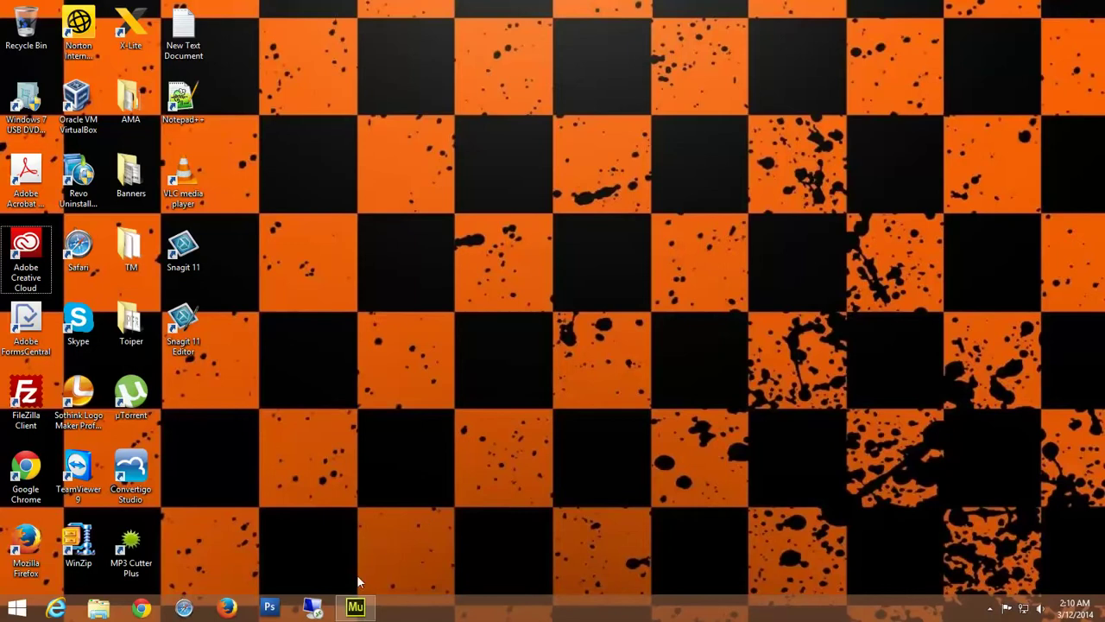
Switch to Adobe Muse and create a new Desktop site with a page width of 960 and a minimum height of 1250.
click(356, 605)
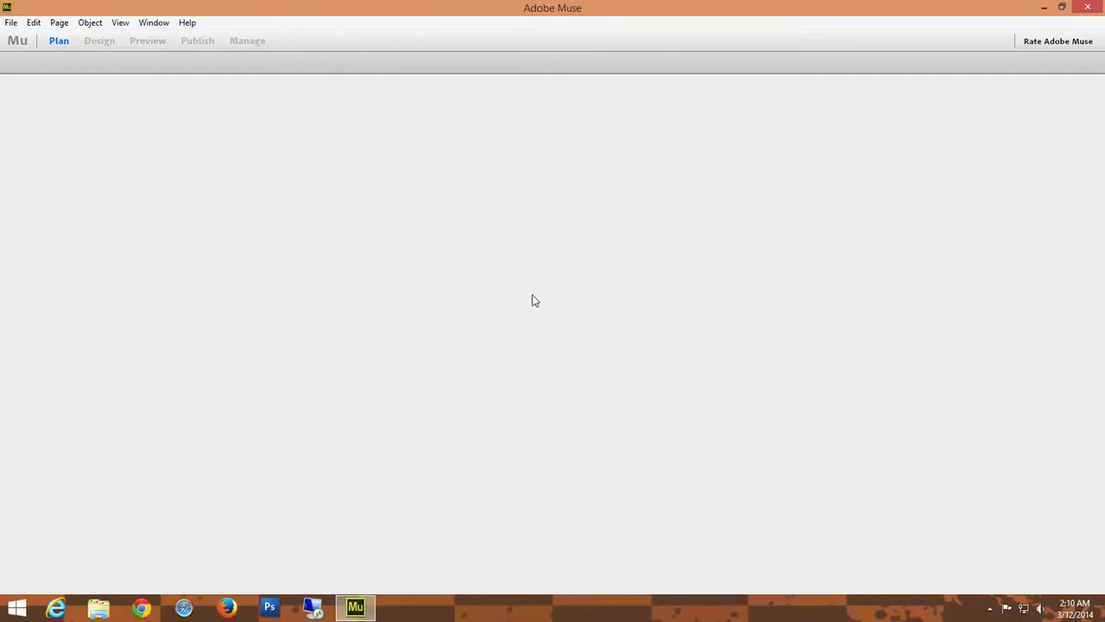
click(11, 24)
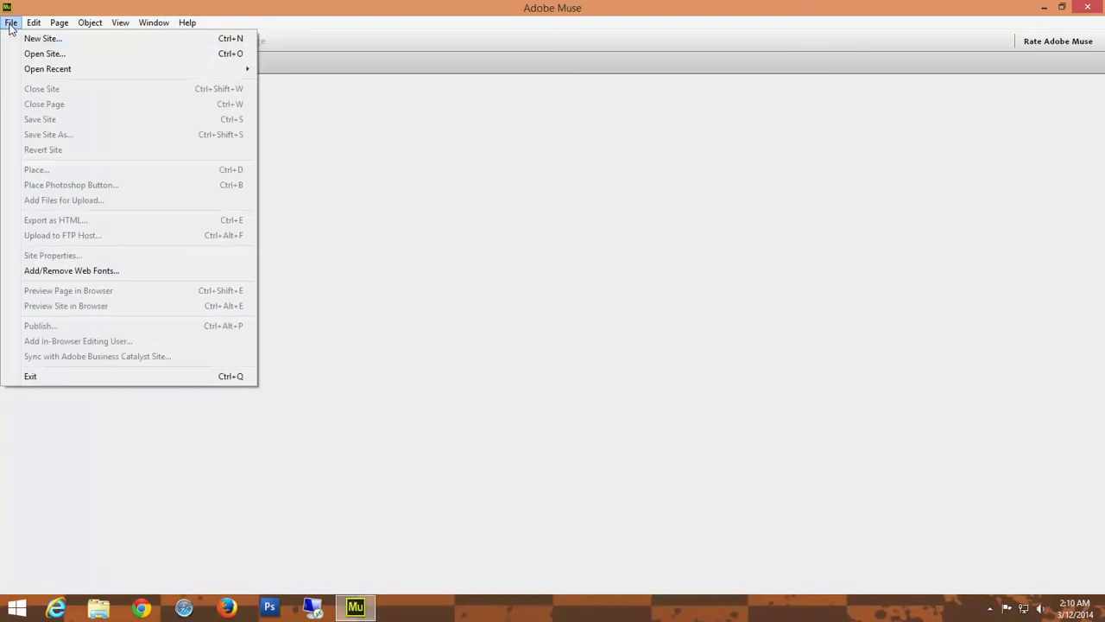
click(32, 38)
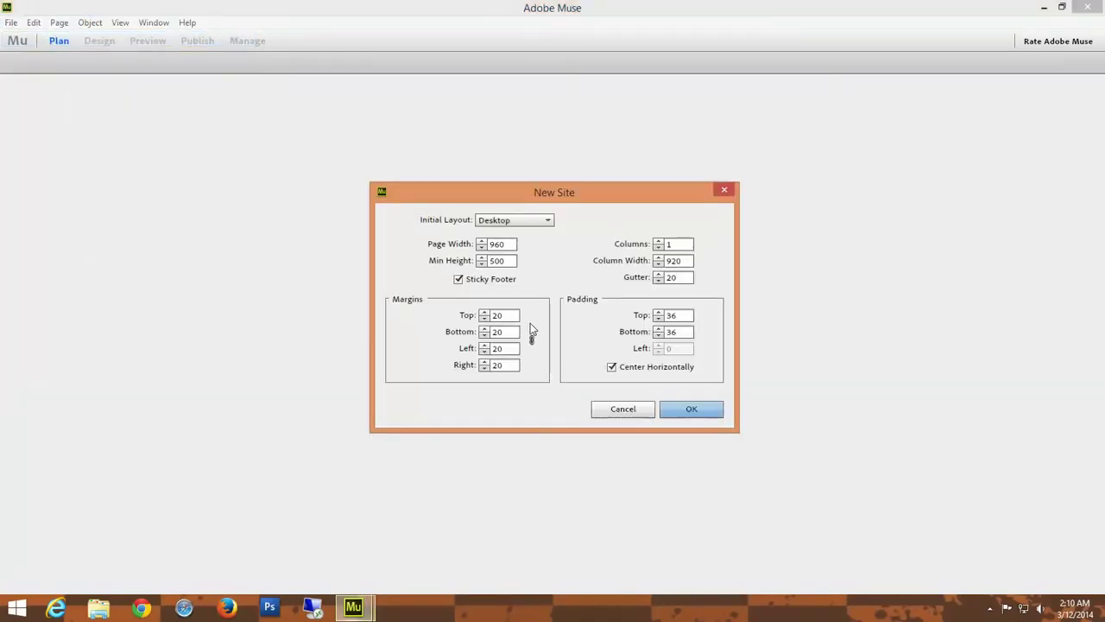
click(546, 222)
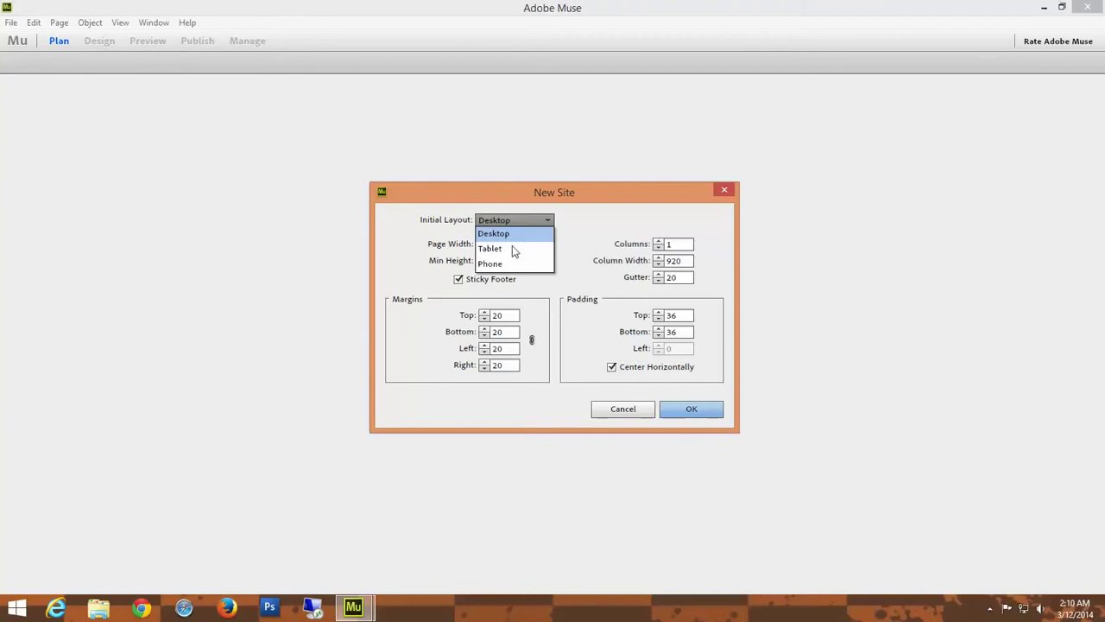
click(580, 247)
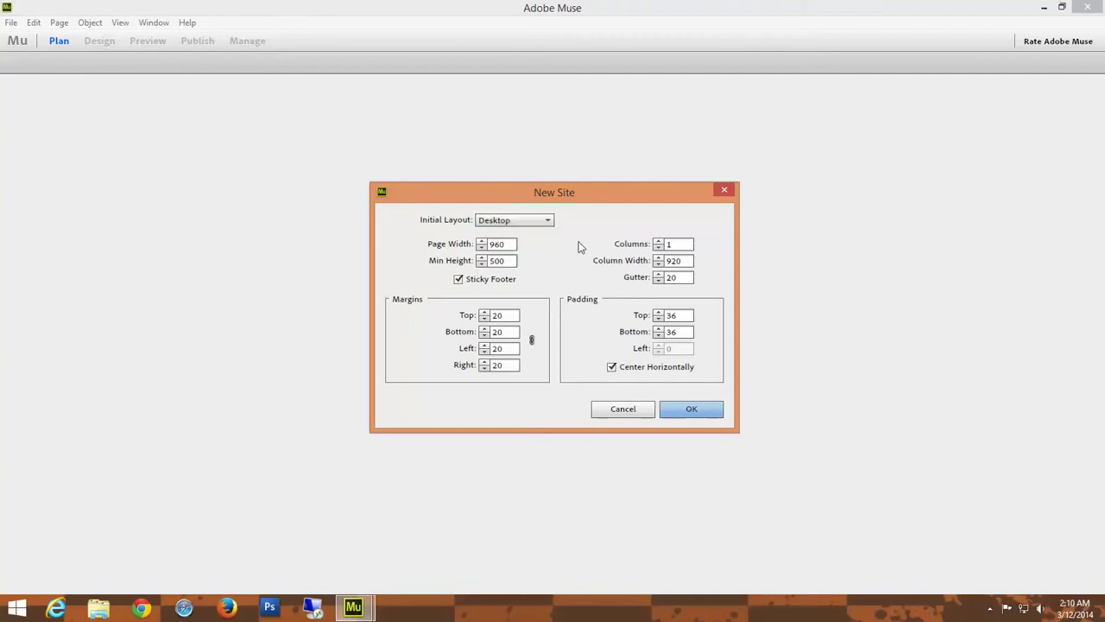
double_click(507, 246)
text(1024)
double_click(505, 261)
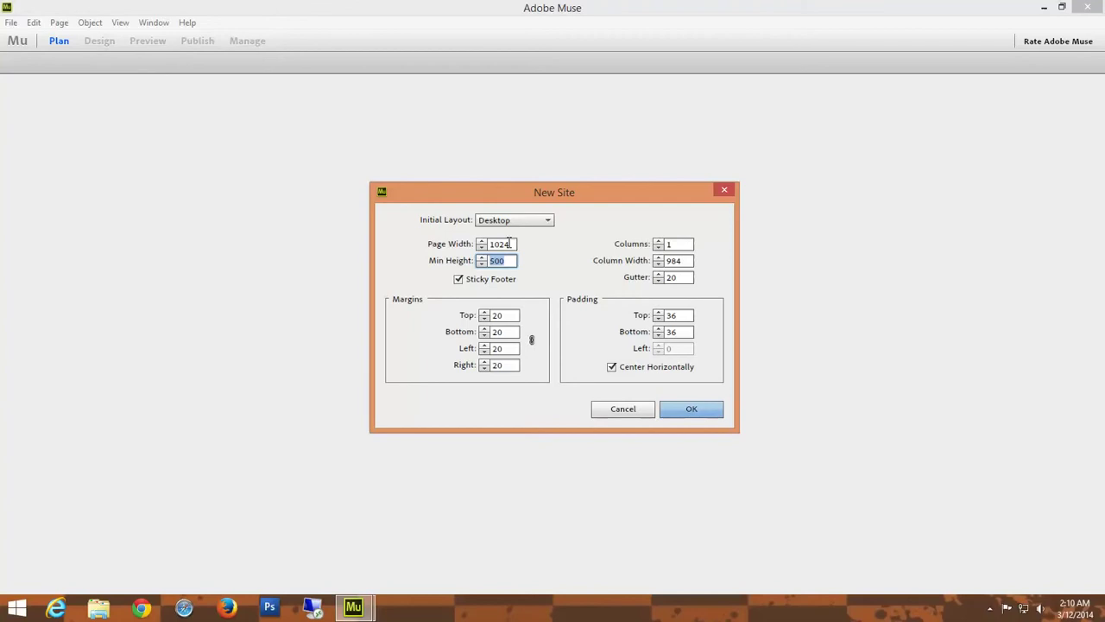
text(1250)
double_click(509, 243)
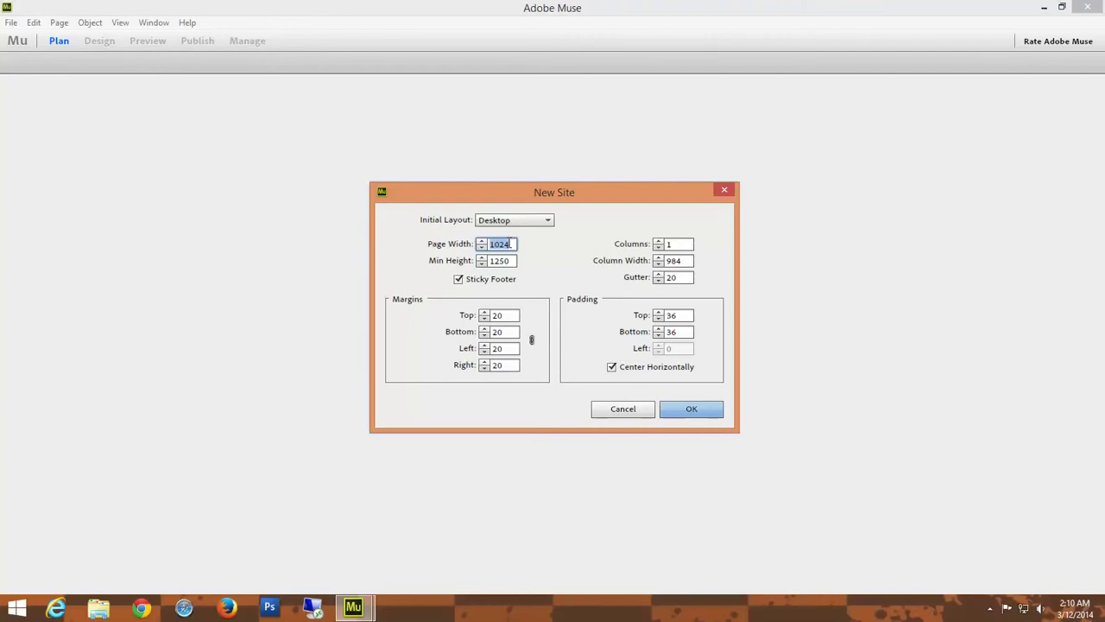
text(960)
click(692, 410)
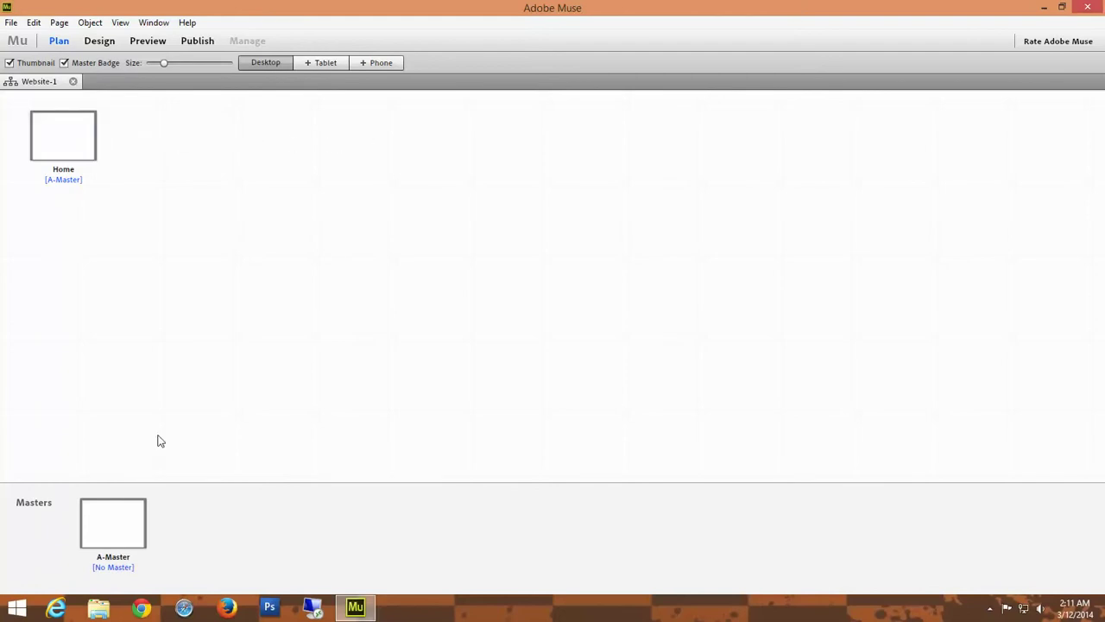
Add two sibling pages after Home in the site plan, named About US and Contact Us.
mouse_move(122, 536)
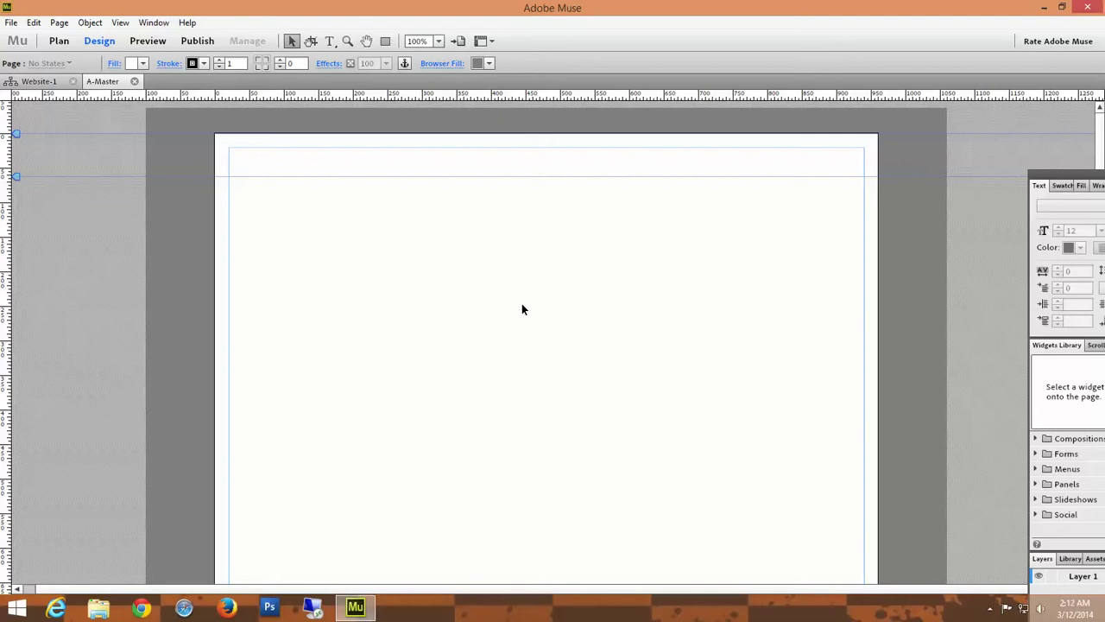
click(38, 85)
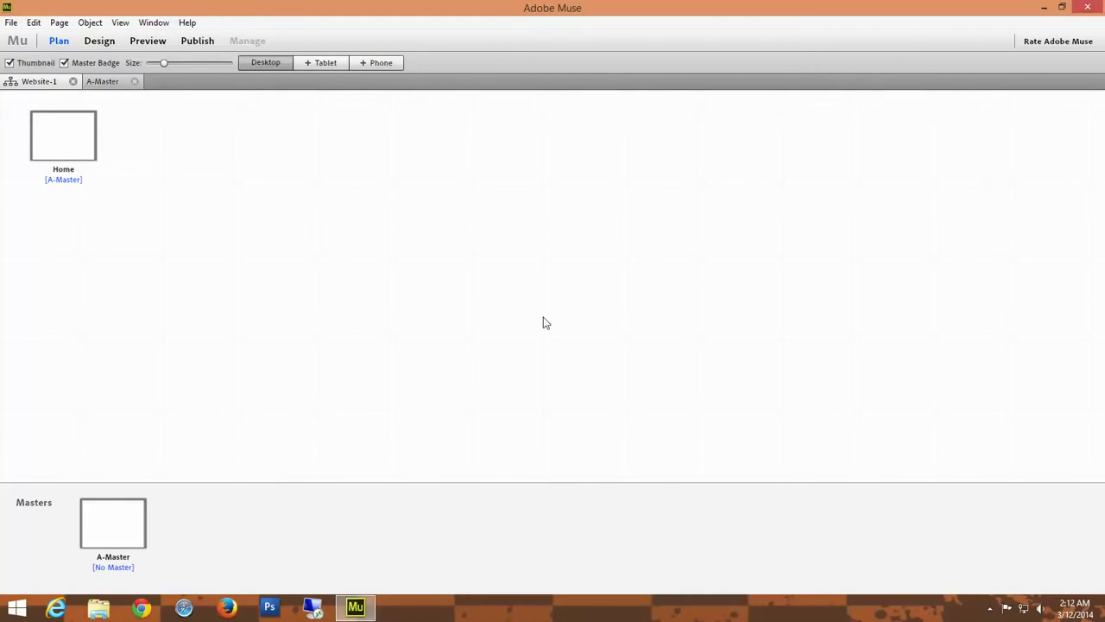
click(104, 136)
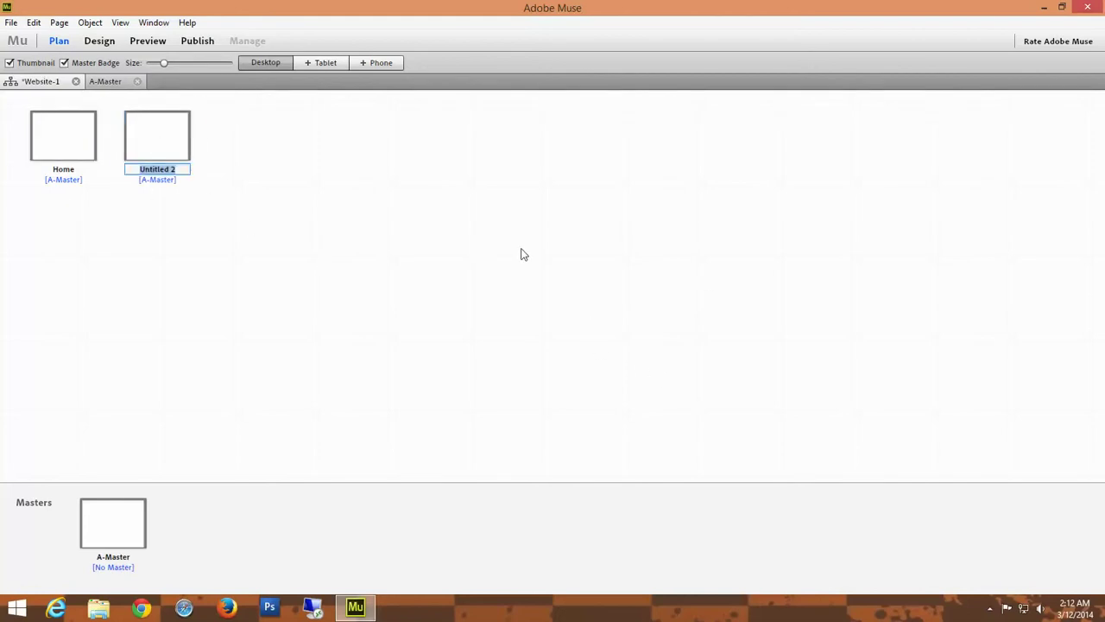
text(About US)
click(200, 134)
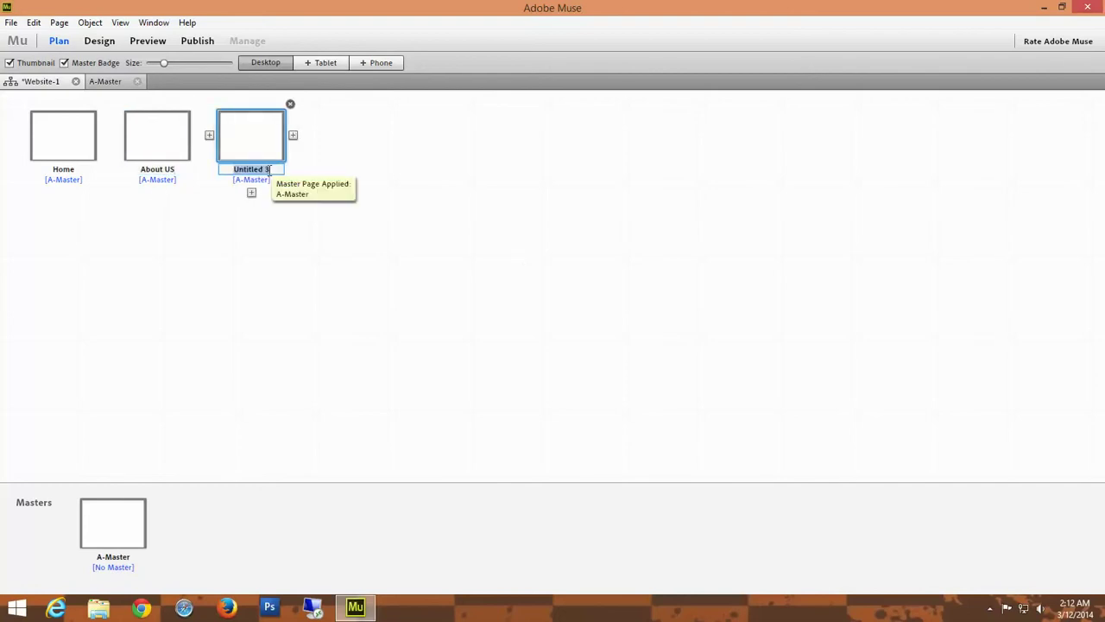
text(Contact Us)
click(212, 296)
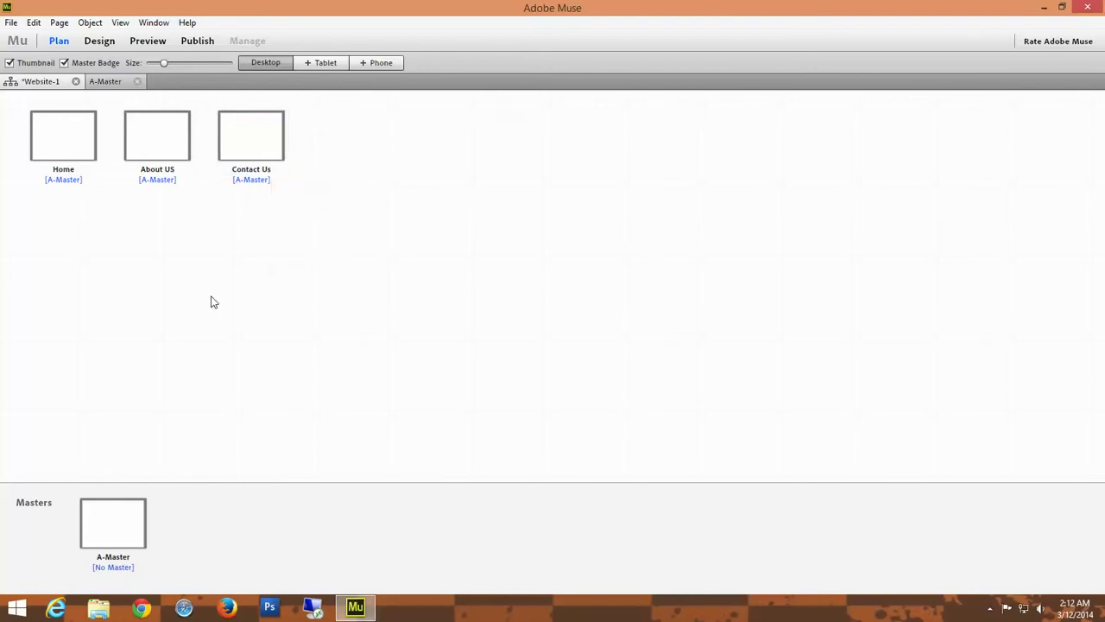
Open the A-Master page for design and reposition the floating panel group so more of its panels show.
double_click(116, 526)
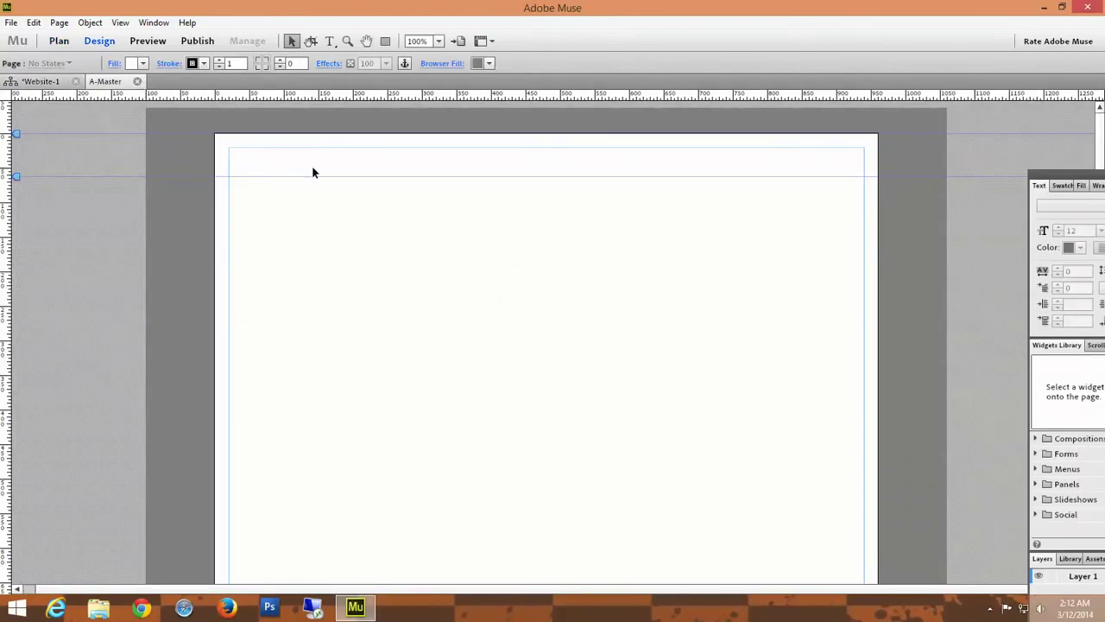
scroll(928, 420, down, 5)
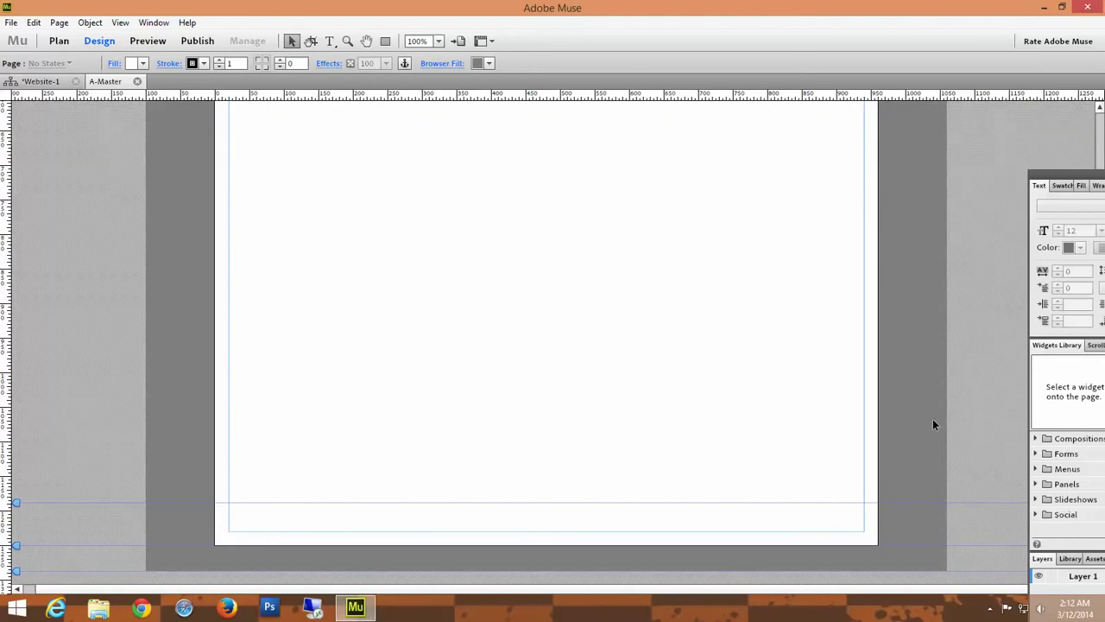
scroll(924, 417, up, 5)
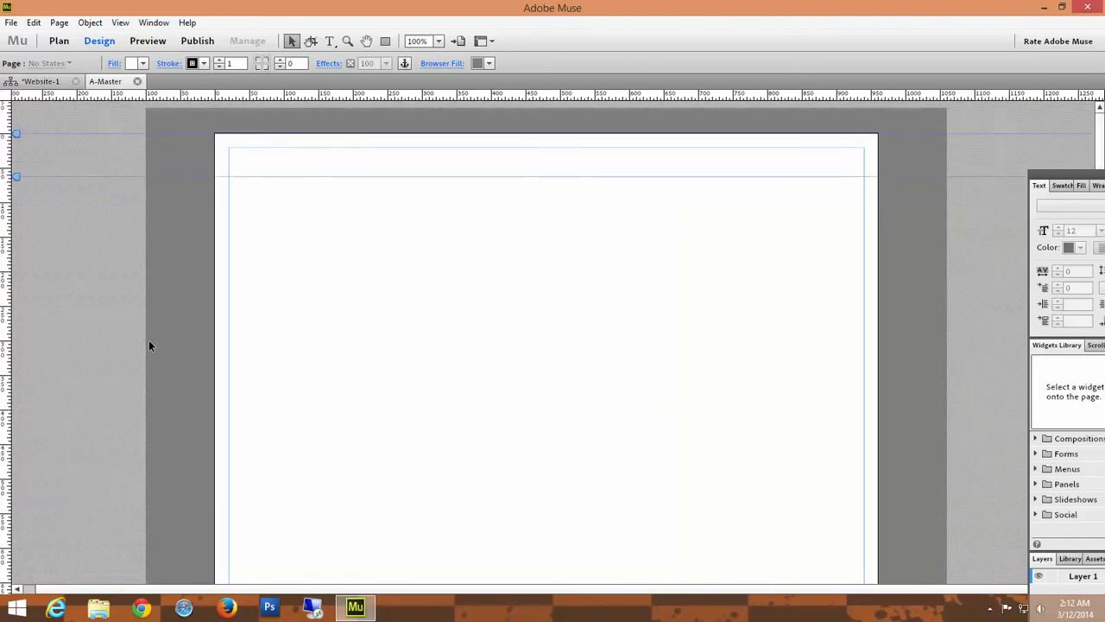
scroll(679, 384, down, 5)
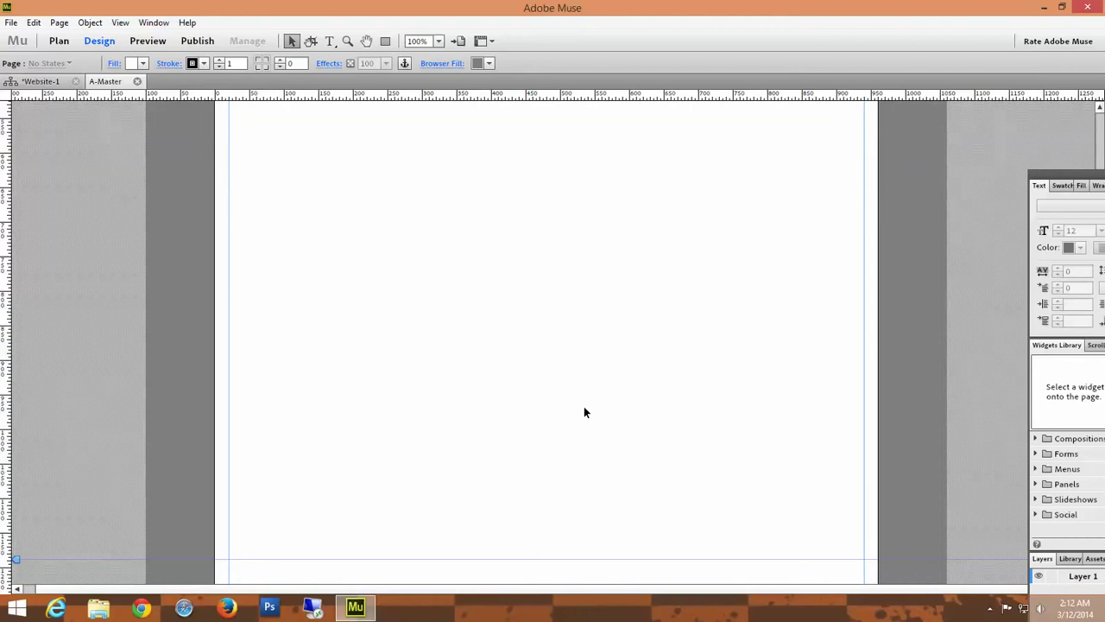
scroll(584, 411, down, 1)
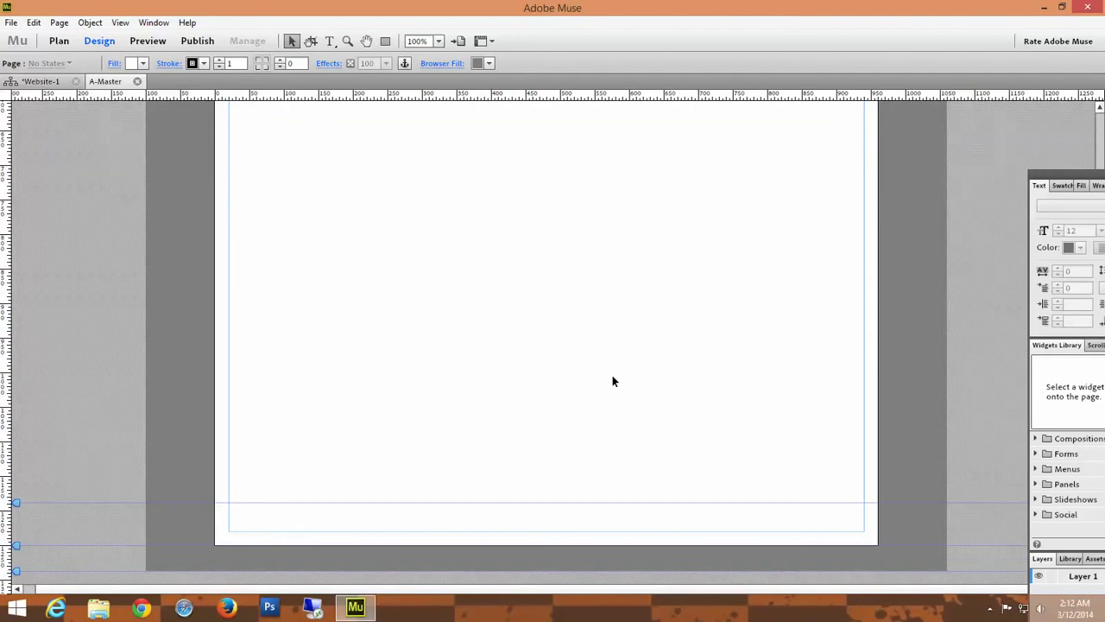
scroll(612, 378, up, 5)
scroll(612, 380, up, 1)
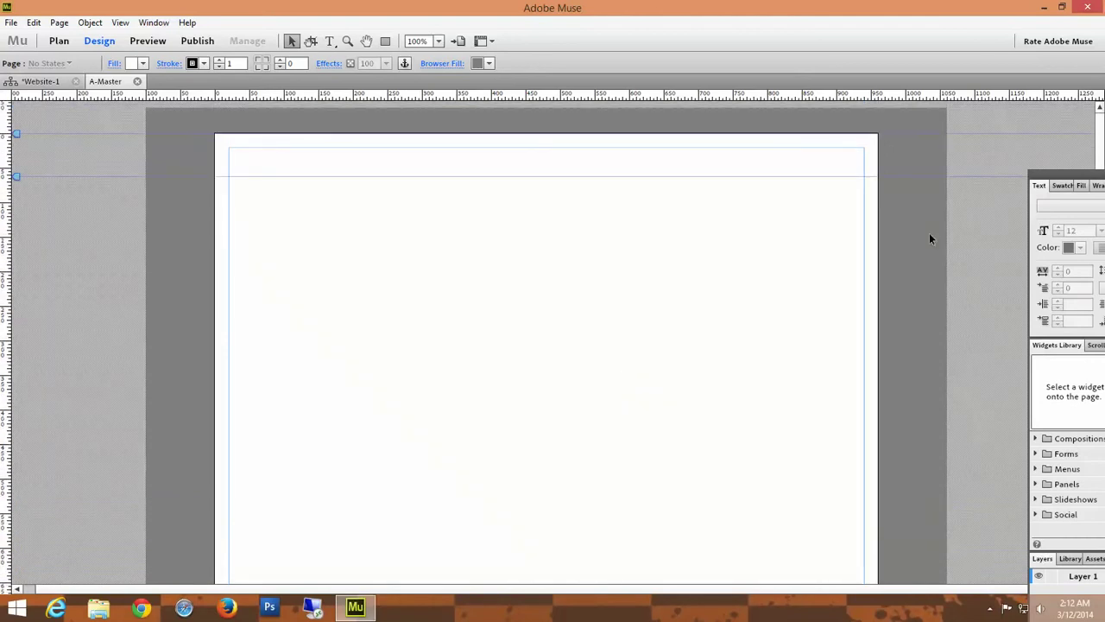
drag(1090, 177, 1051, 7)
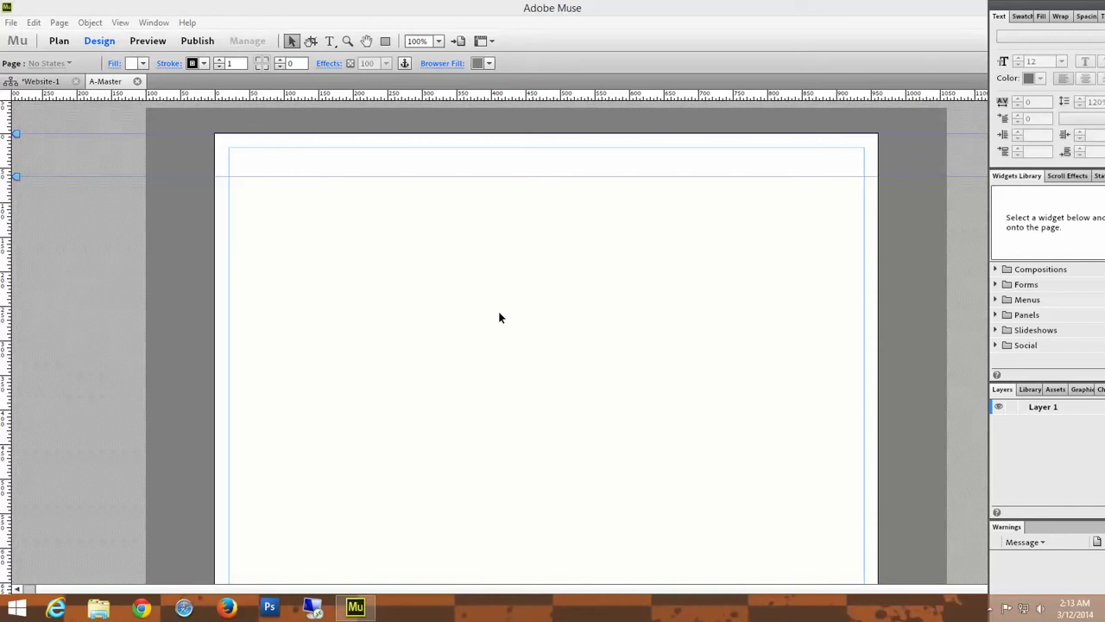
Preview the A-Master page in the browser and look over its full length.
click(12, 23)
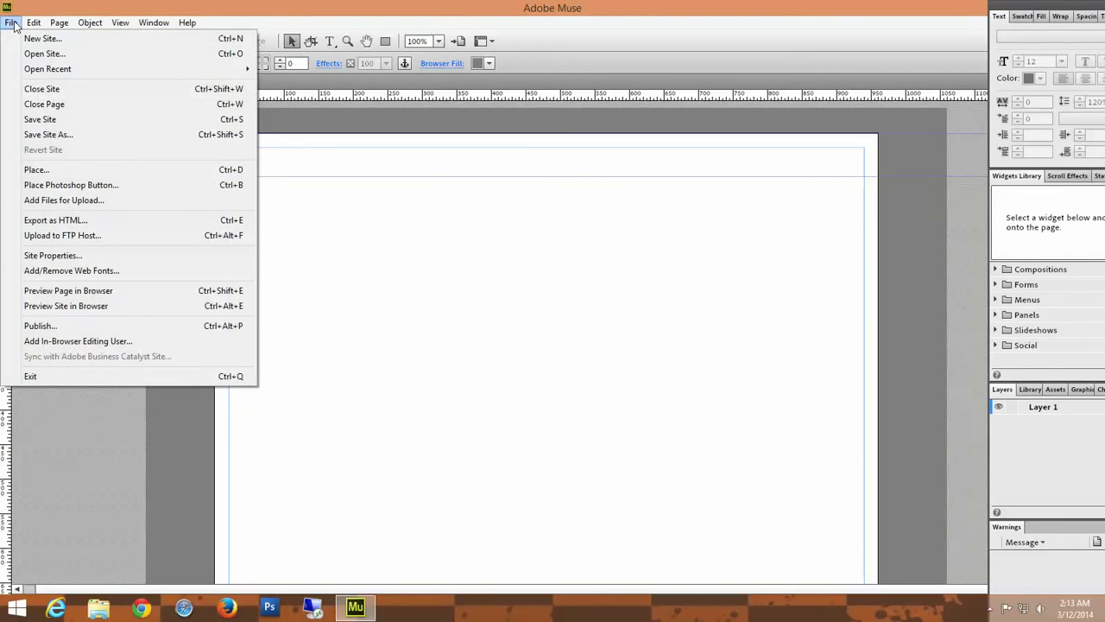
click(538, 293)
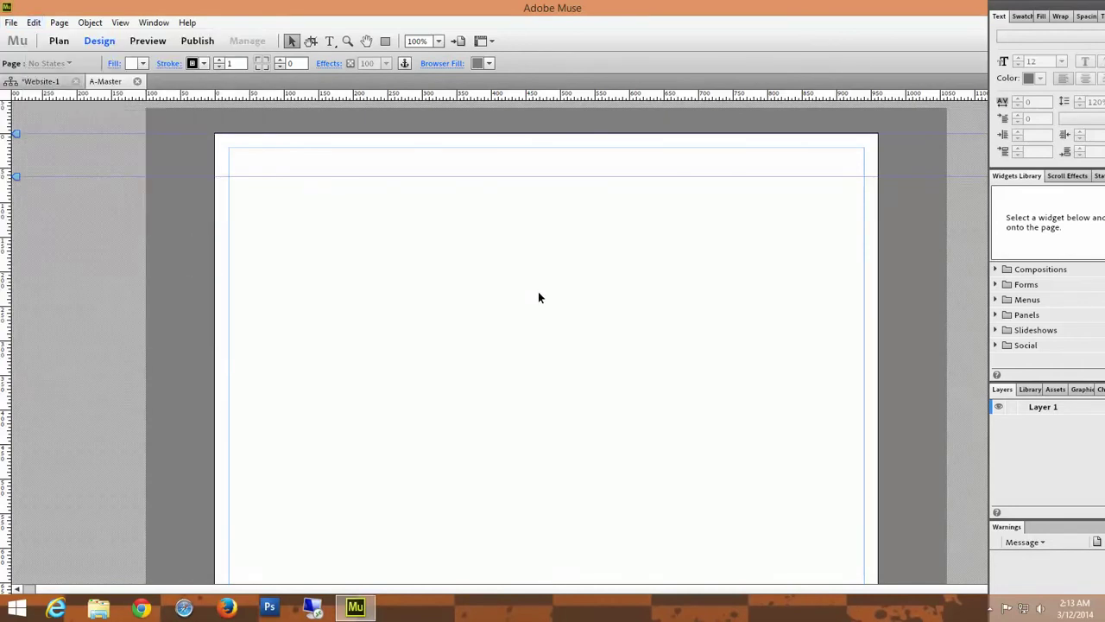
click(11, 23)
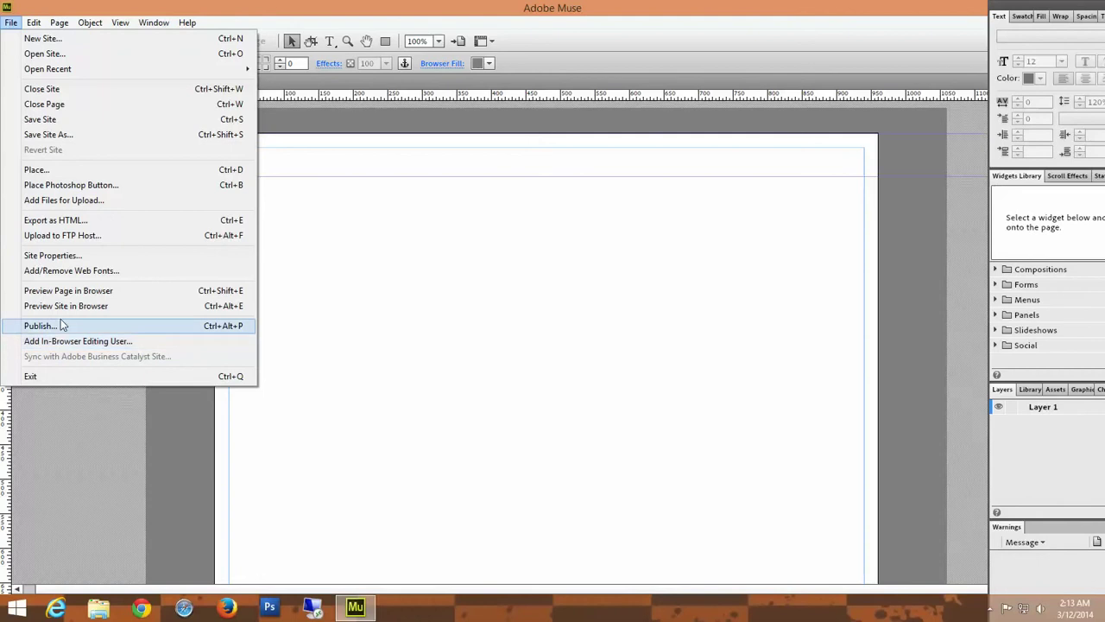
click(97, 292)
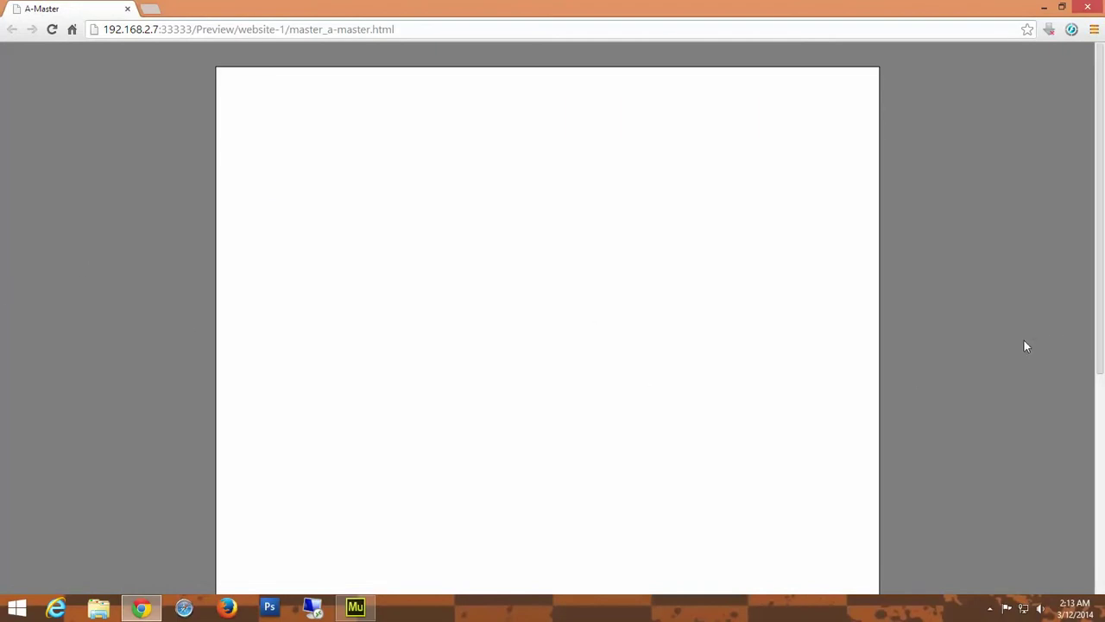
scroll(1018, 354, down, 3)
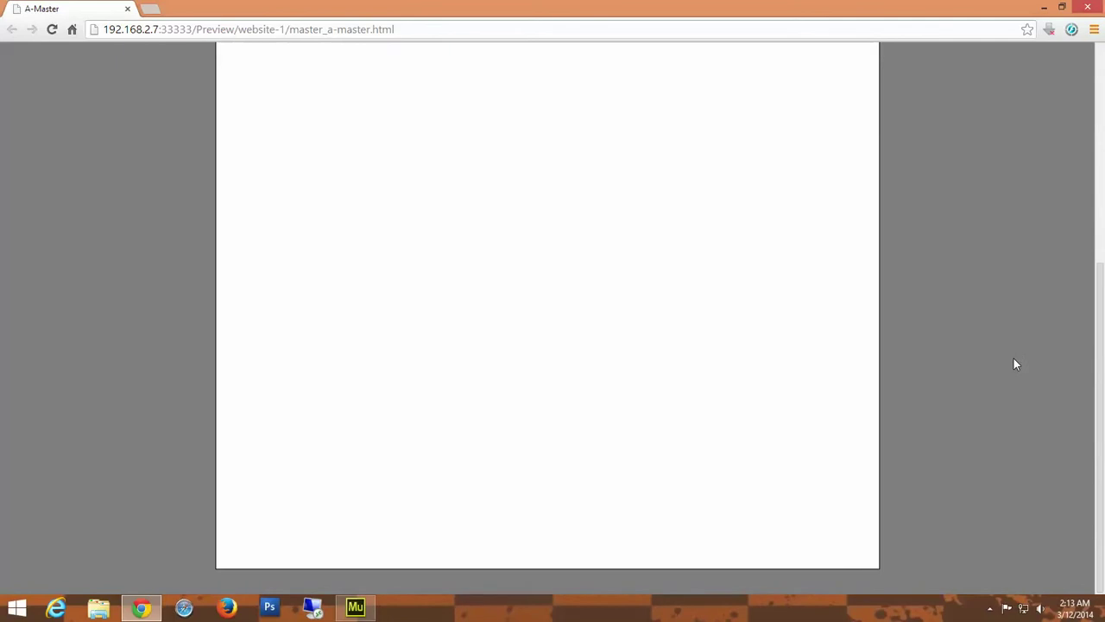
scroll(1015, 363, up, 3)
scroll(1015, 364, down, 2)
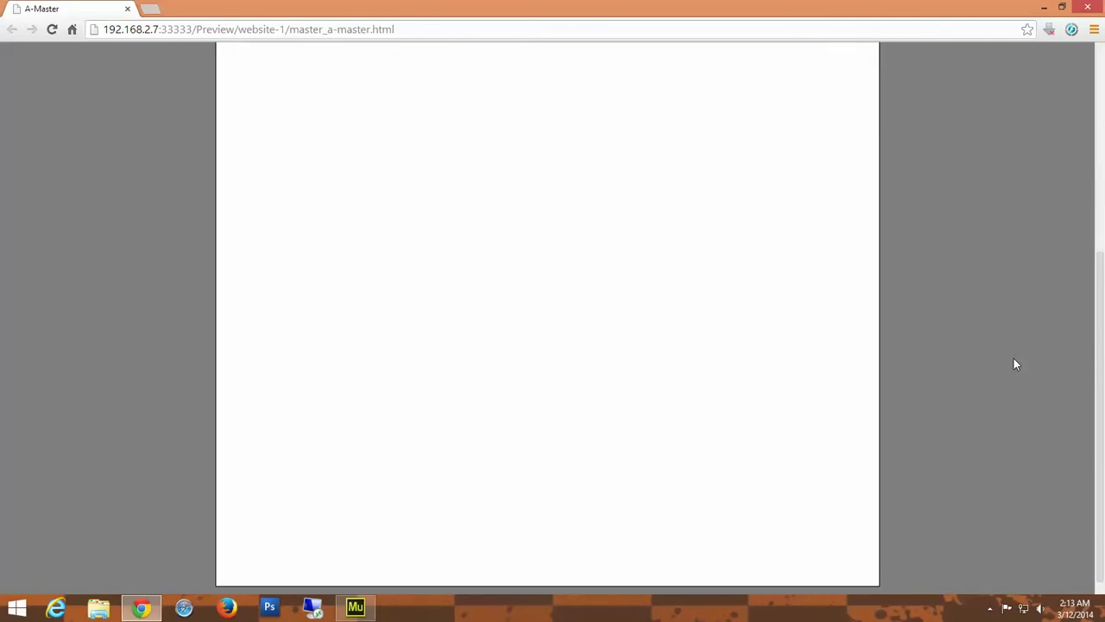
scroll(1015, 363, down, 1)
scroll(1015, 364, up, 3)
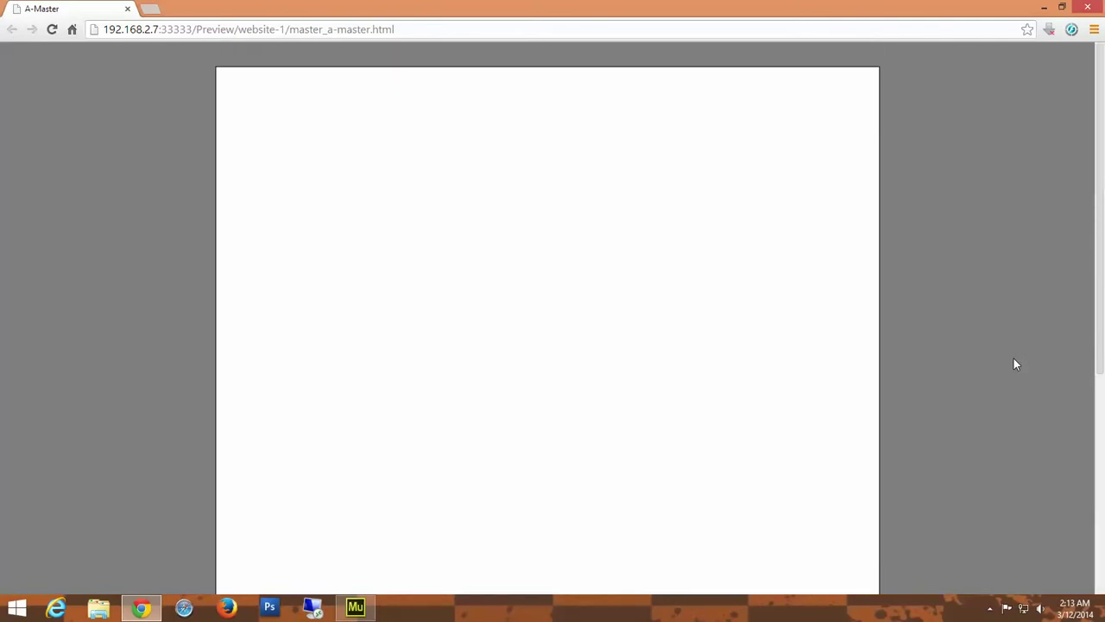
scroll(1015, 363, down, 2)
scroll(1015, 363, up, 2)
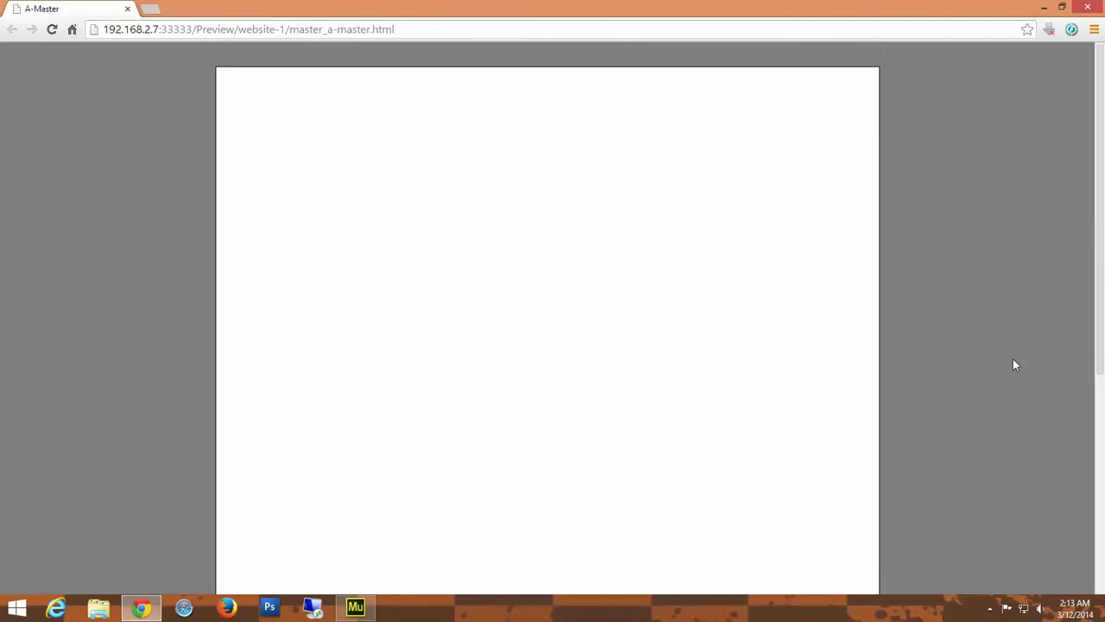
View the HTML source of the previewed A-Master page.
right_click(407, 133)
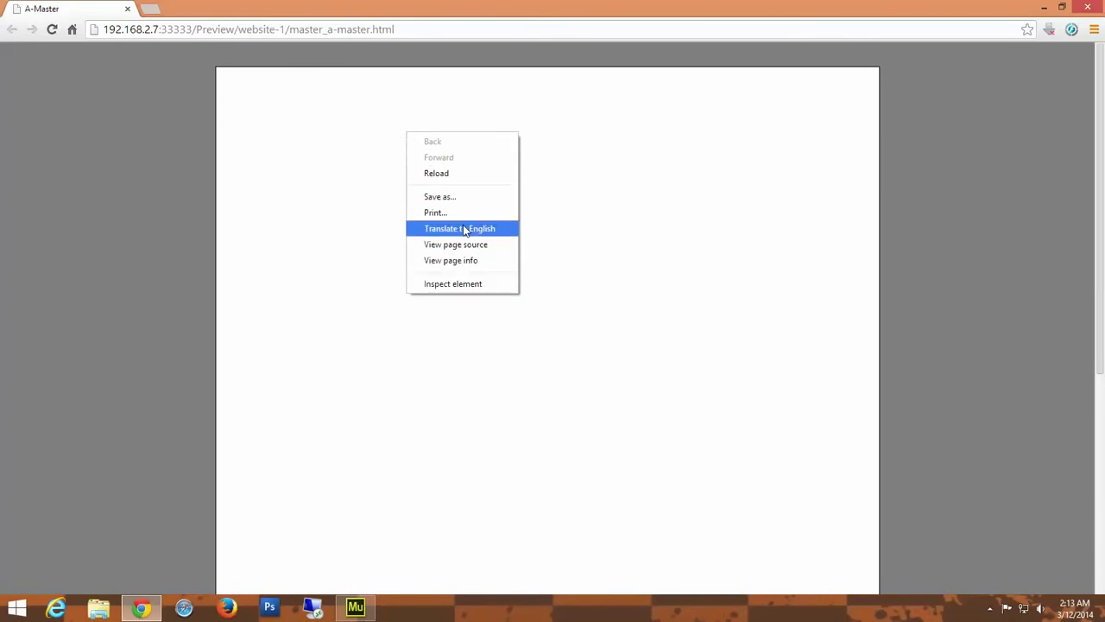
click(465, 249)
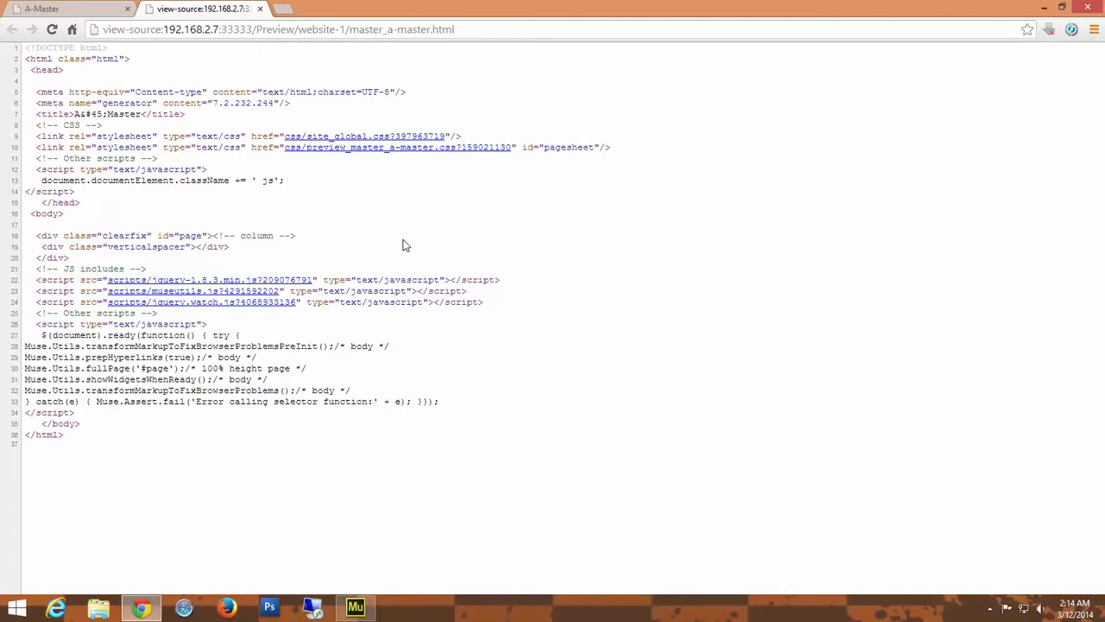
Close the HTML source view, look over the A-Master preview again and return to Adobe Muse.
click(260, 9)
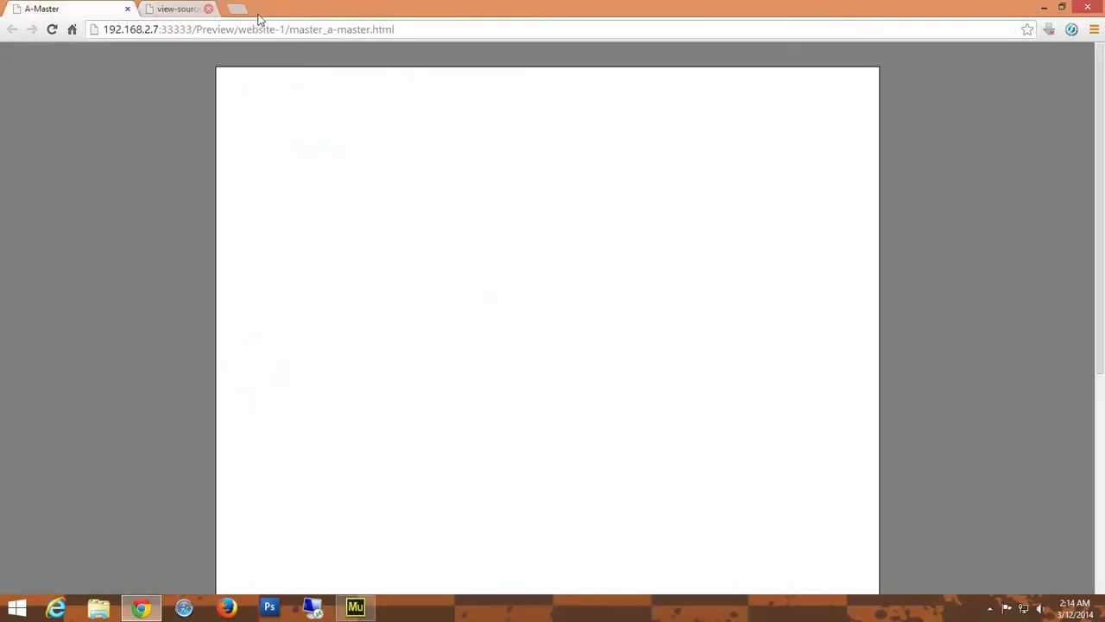
scroll(668, 382, down, 5)
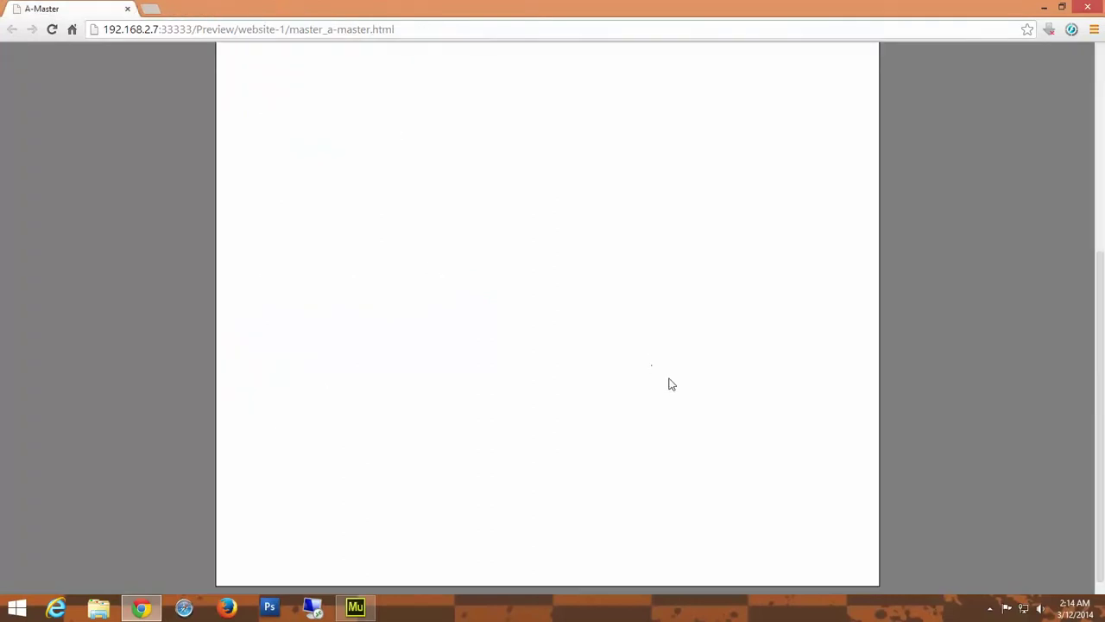
scroll(668, 385, up, 2)
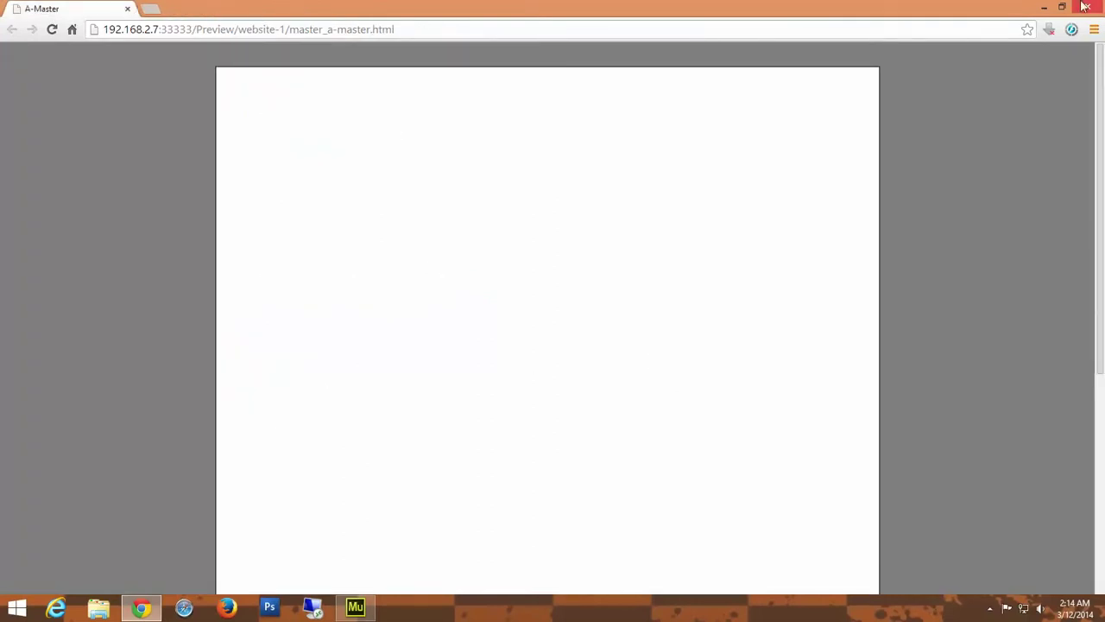
key(alt+Tab)
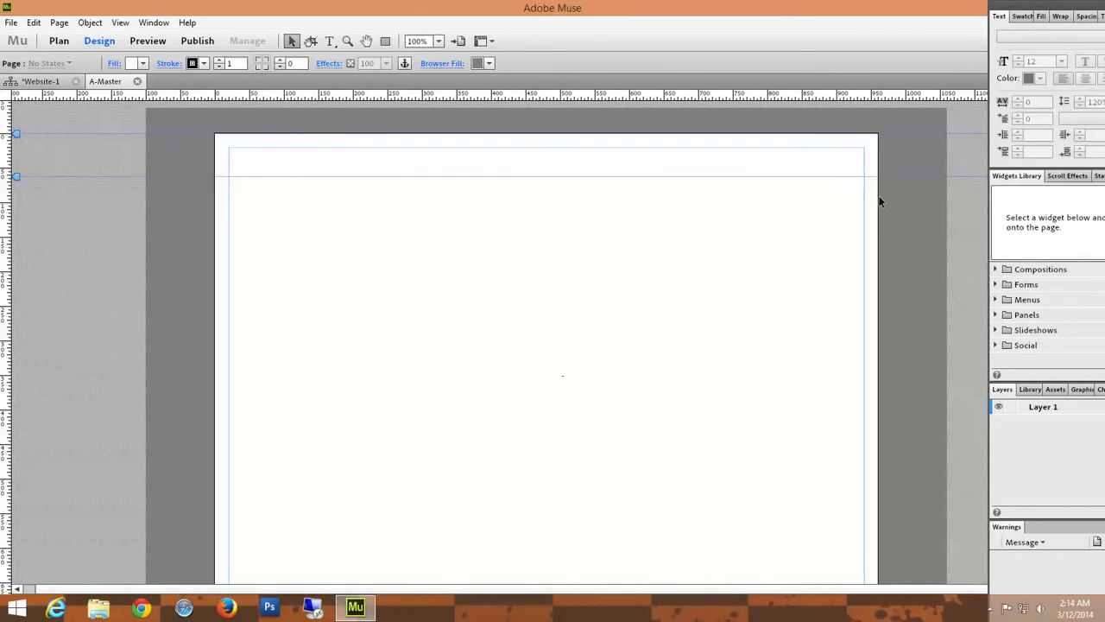
Reposition the floating panel group and look over the full length of the A-Master page.
drag(1061, 12, 1005, 37)
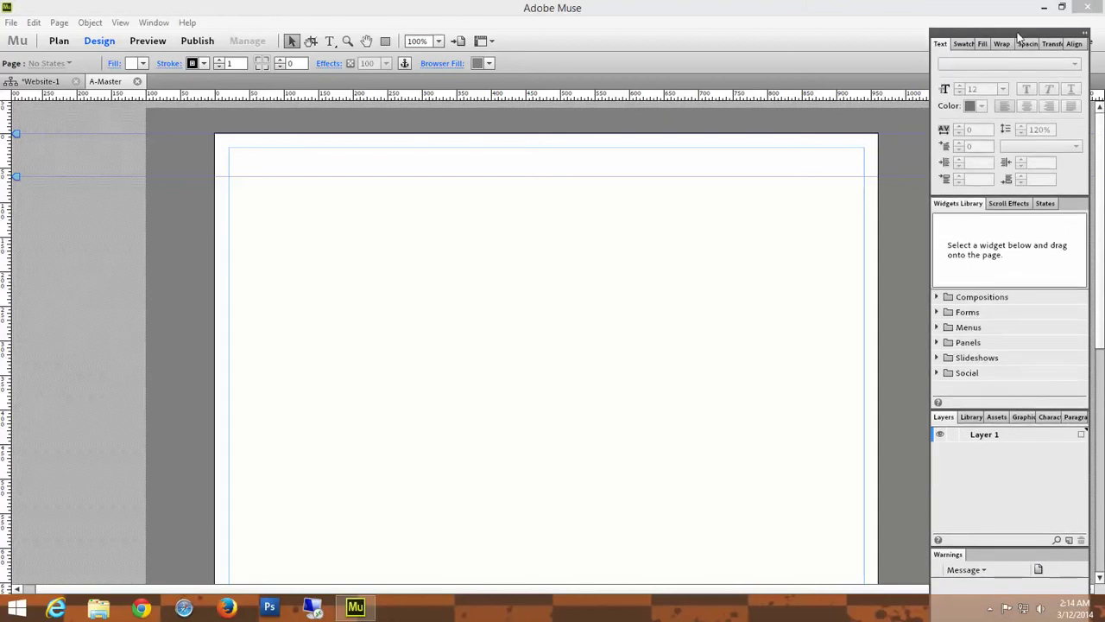
drag(1017, 36, 1053, 26)
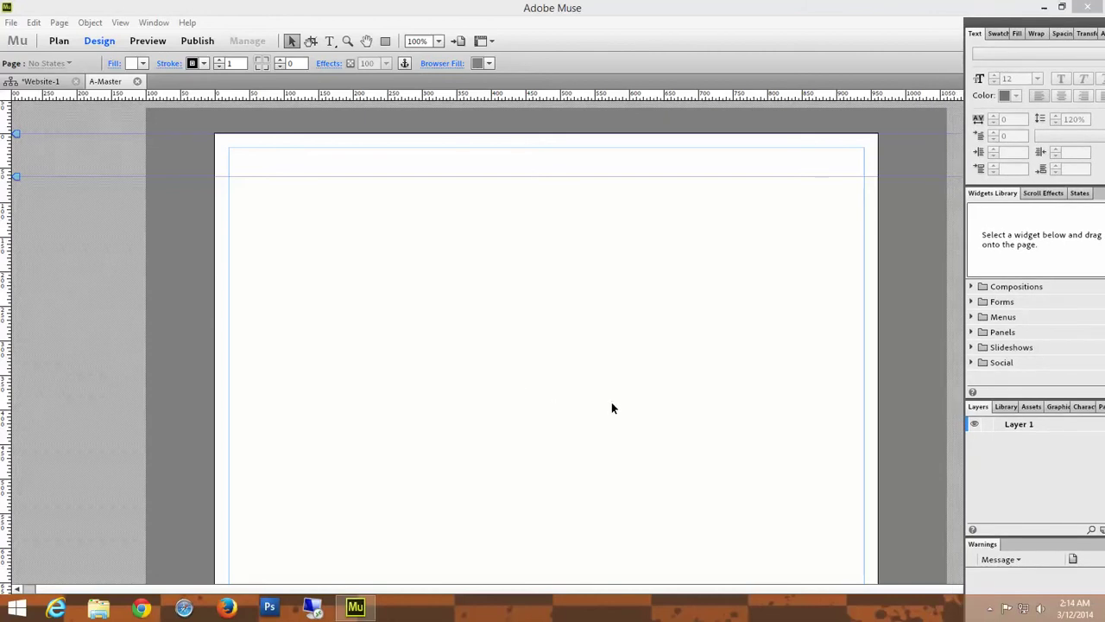
scroll(610, 406, down, 3)
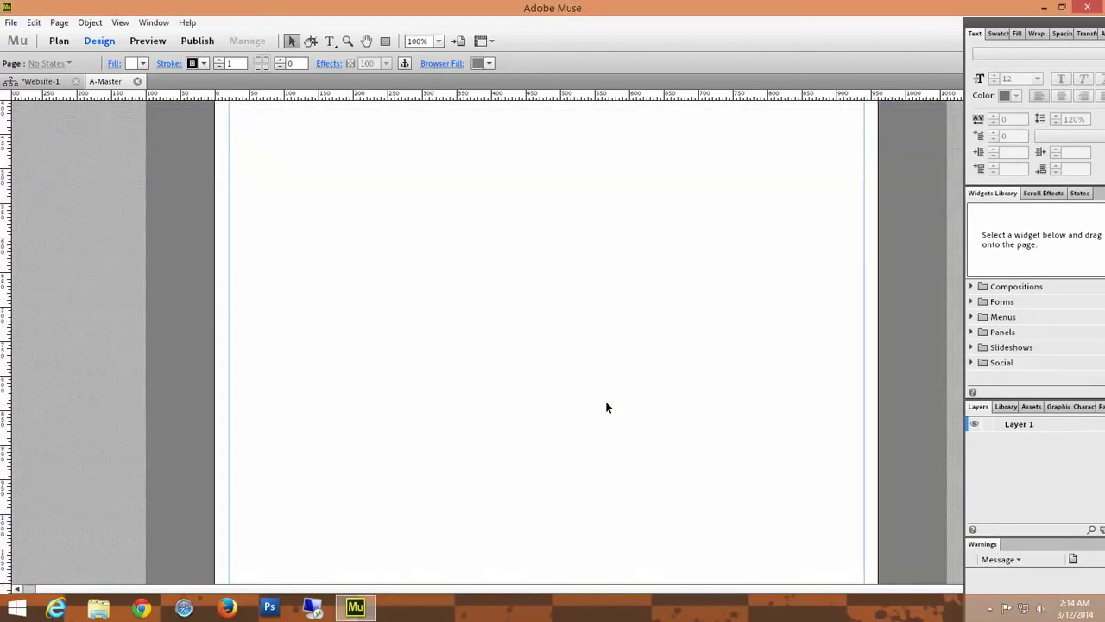
scroll(607, 407, down, 2)
scroll(605, 407, up, 5)
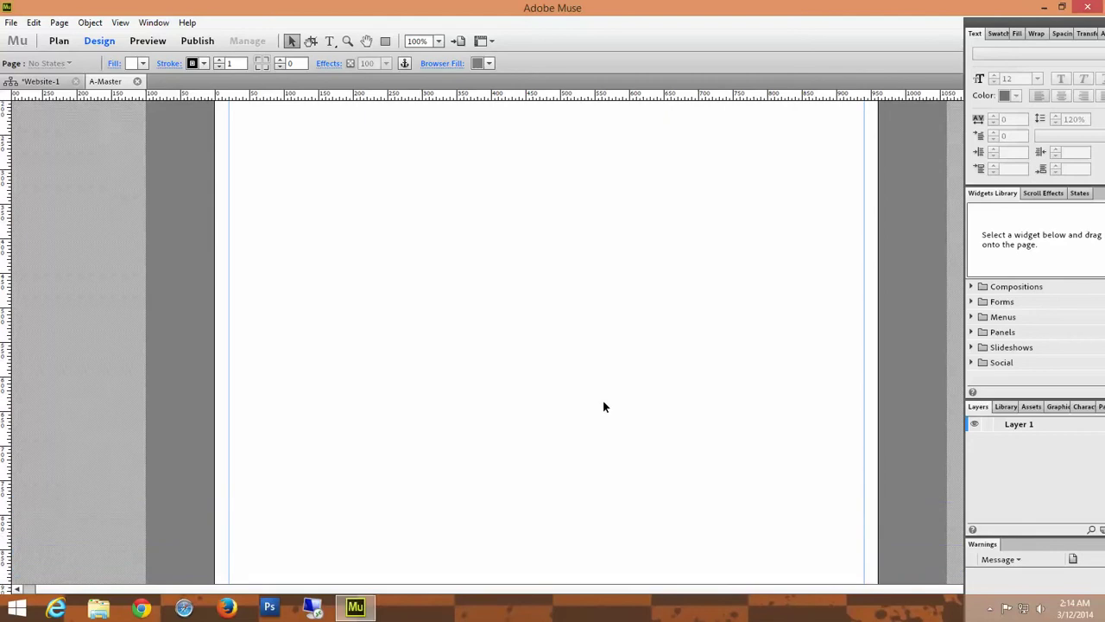
scroll(601, 407, down, 3)
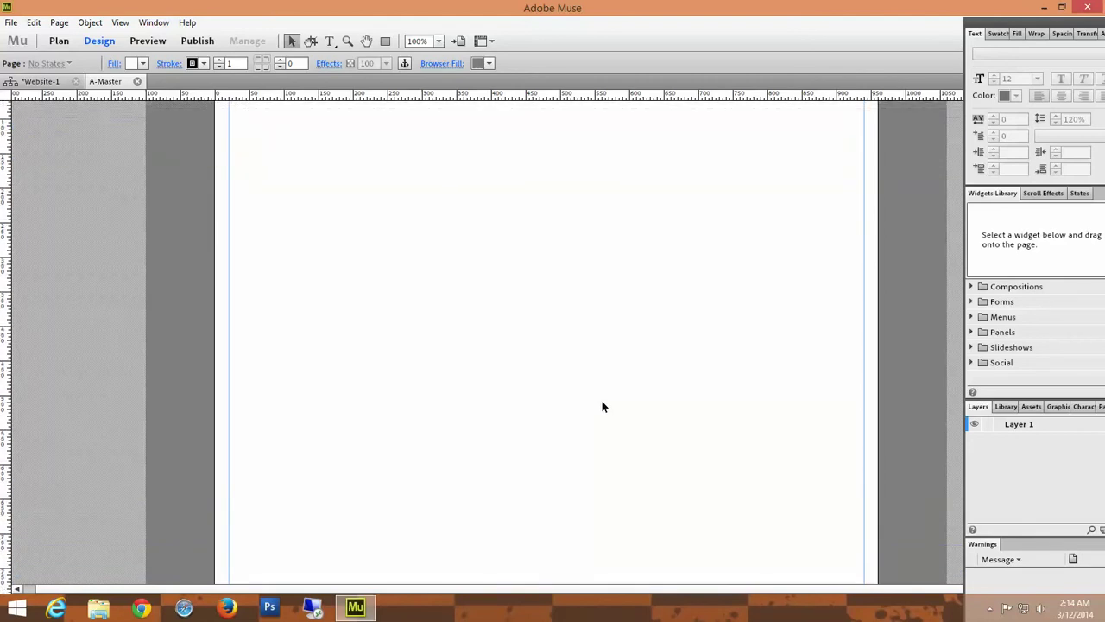
scroll(600, 407, down, 2)
scroll(600, 407, up, 5)
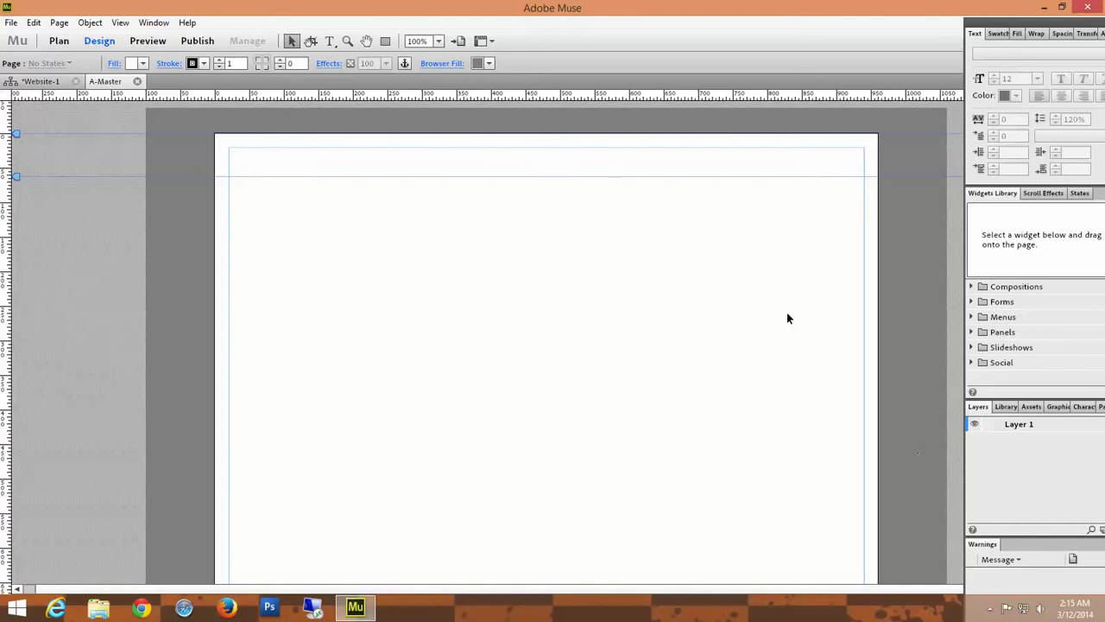
Set the browser fill of the A-Master page to White.
click(487, 65)
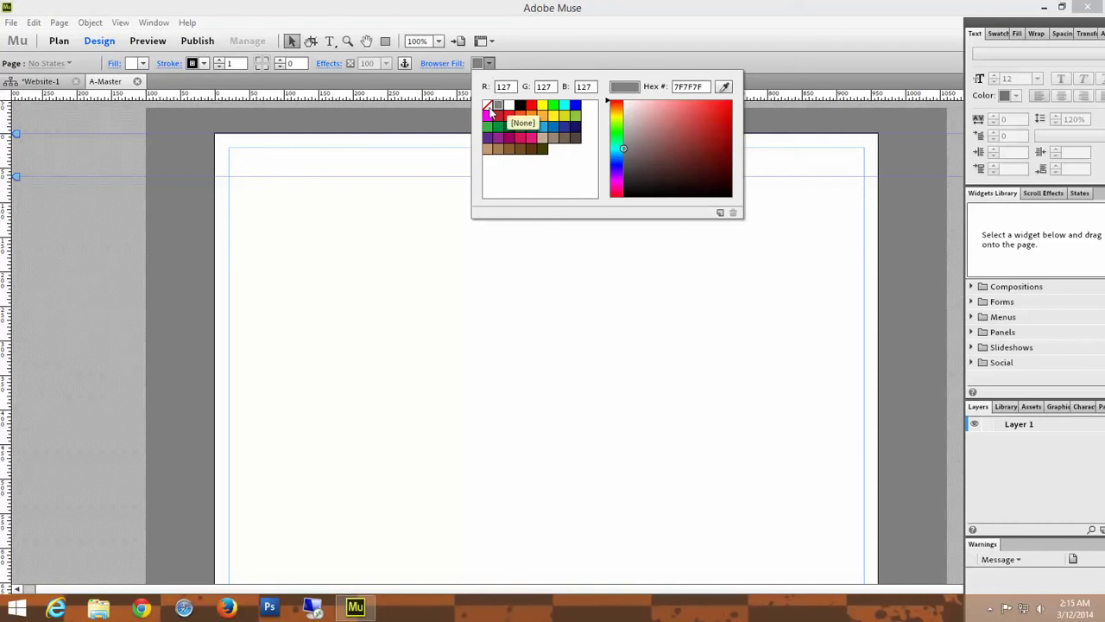
click(509, 106)
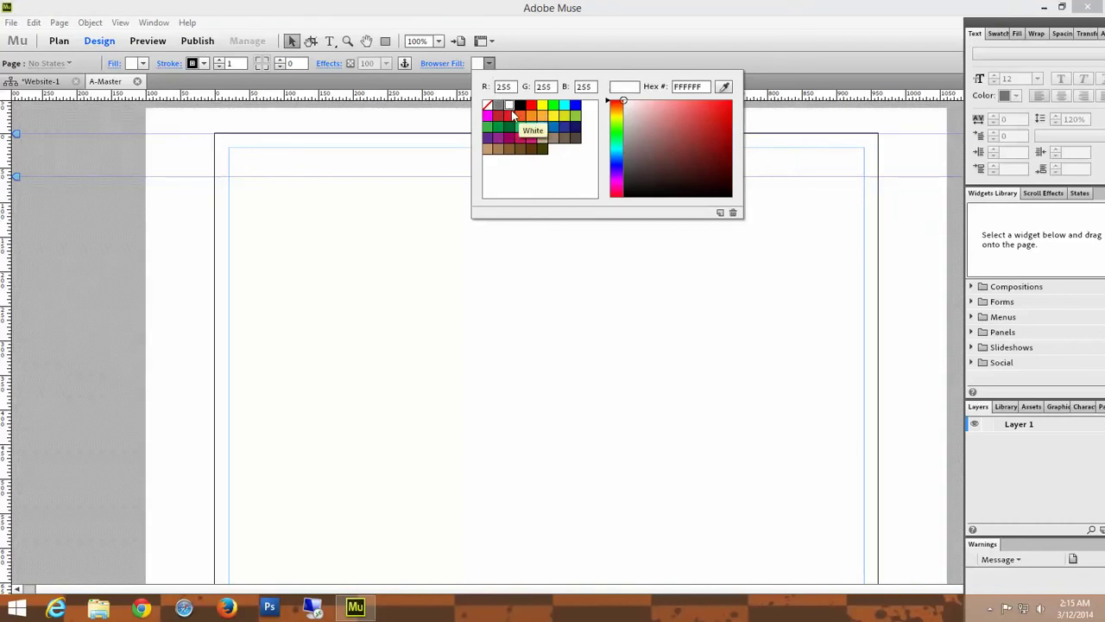
click(915, 316)
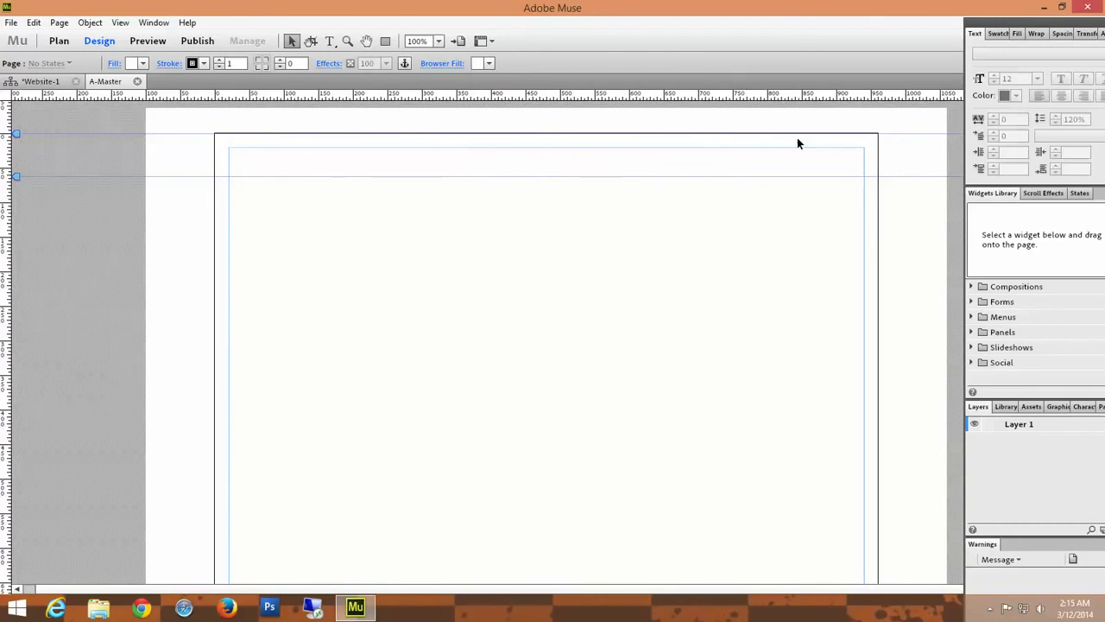
Set the stroke color of the A-Master page to None.
scroll(905, 466, down, 5)
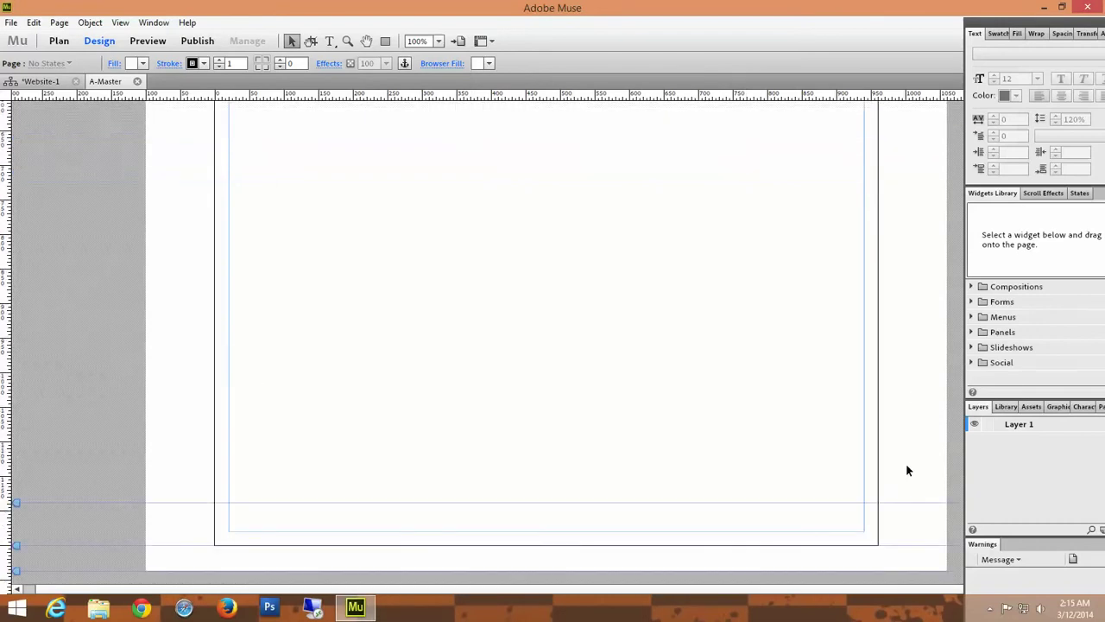
scroll(907, 470, up, 5)
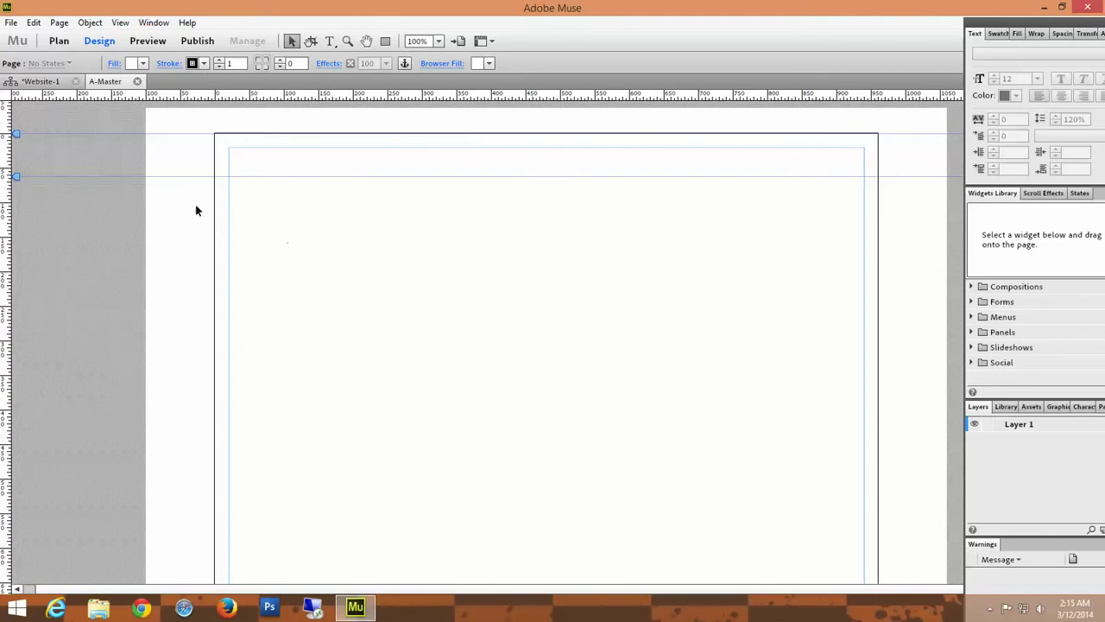
click(203, 64)
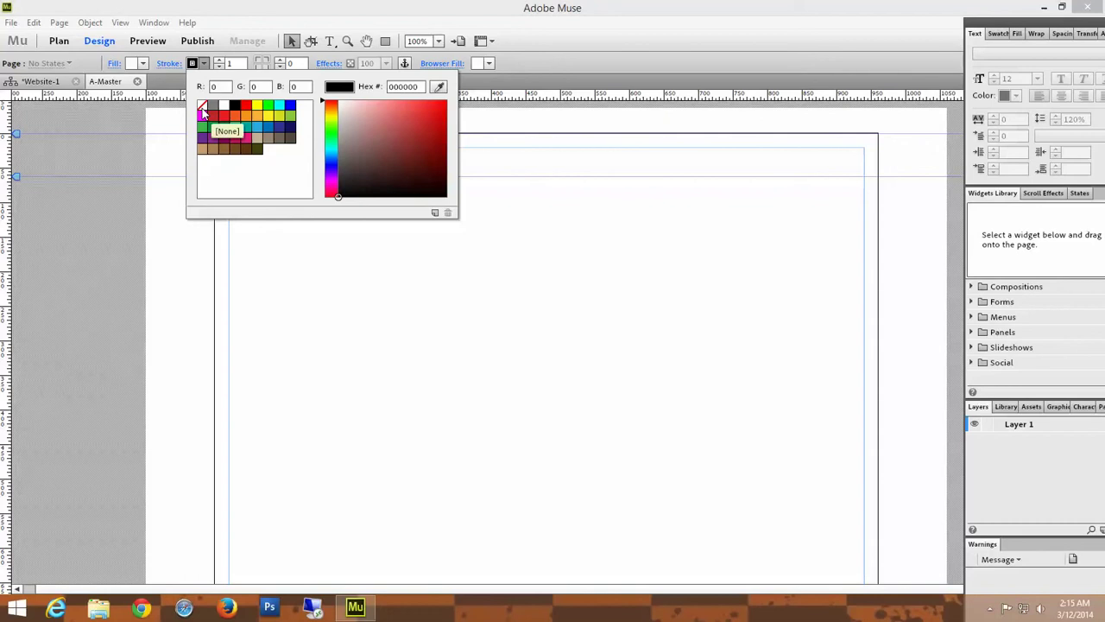
click(202, 108)
click(303, 341)
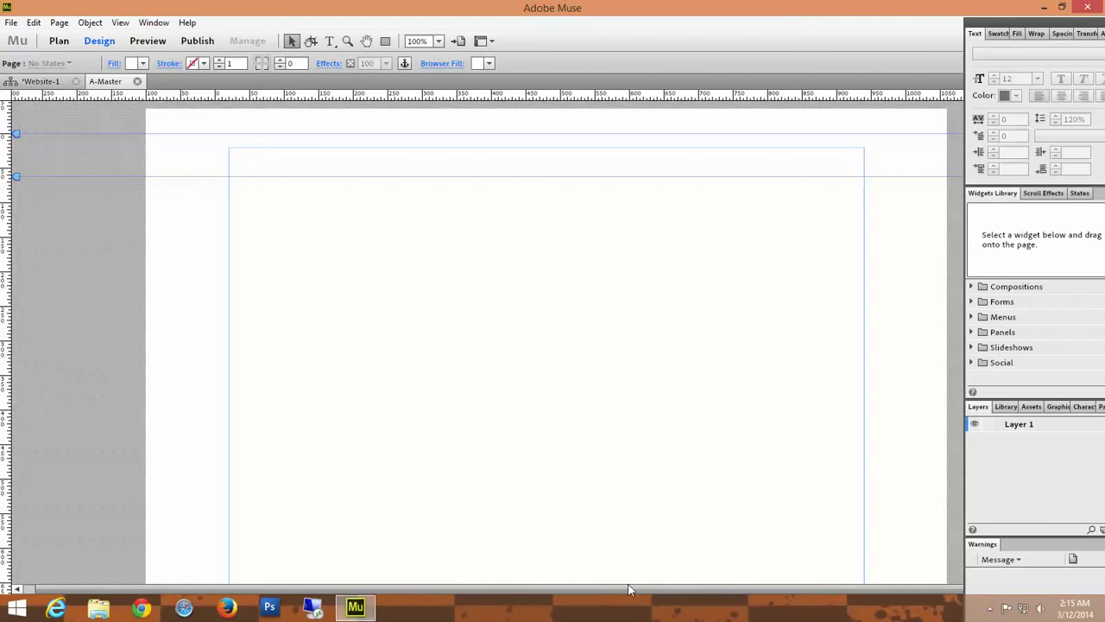
Preview the A-Master page in the browser, look over its full length and close the preview.
click(11, 23)
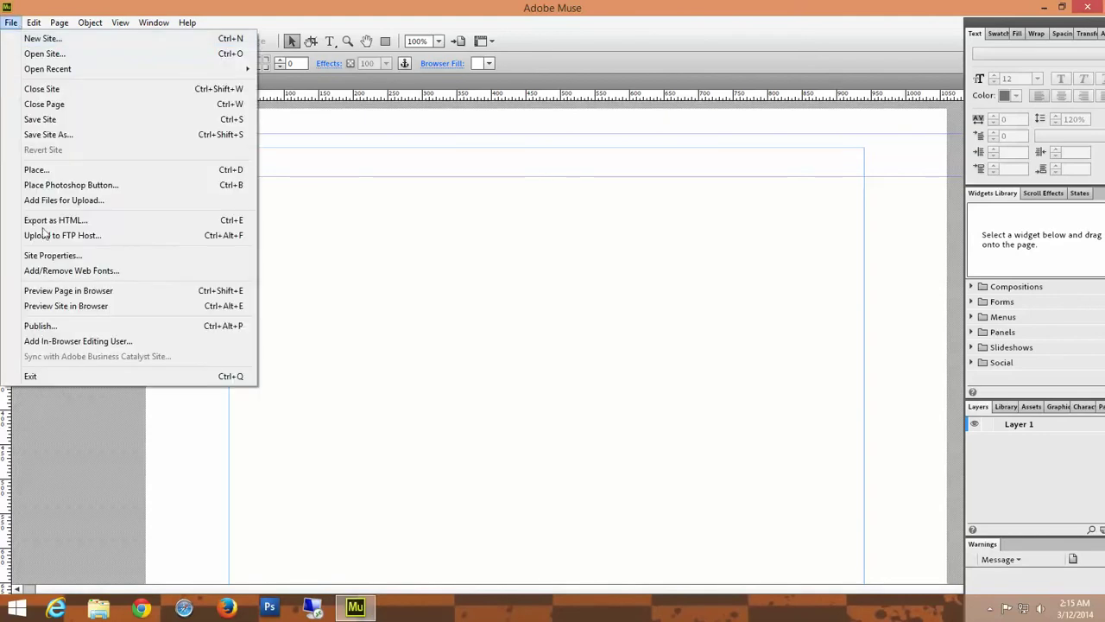
click(86, 291)
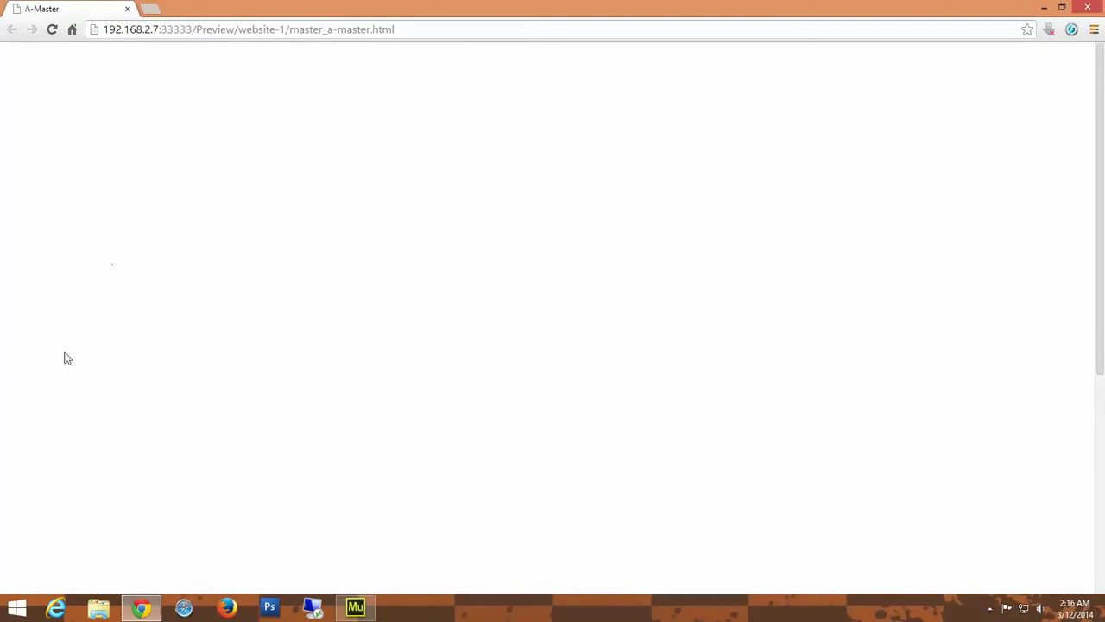
scroll(557, 363, down, 5)
scroll(557, 363, up, 5)
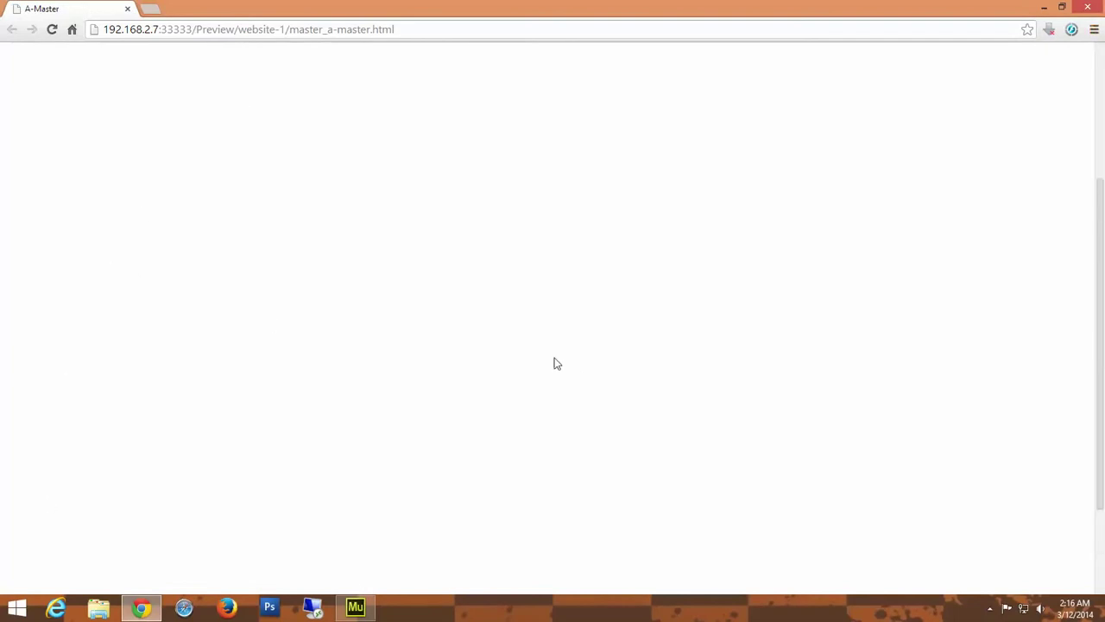
scroll(557, 364, down, 5)
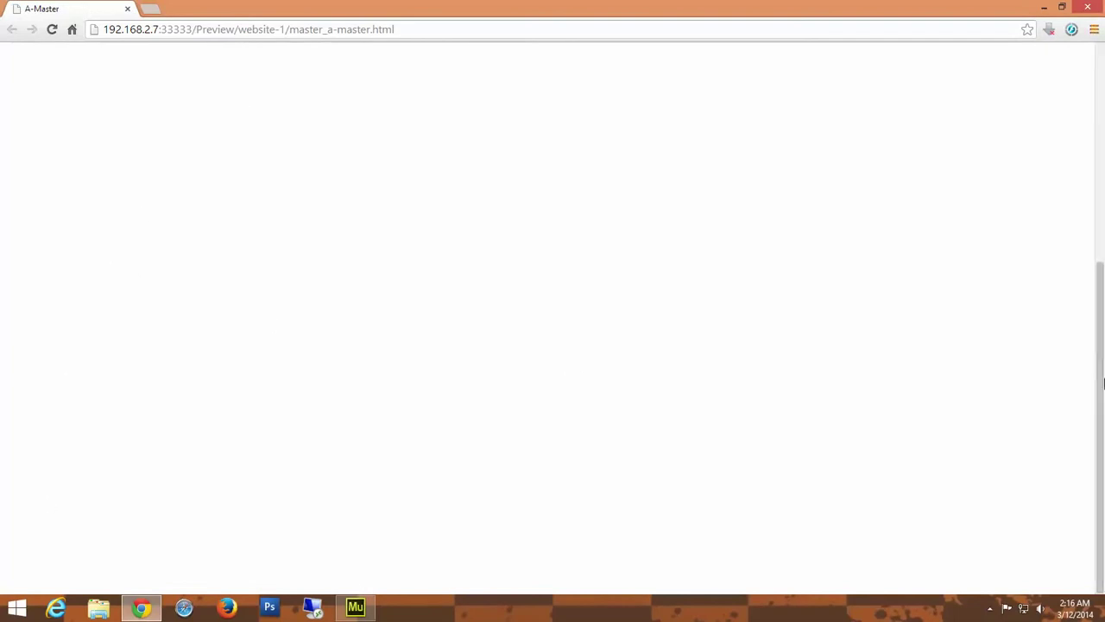
drag(1102, 388, 1089, 463)
drag(1102, 359, 1100, 143)
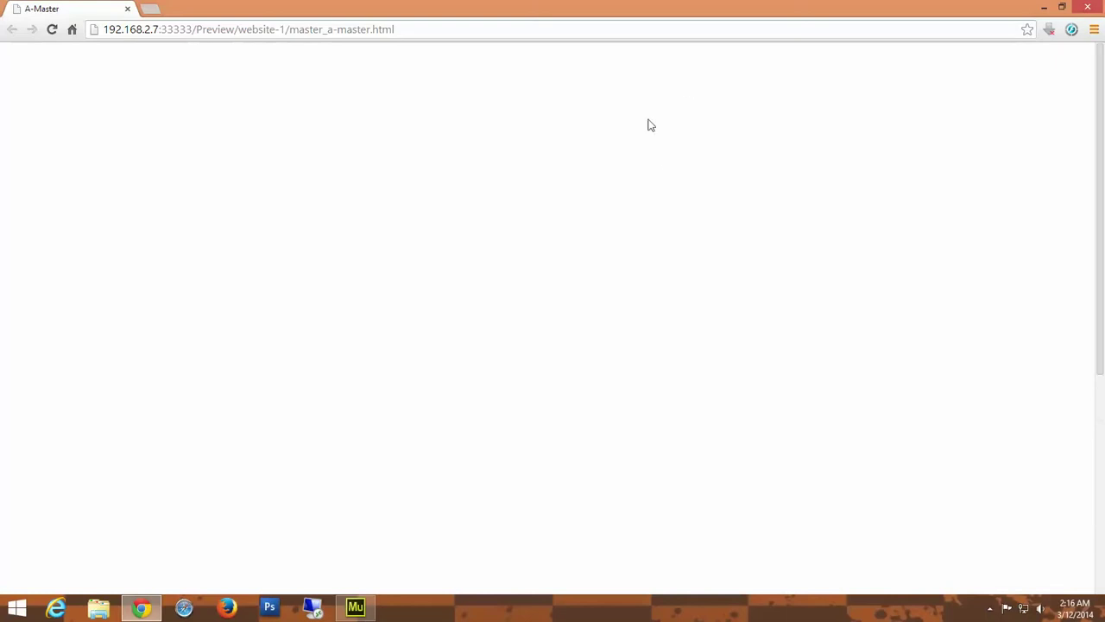
click(1090, 8)
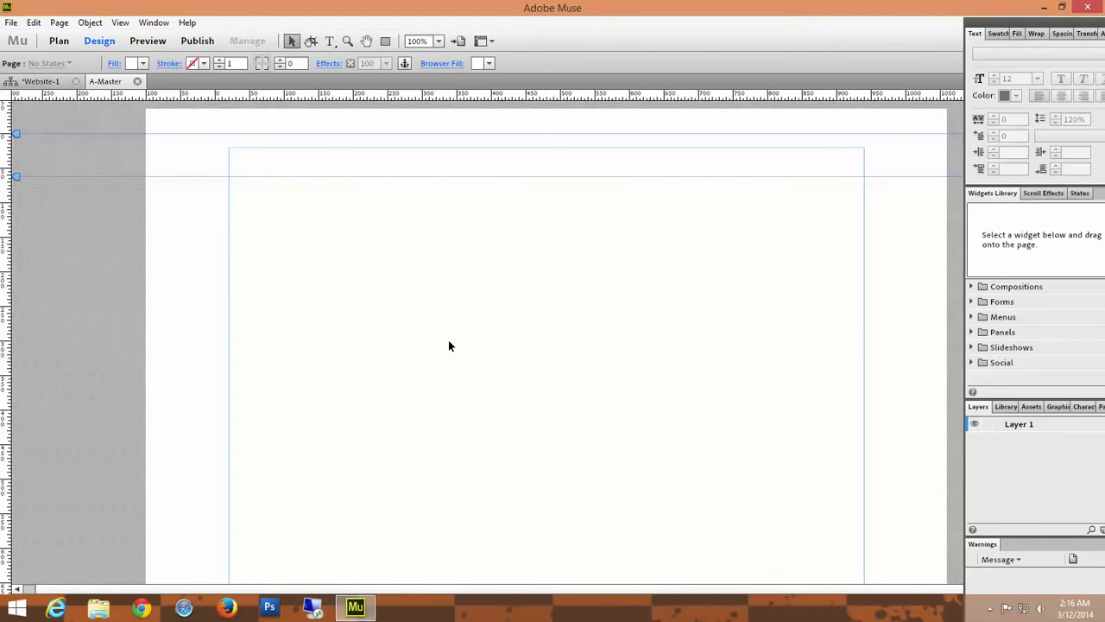
Collapse the floating panel group to icons and place it in the empty area to the right of the A-Master page.
drag(1075, 26, 940, 16)
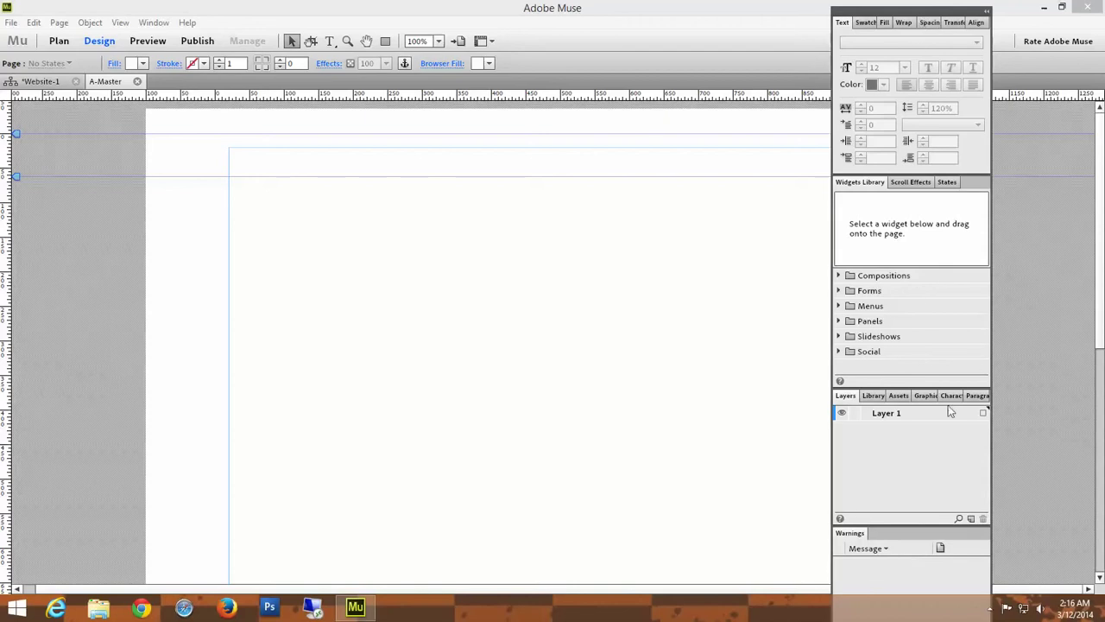
click(988, 11)
drag(840, 12, 1033, 149)
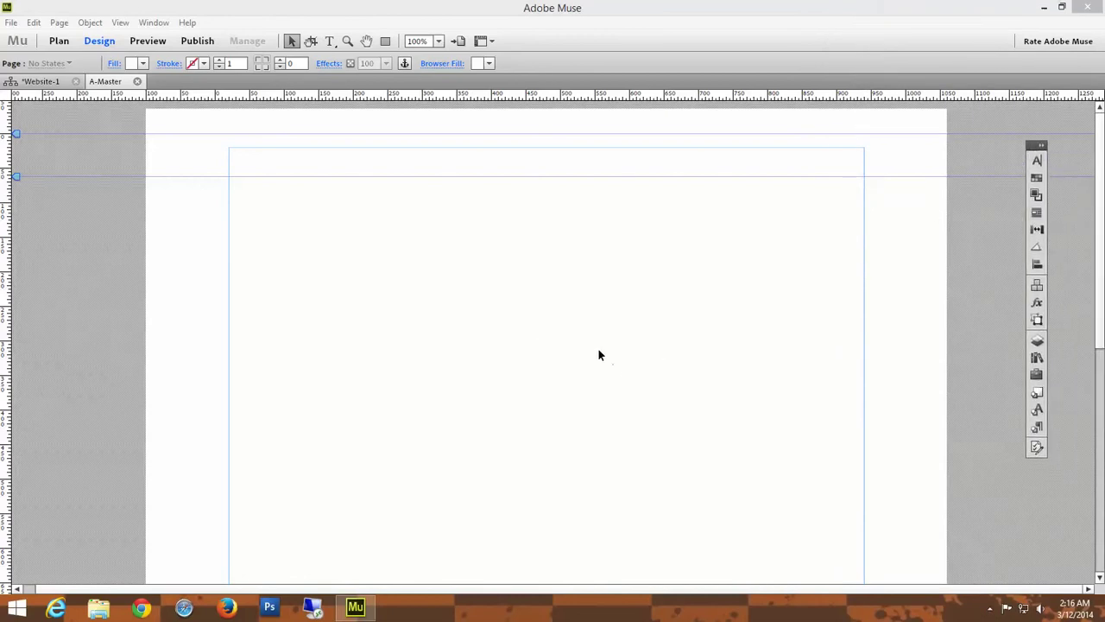
click(1040, 145)
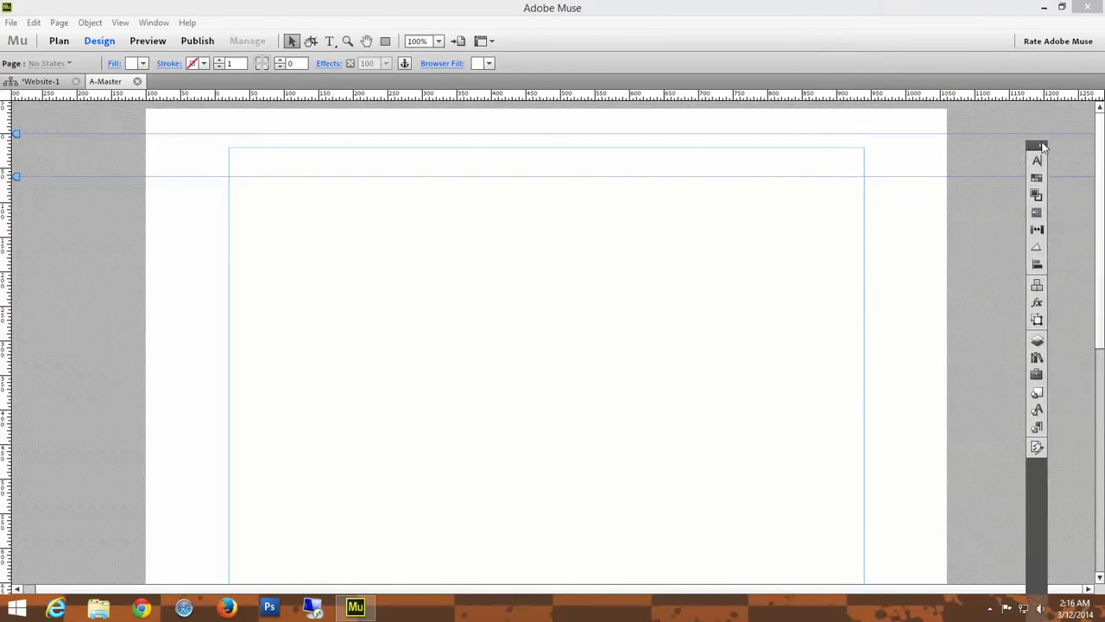
drag(1042, 145, 855, 53)
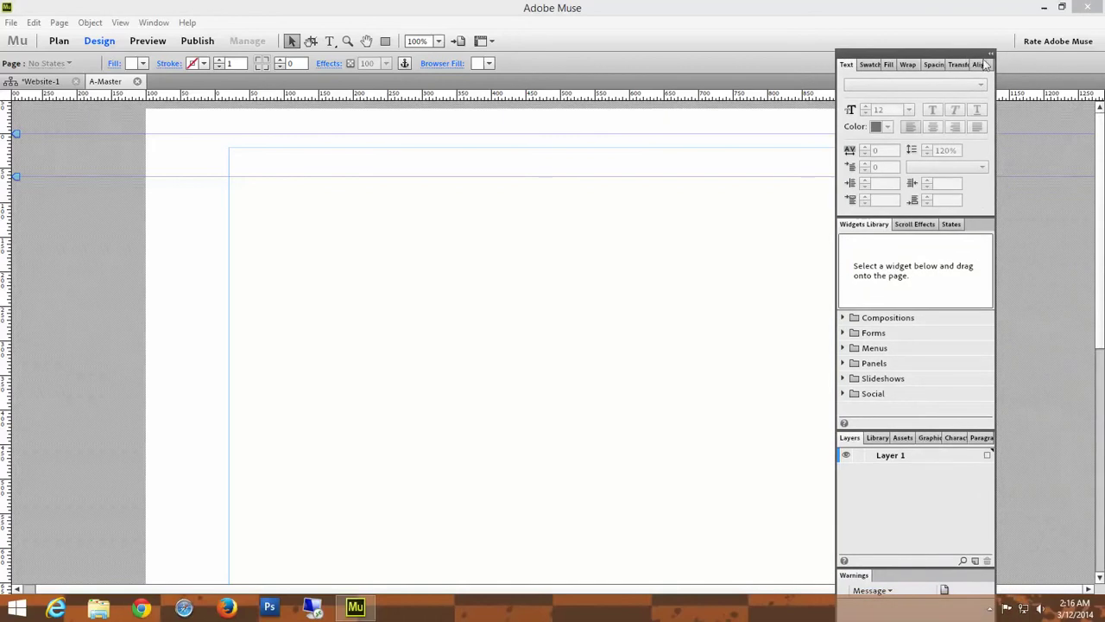
click(991, 54)
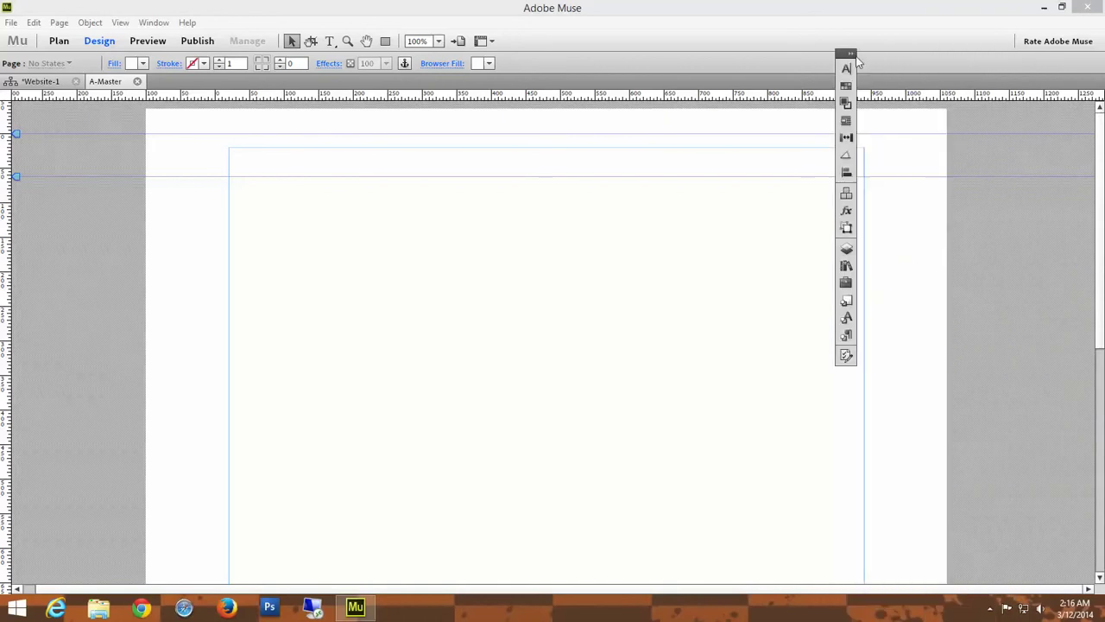
drag(844, 55, 1070, 144)
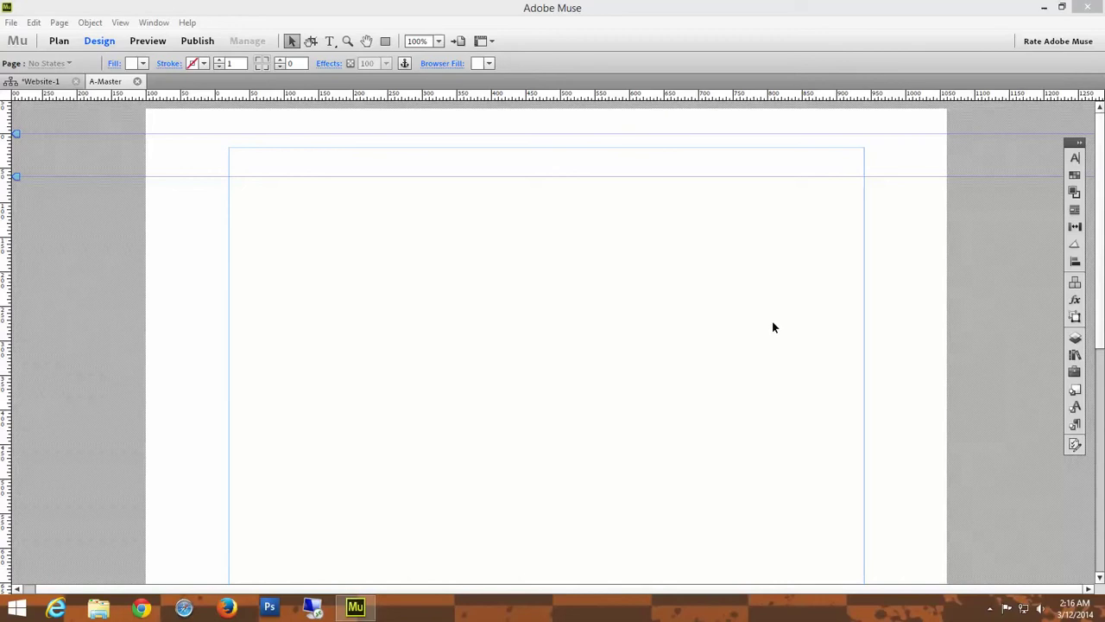
click(971, 381)
Examine the header and footer guides at both ends of the A-Master page and return to the site plan.
scroll(993, 399, down, 2)
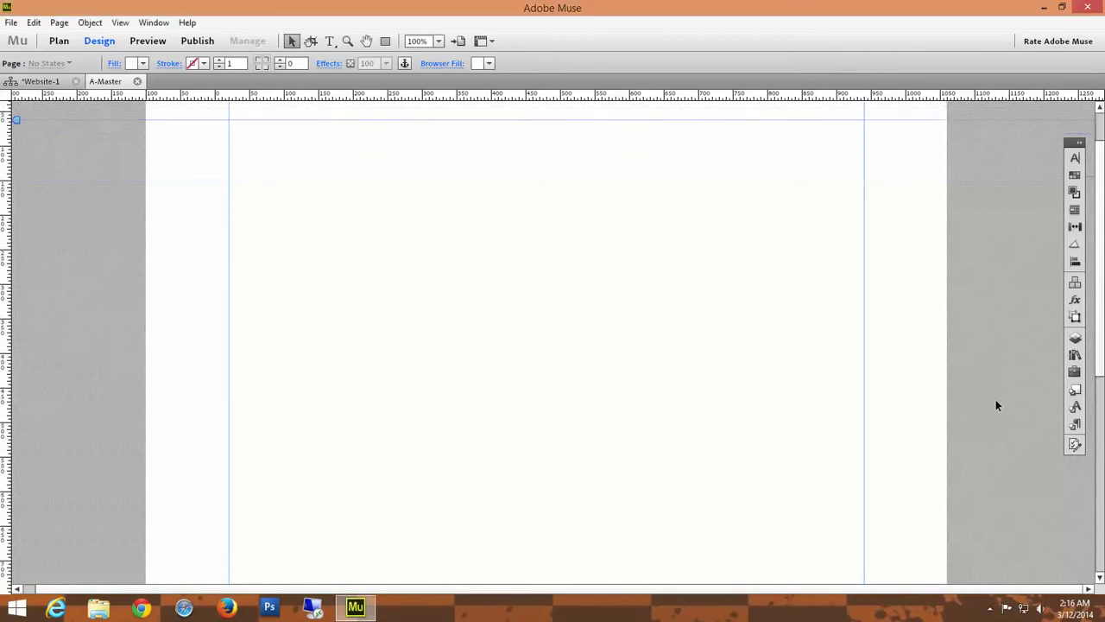
scroll(994, 404, down, 3)
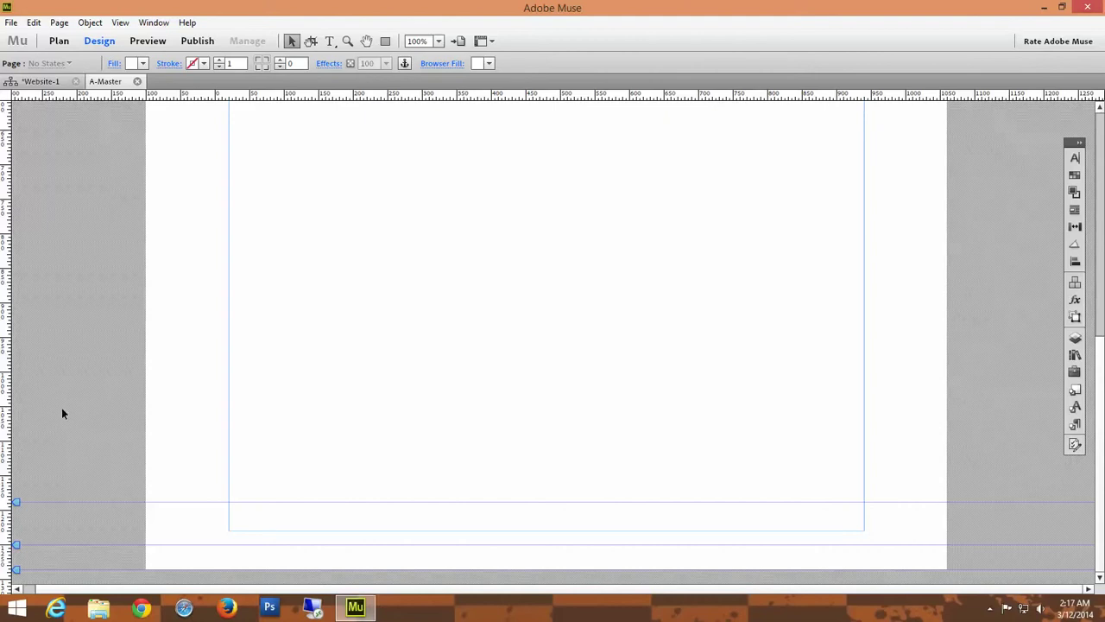
scroll(516, 416, up, 4)
scroll(516, 416, up, 3)
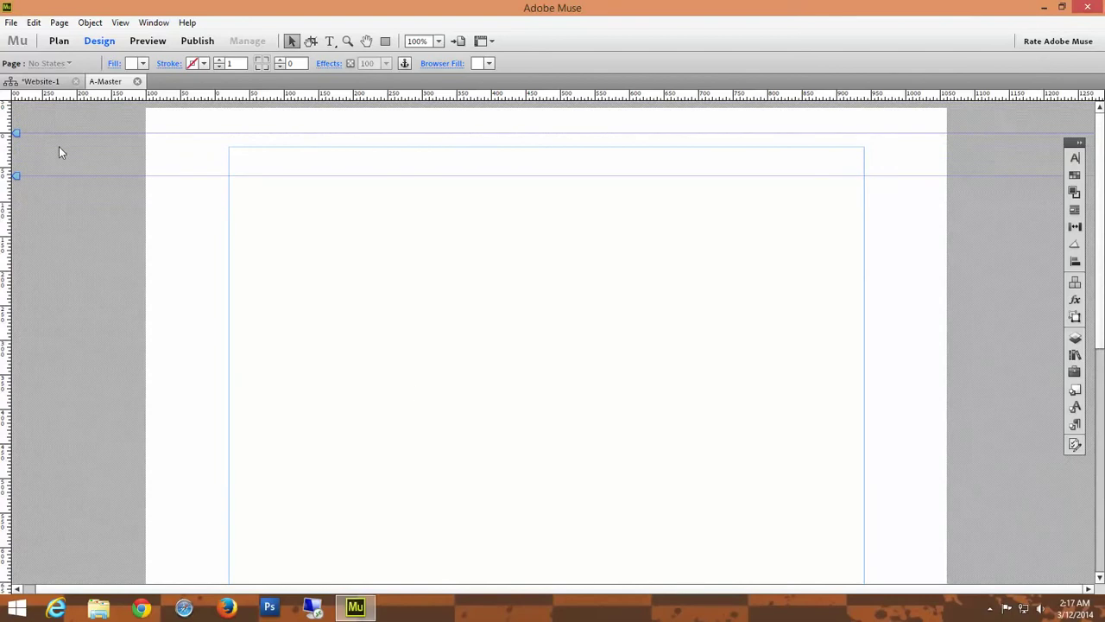
scroll(105, 441, down, 7)
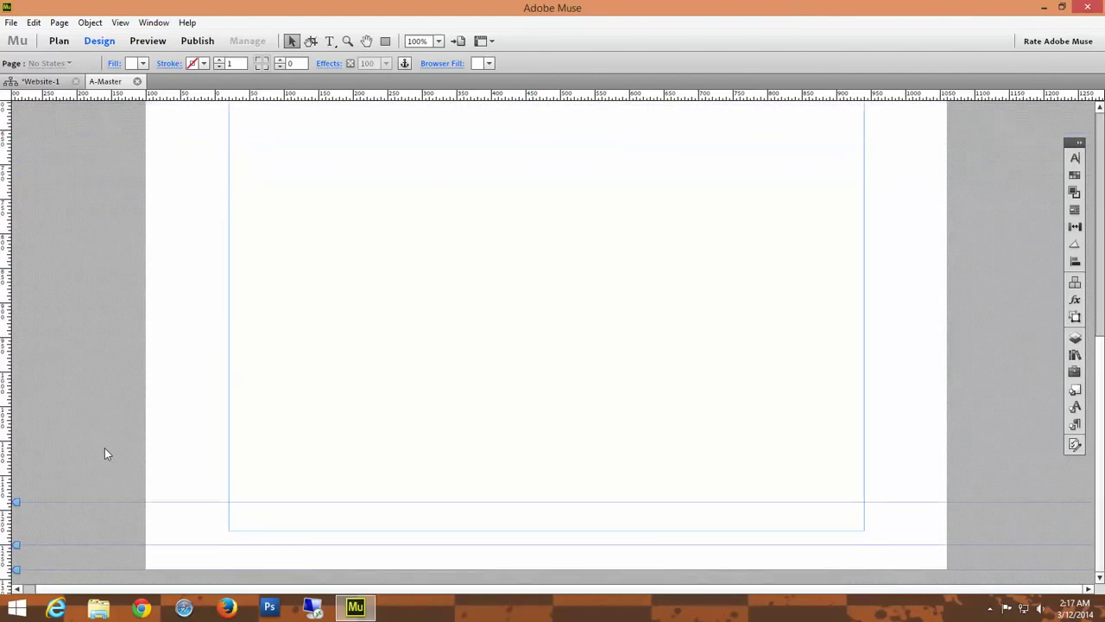
scroll(82, 226, up, 7)
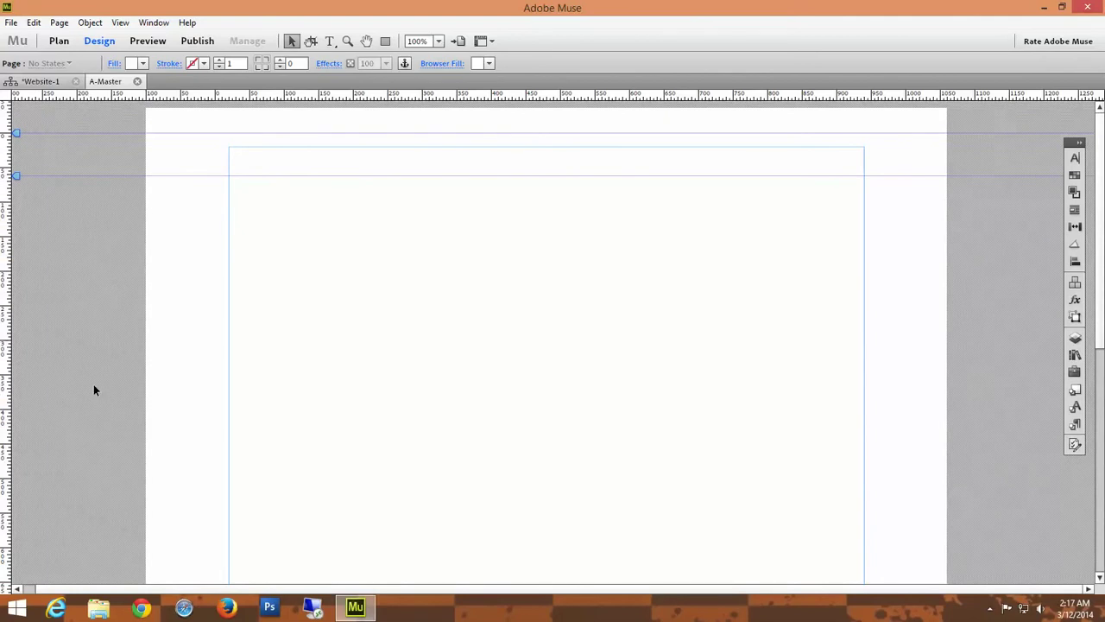
scroll(94, 384, down, 2)
scroll(93, 383, down, 3)
scroll(93, 384, up, 6)
click(40, 82)
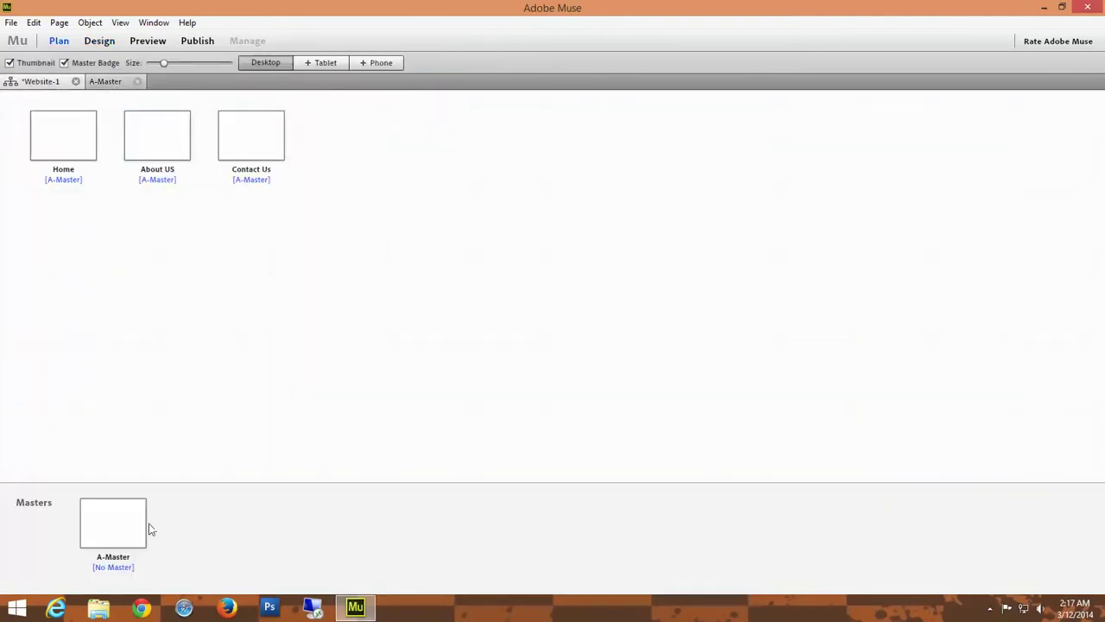
On the A-Master page, move the Top of Page guide to Y 0 px and lower the header guide to about 185 px.
click(116, 81)
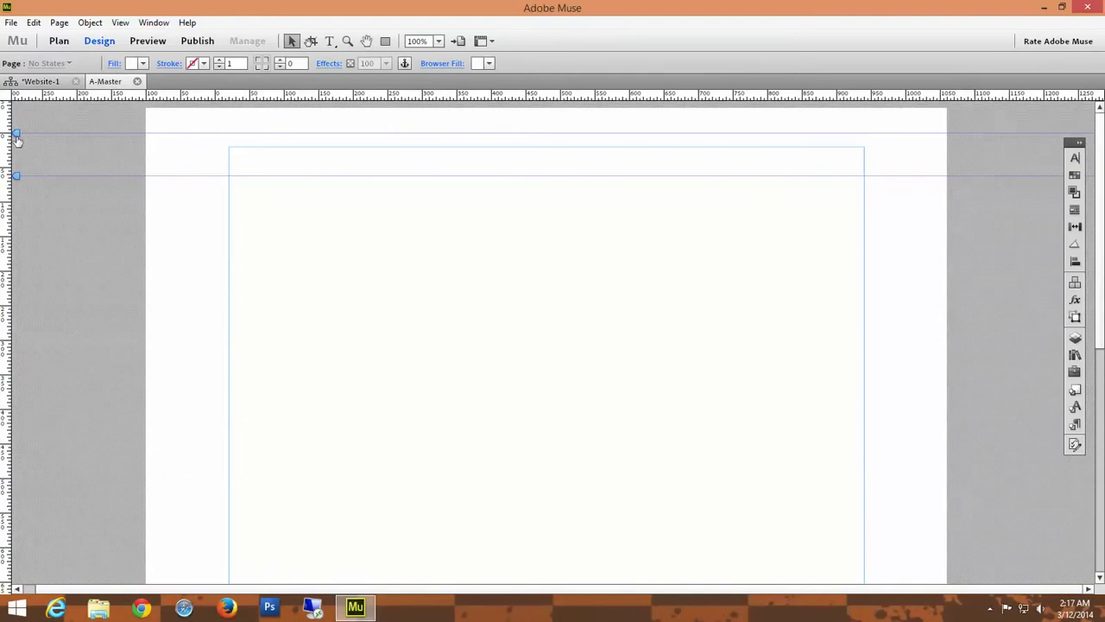
drag(16, 135, 21, 110)
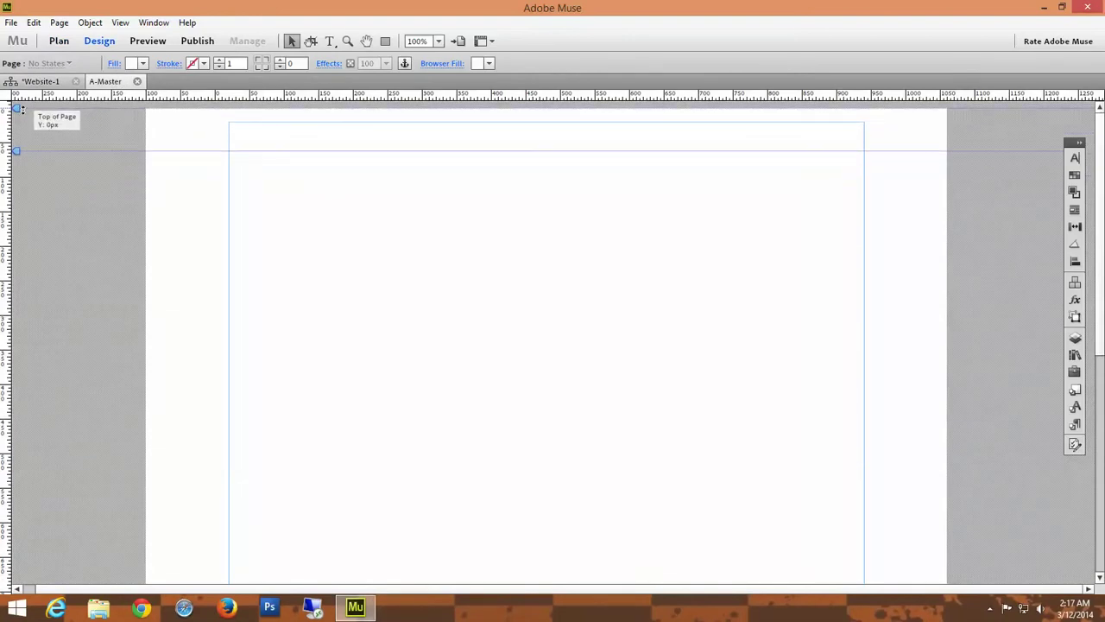
drag(16, 152, 18, 243)
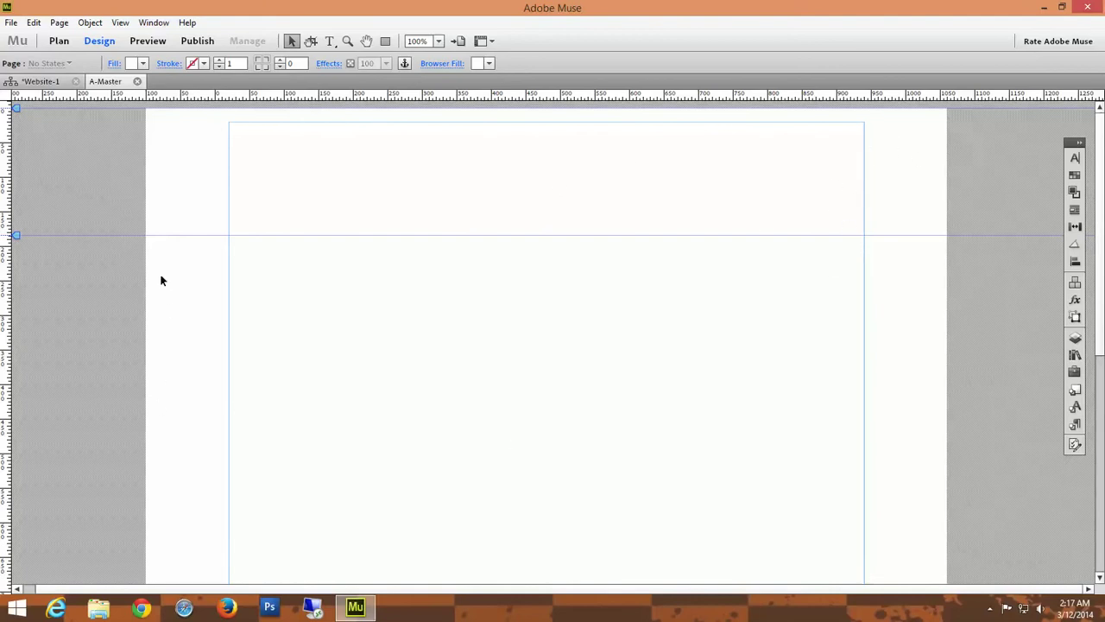
Raise the bottom-of-browser guide to meet the Bottom of Page guide, and move the footer guide up to about 1000 px.
scroll(526, 443, down, 5)
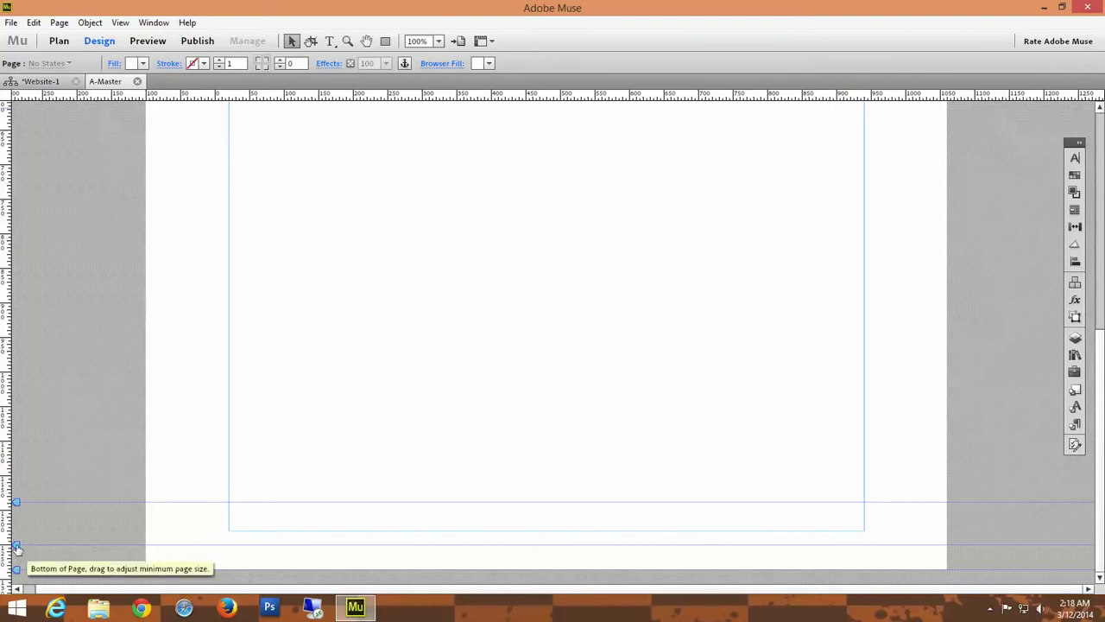
mouse_move(16, 547)
mouse_down()
mouse_move(17, 568)
mouse_move(18, 546)
mouse_up()
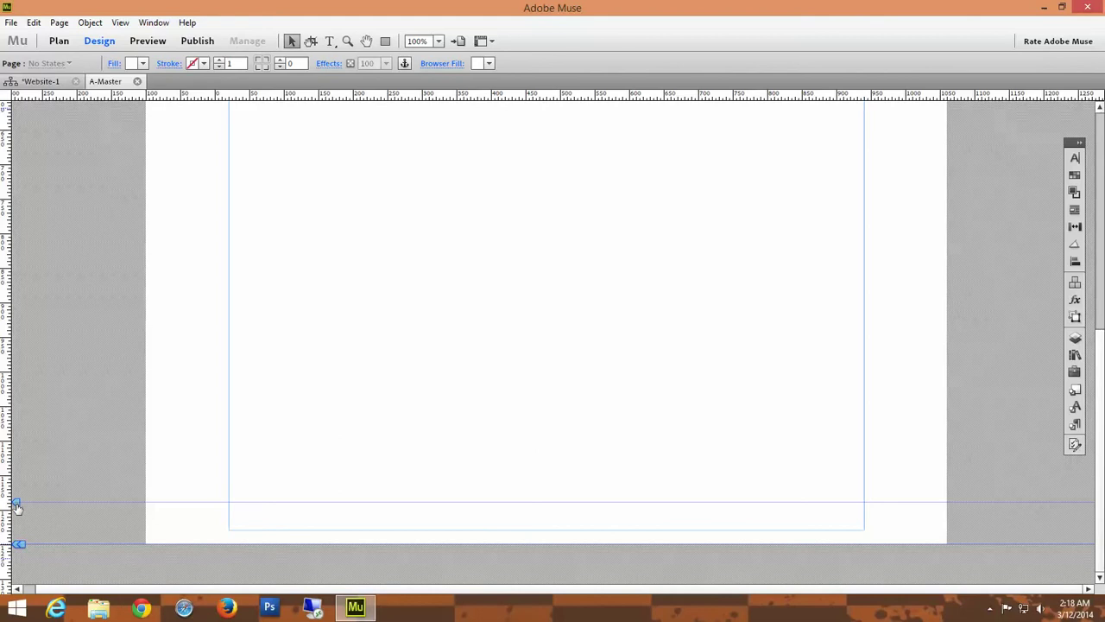
drag(16, 506, 39, 388)
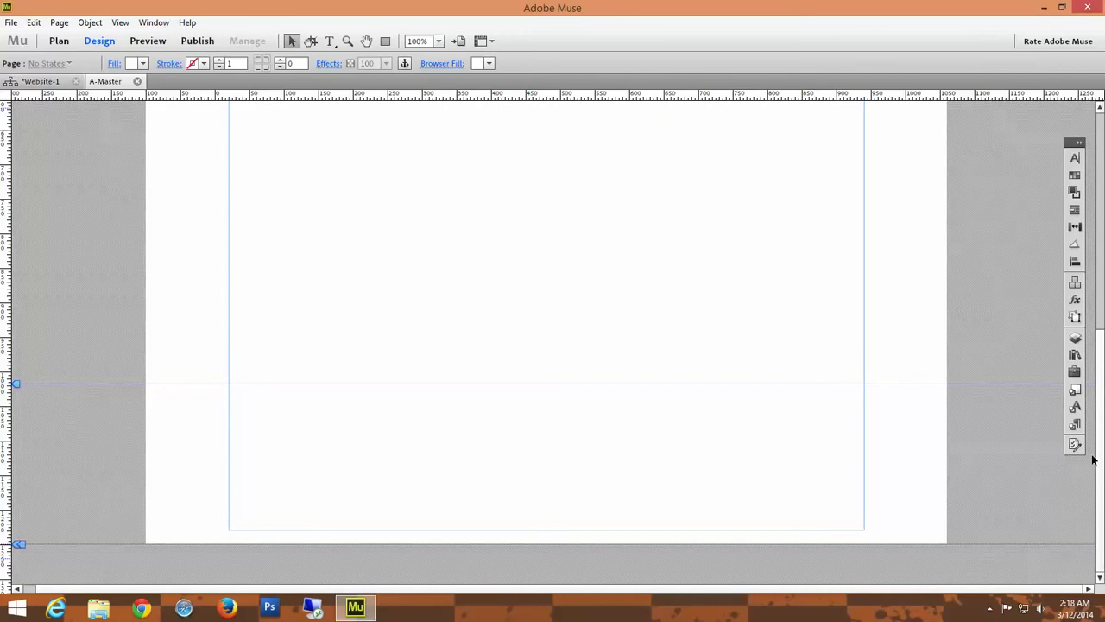
Look over the full length of the A-Master page to check the header, content and footer areas.
drag(1100, 446, 1102, 216)
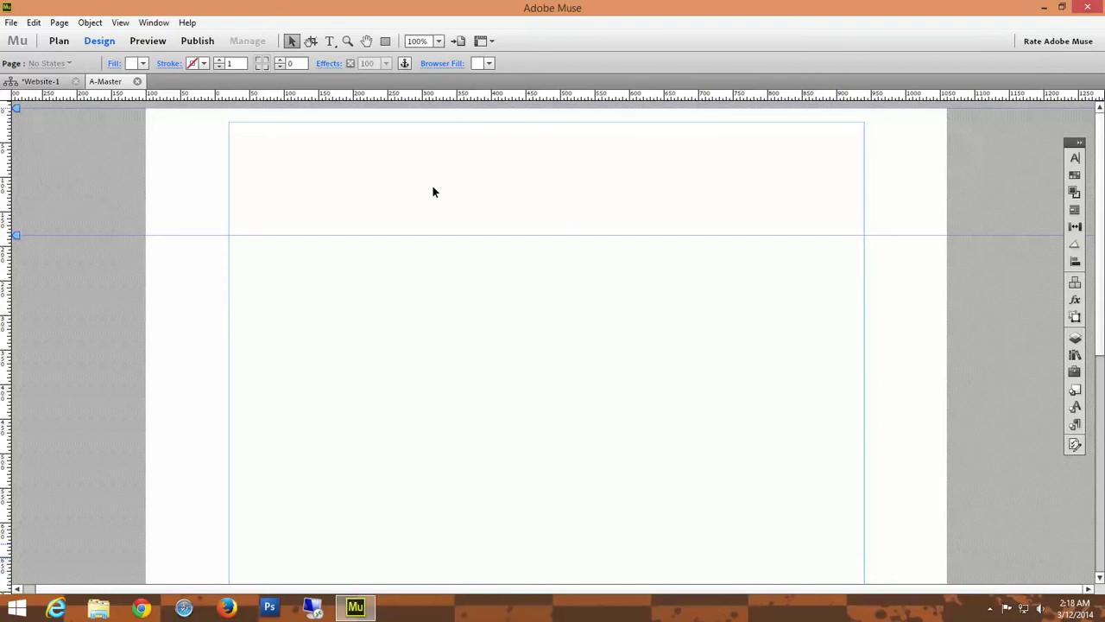
scroll(538, 415, down, 3)
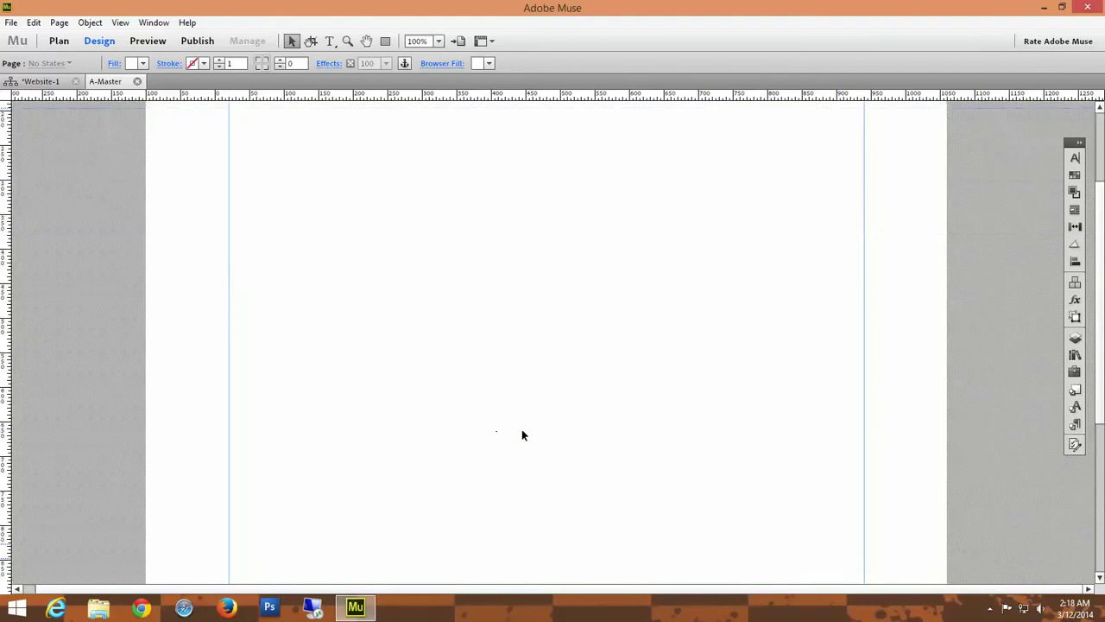
scroll(617, 356, down, 3)
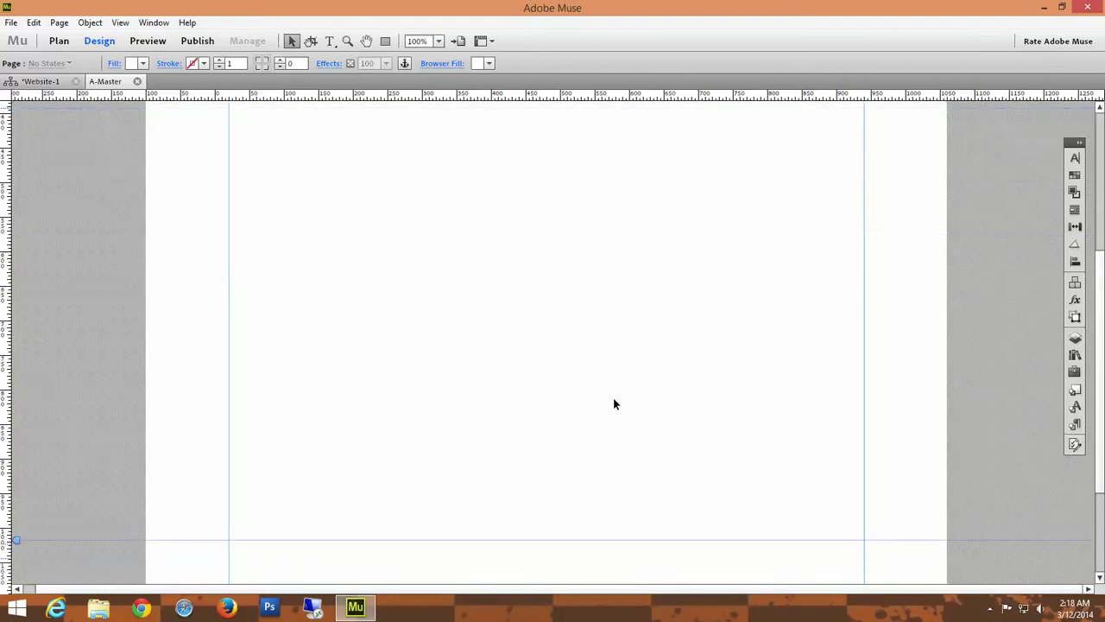
scroll(613, 403, down, 4)
scroll(662, 467, up, 3)
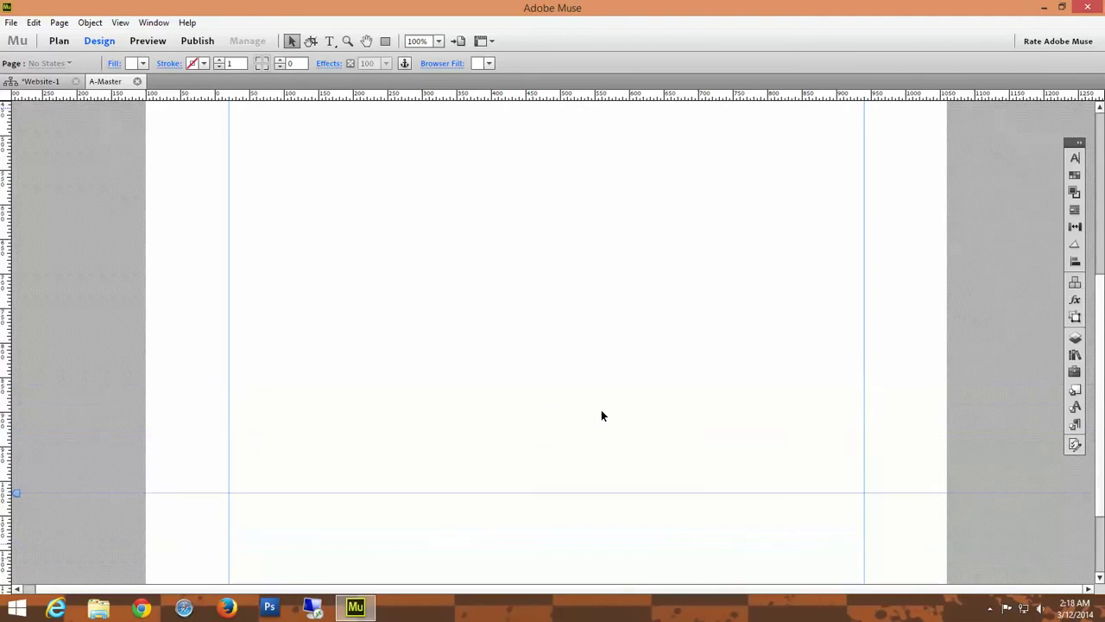
scroll(601, 415, up, 5)
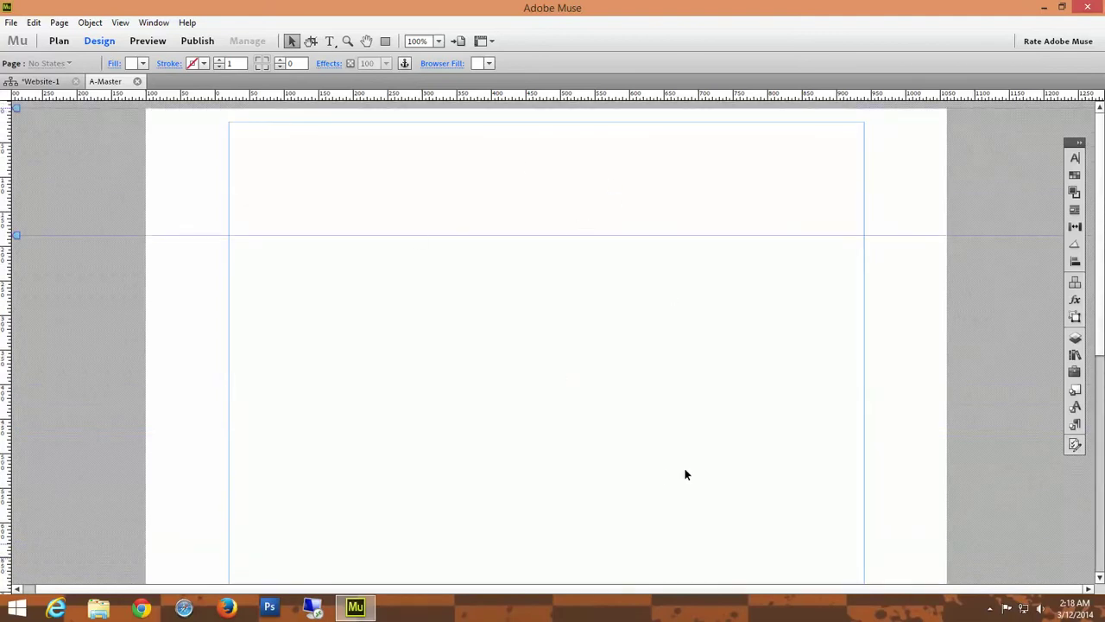
scroll(685, 474, down, 3)
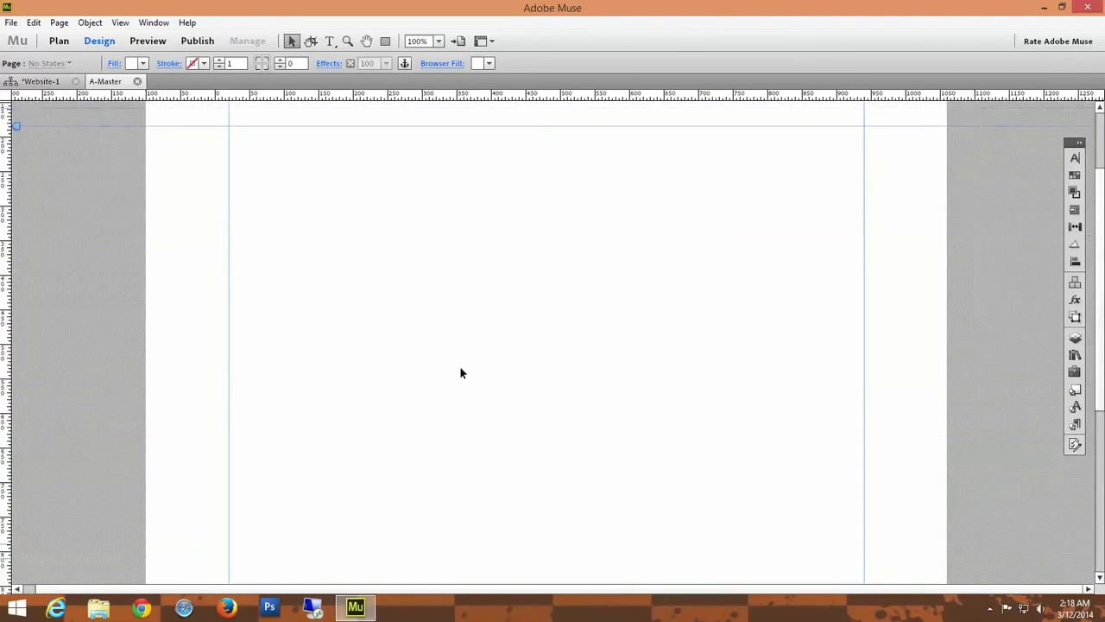
scroll(483, 373, up, 3)
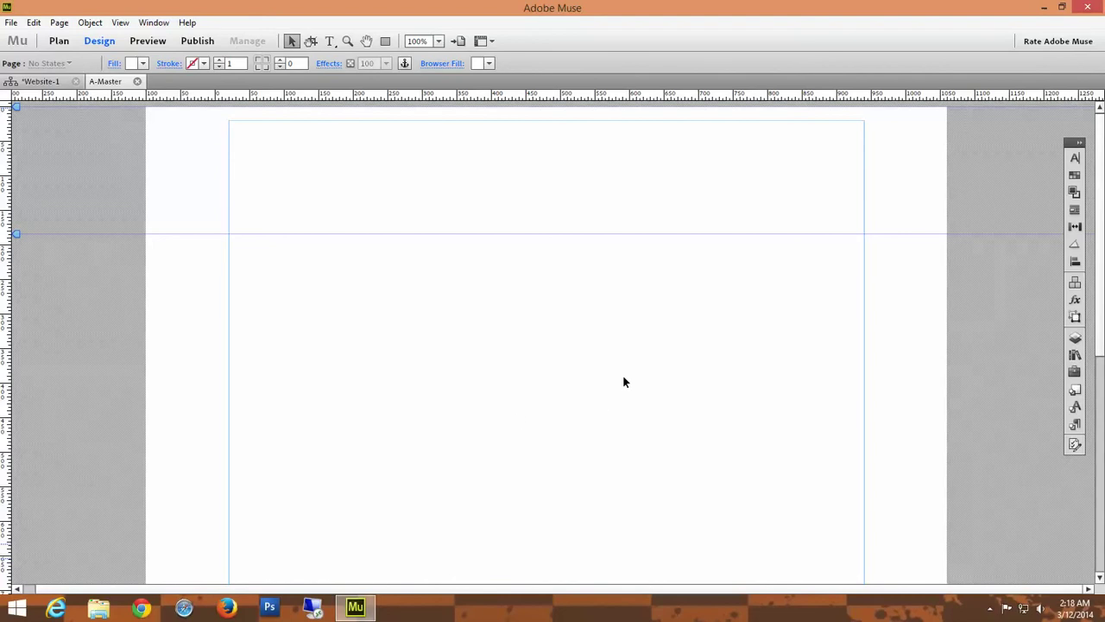
Expand the collapsed panel group and place it beside the right edge of the A-Master page.
click(1080, 142)
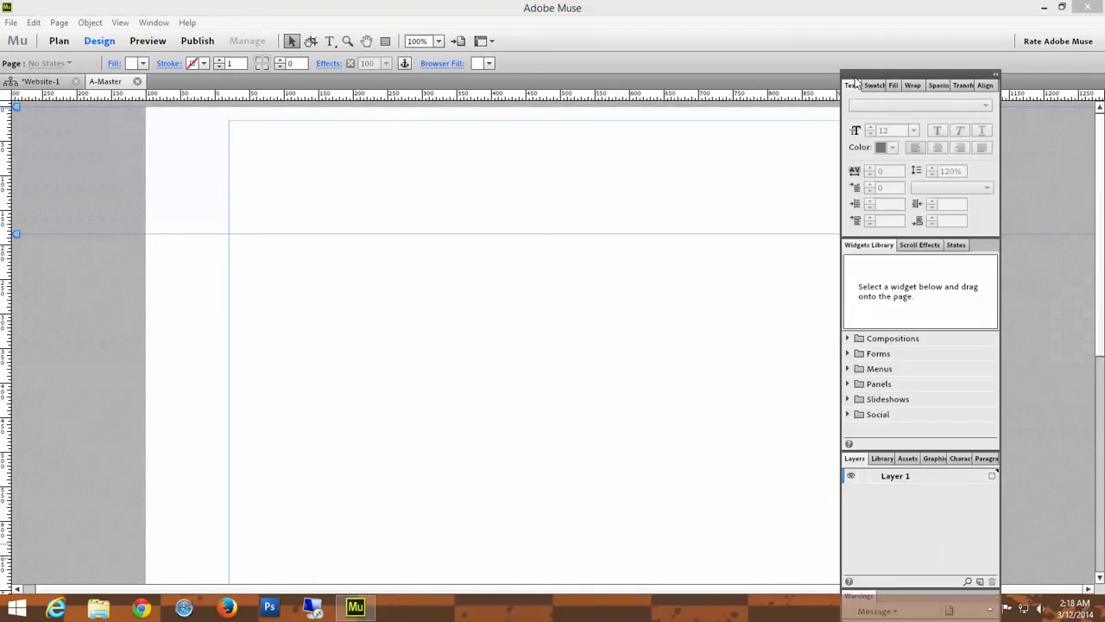
drag(947, 19, 1001, 11)
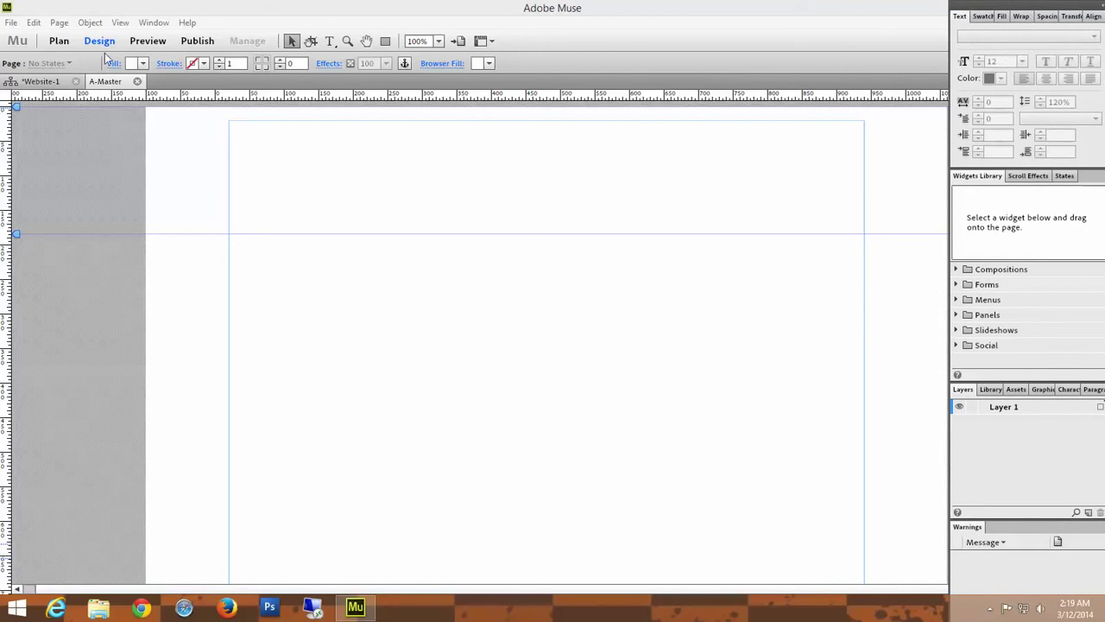
click(46, 82)
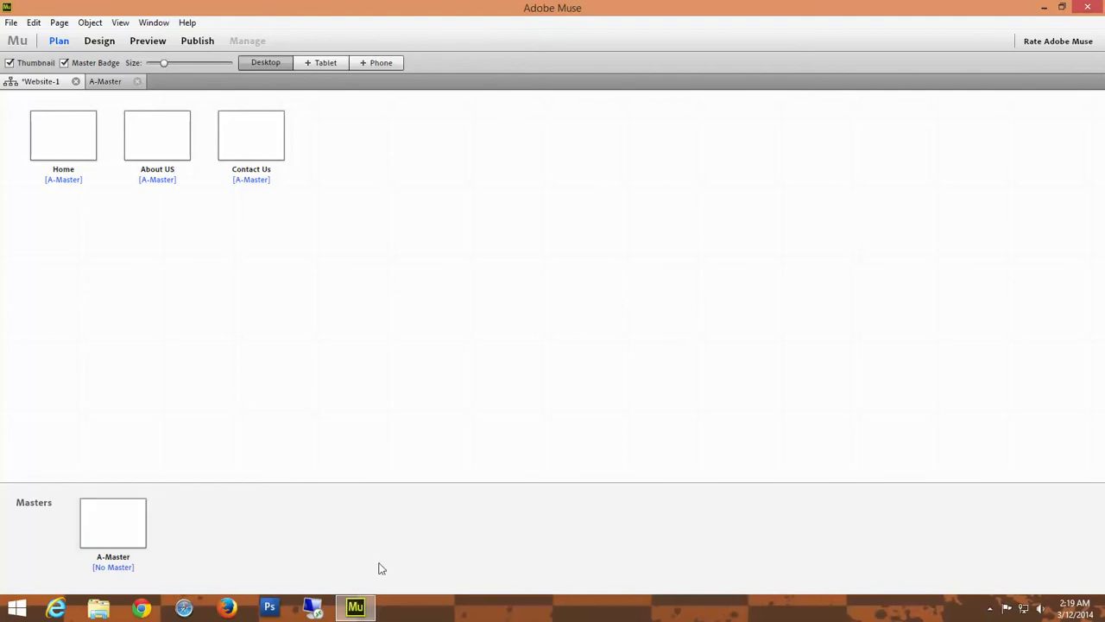
click(355, 607)
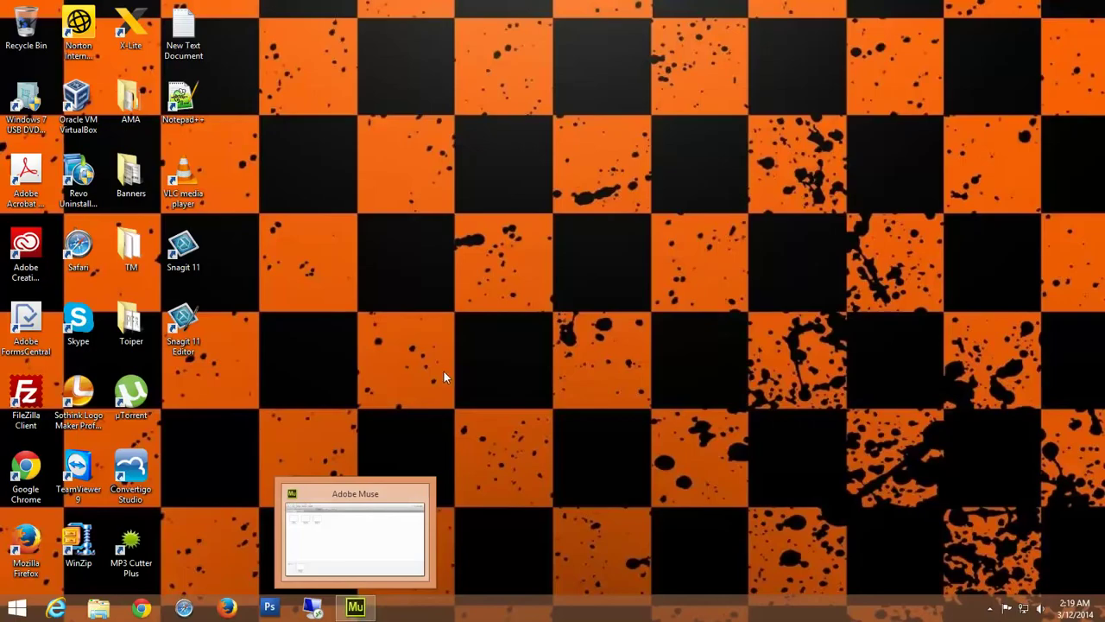
click(355, 606)
click(107, 83)
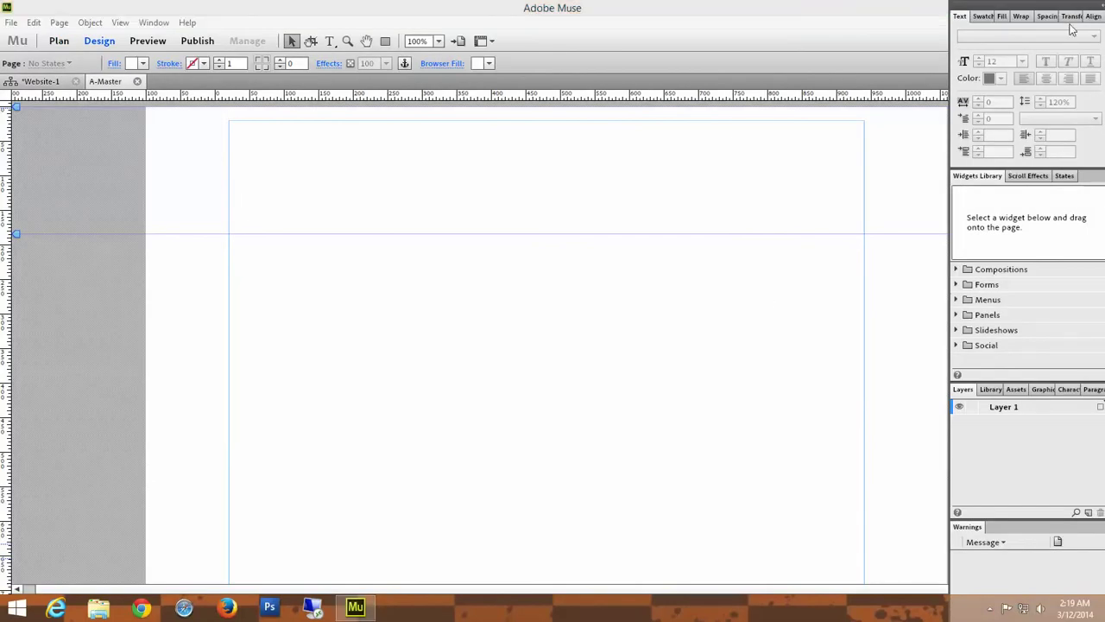
drag(1038, 7, 1047, 28)
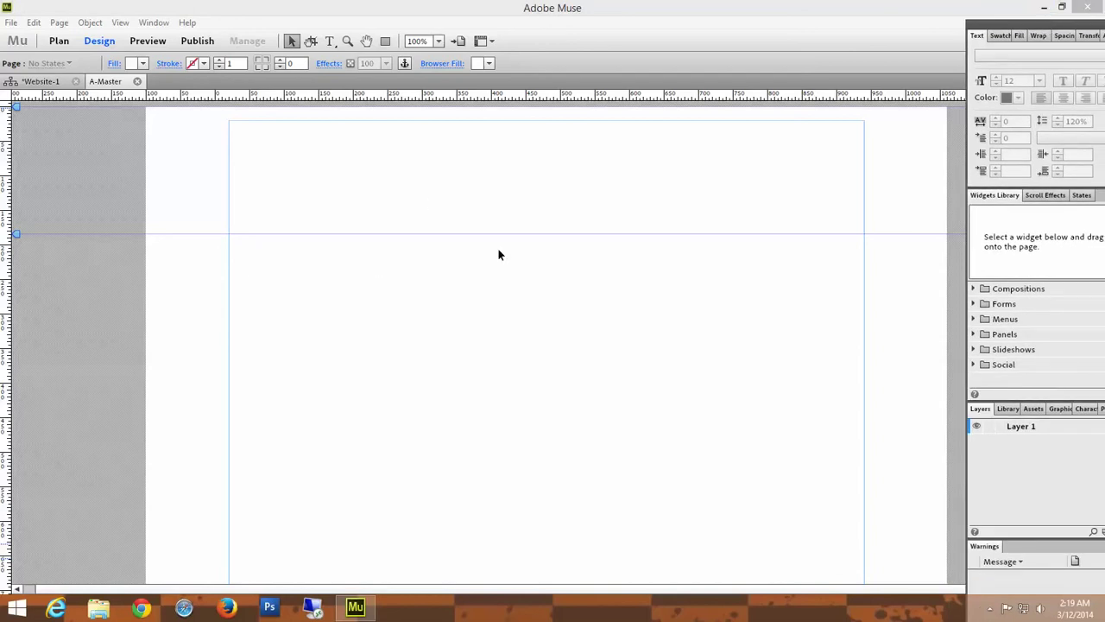
Launch Sothink Logo Maker Professional and start a new logo from the cloudclinic template in the Business category.
click(1043, 7)
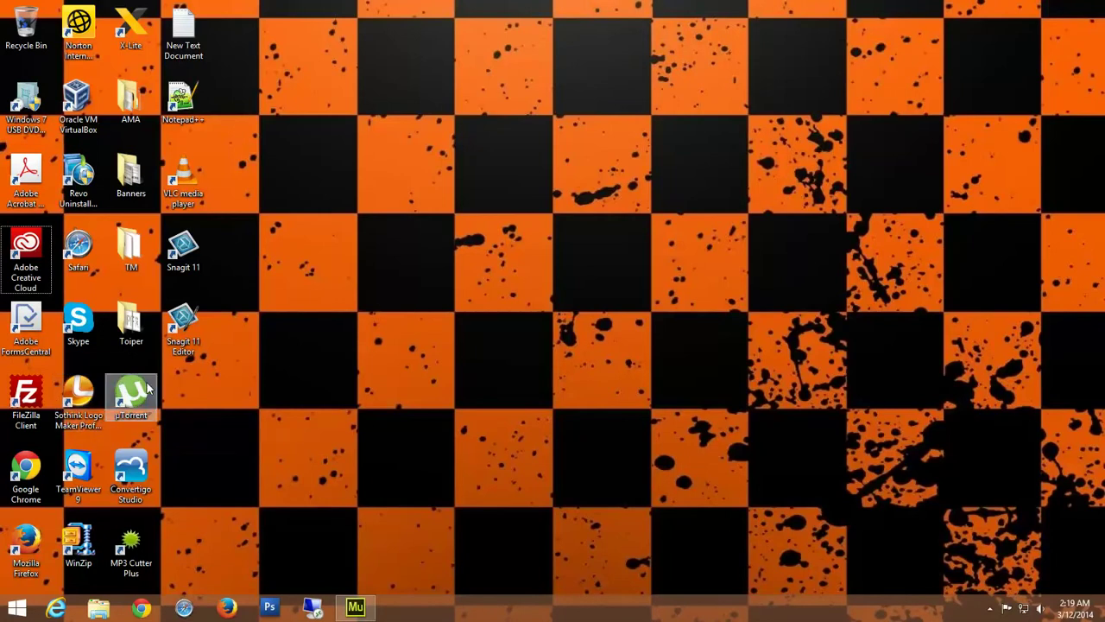
double_click(79, 399)
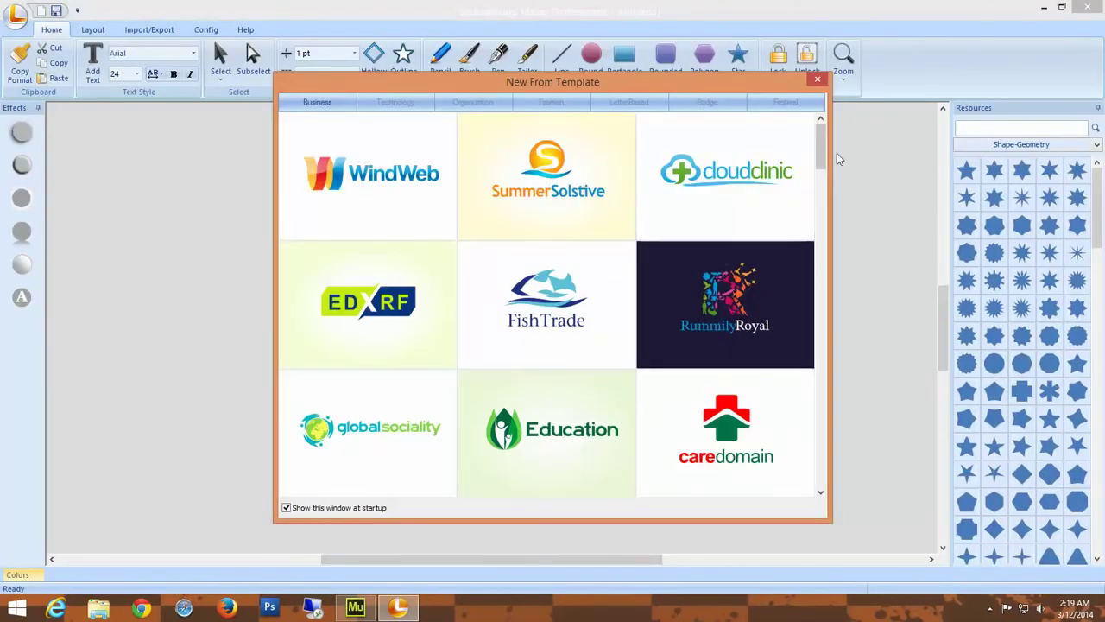
mouse_move(822, 153)
mouse_down()
mouse_move(824, 216)
mouse_move(821, 136)
mouse_move(825, 286)
mouse_move(827, 135)
mouse_up()
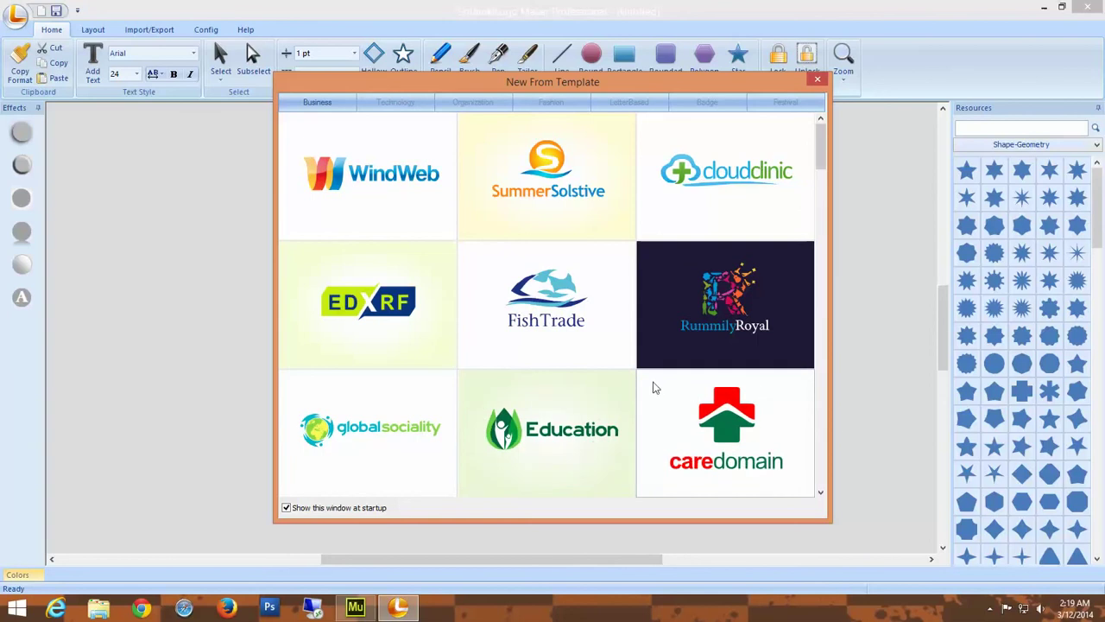
scroll(649, 386, down, 3)
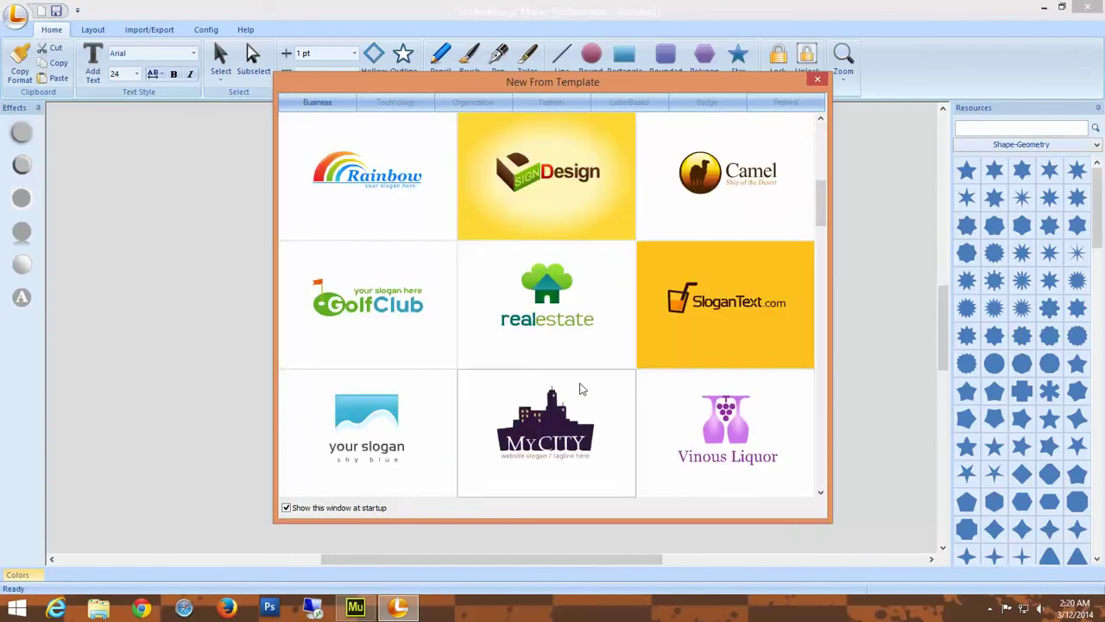
scroll(580, 388, down, 5)
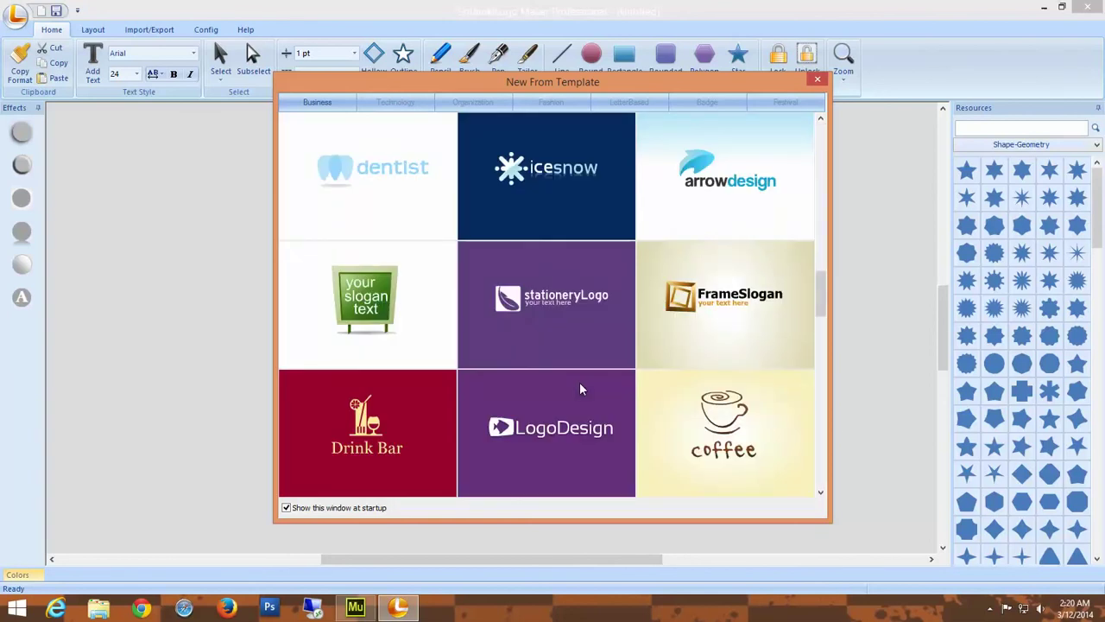
scroll(579, 390, down, 3)
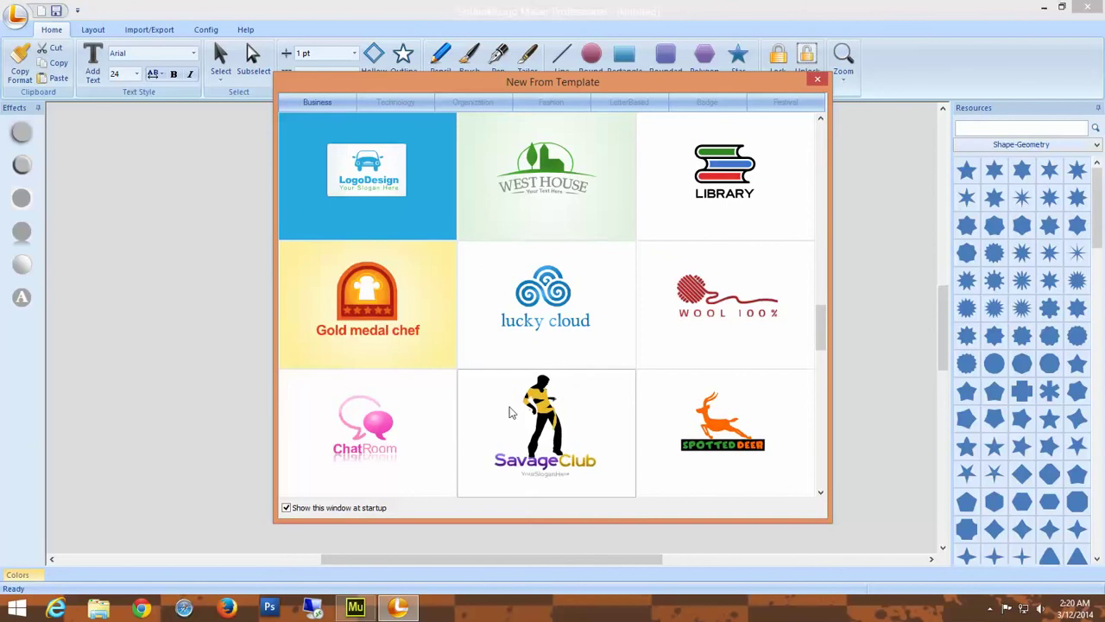
scroll(690, 429, down, 3)
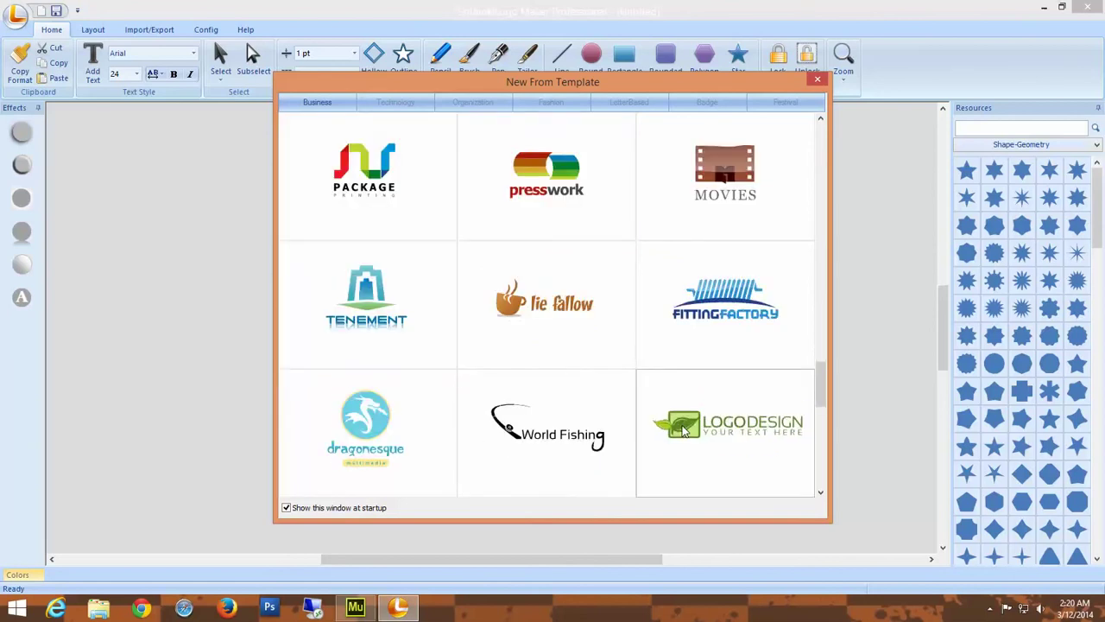
scroll(673, 433, down, 8)
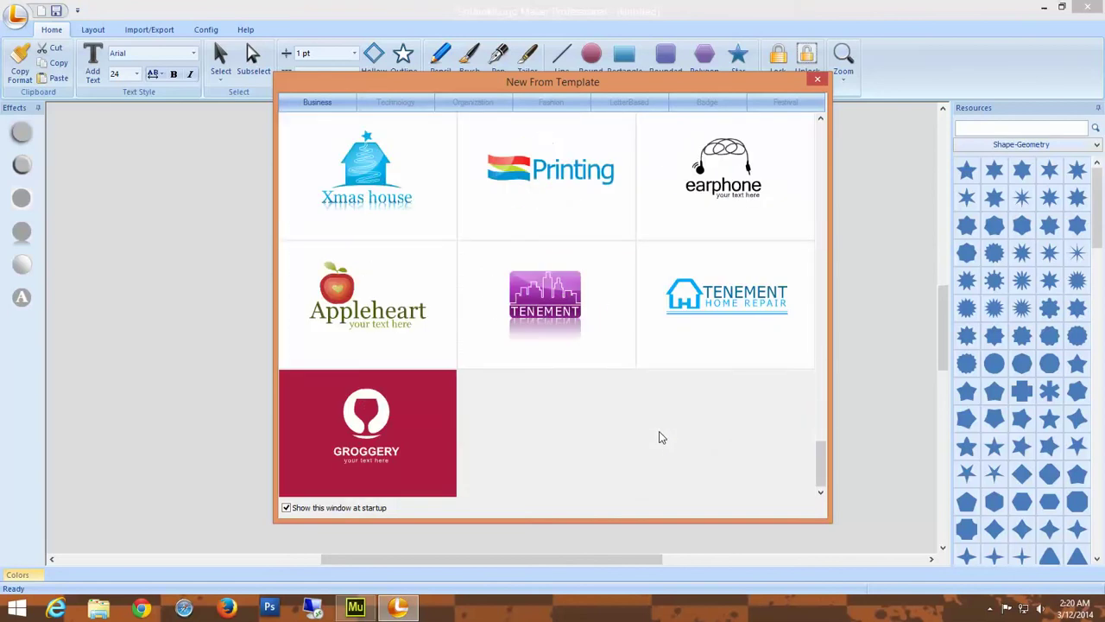
scroll(658, 438, up, 10)
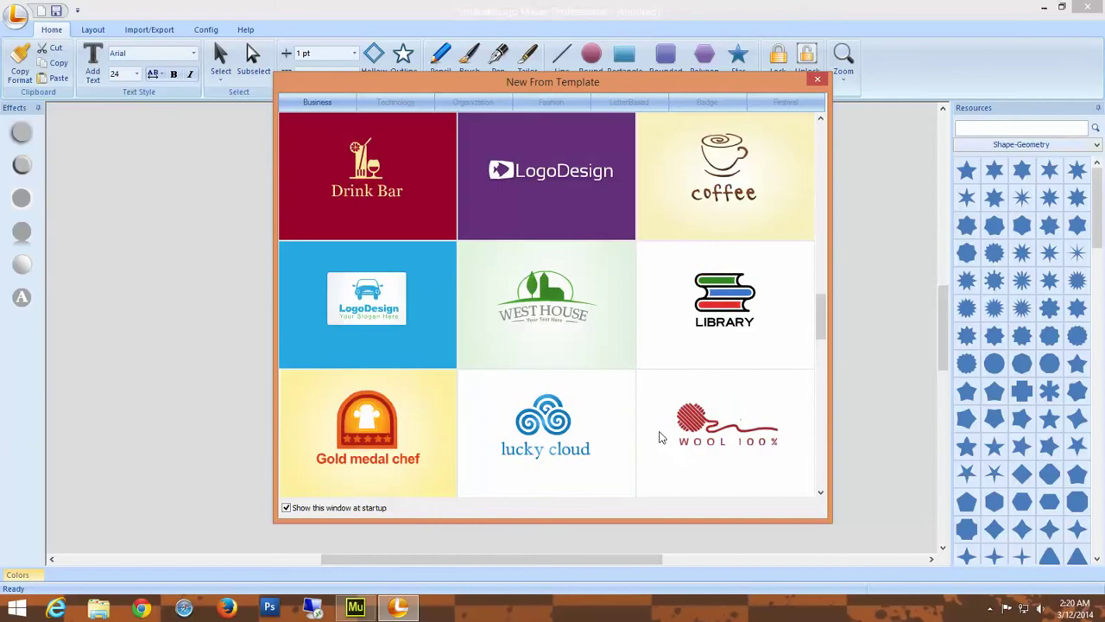
scroll(658, 438, up, 8)
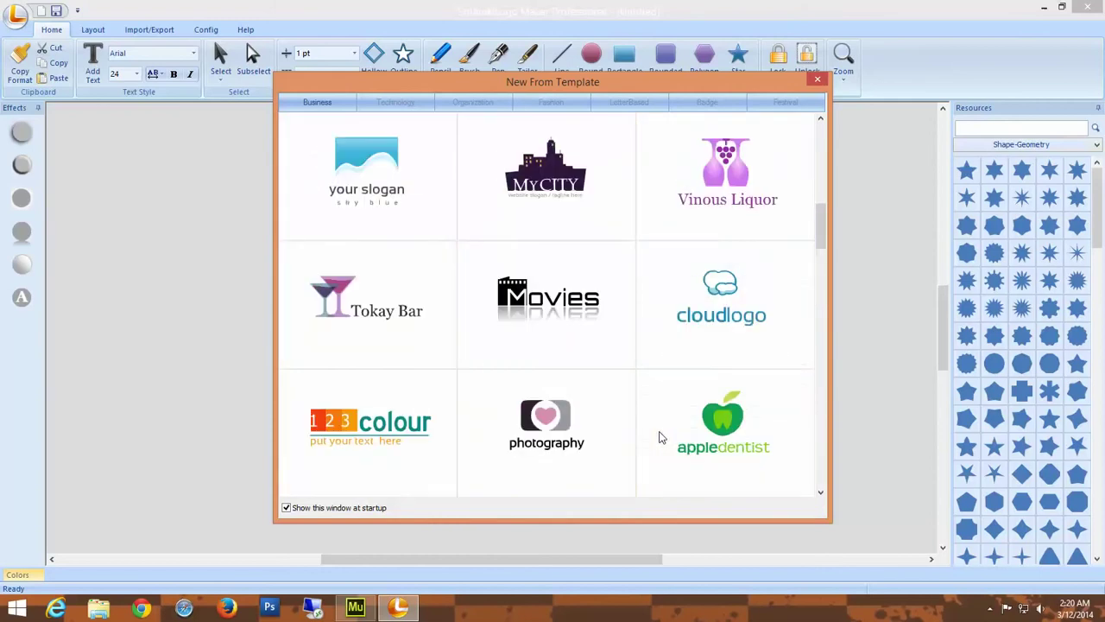
scroll(659, 438, up, 2)
scroll(658, 438, up, 4)
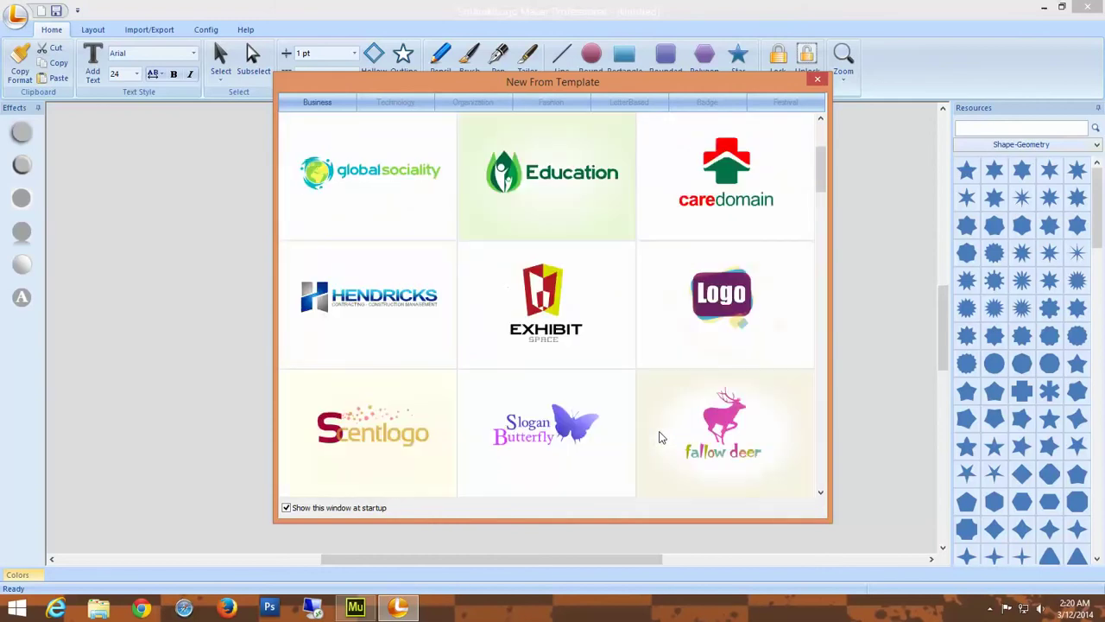
scroll(659, 438, up, 2)
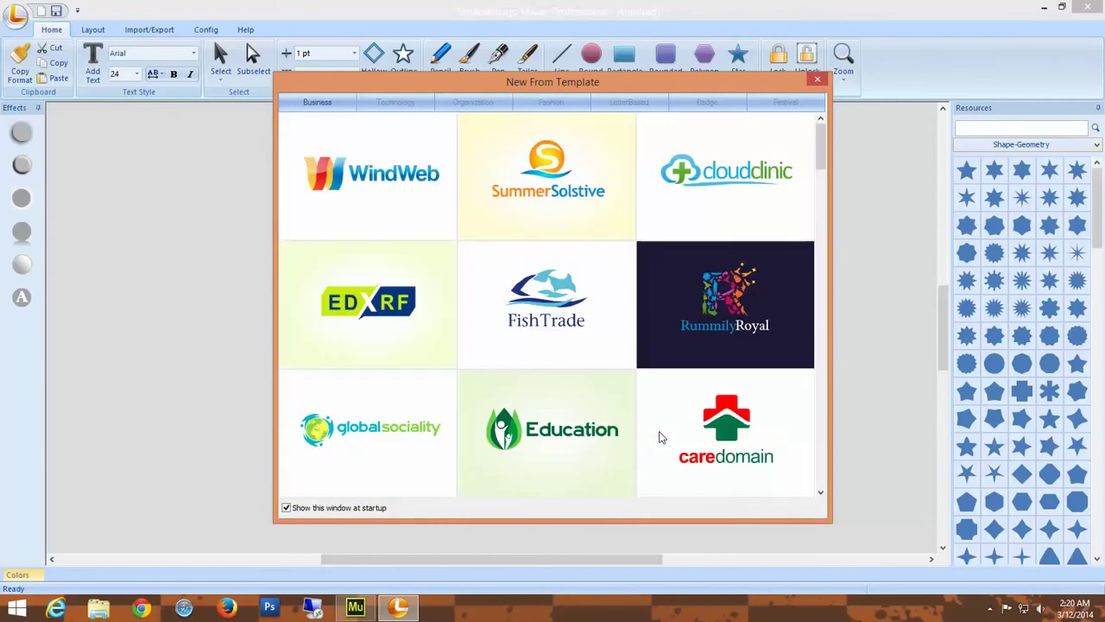
double_click(735, 176)
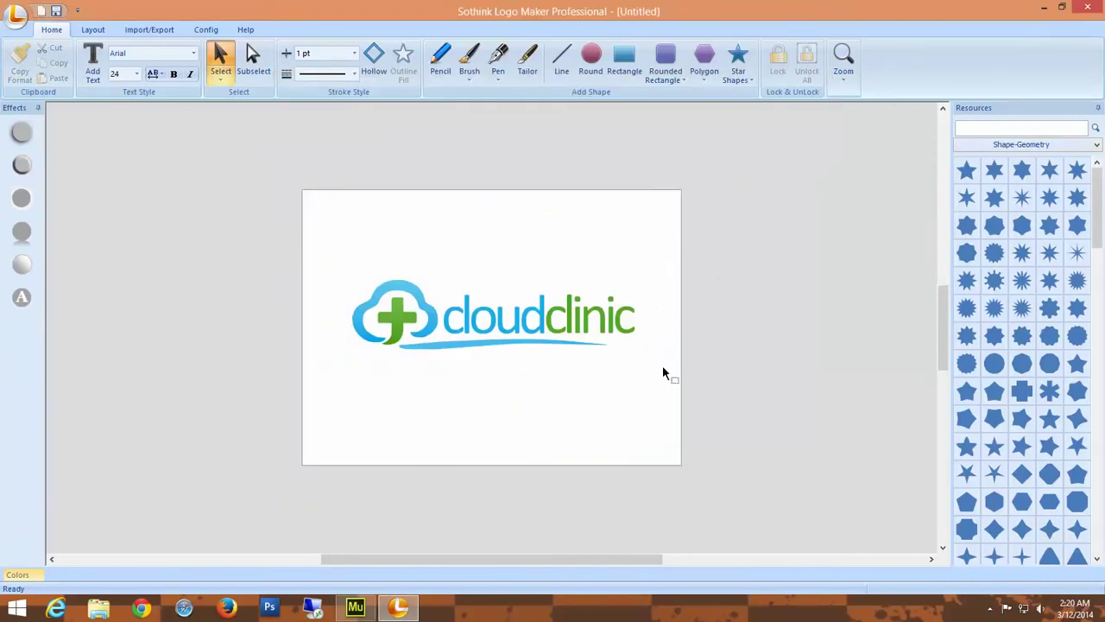
Move the cloudclinic logo to the canvas's upper-left corner and shrink the canvas height and width to fit closely around it.
click(581, 357)
drag(498, 343, 441, 248)
click(514, 379)
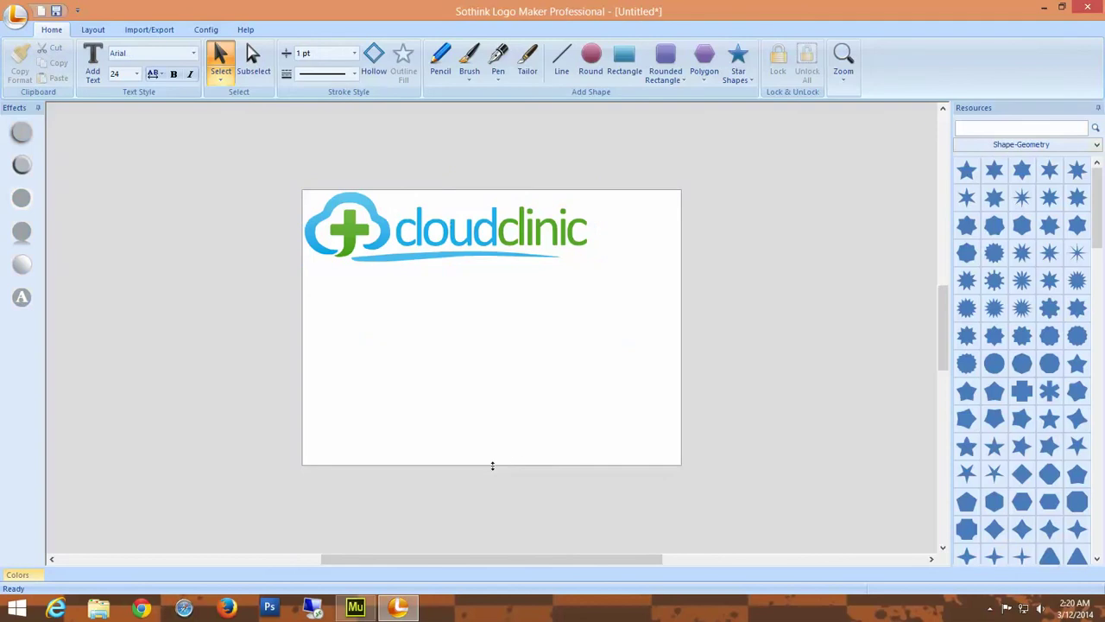
drag(492, 466, 514, 266)
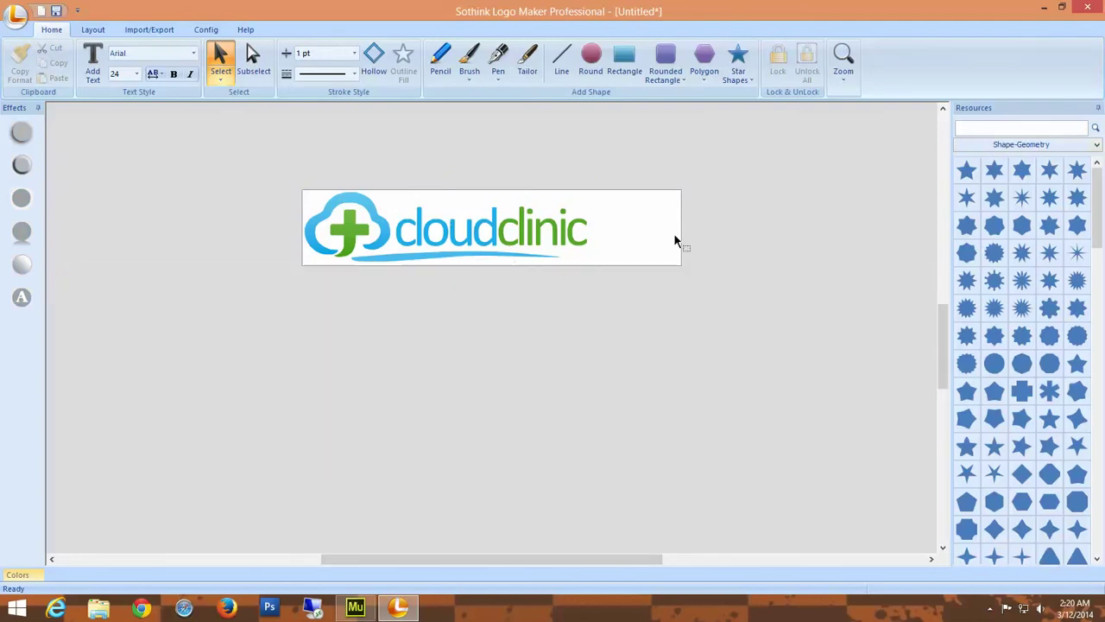
drag(612, 242, 590, 266)
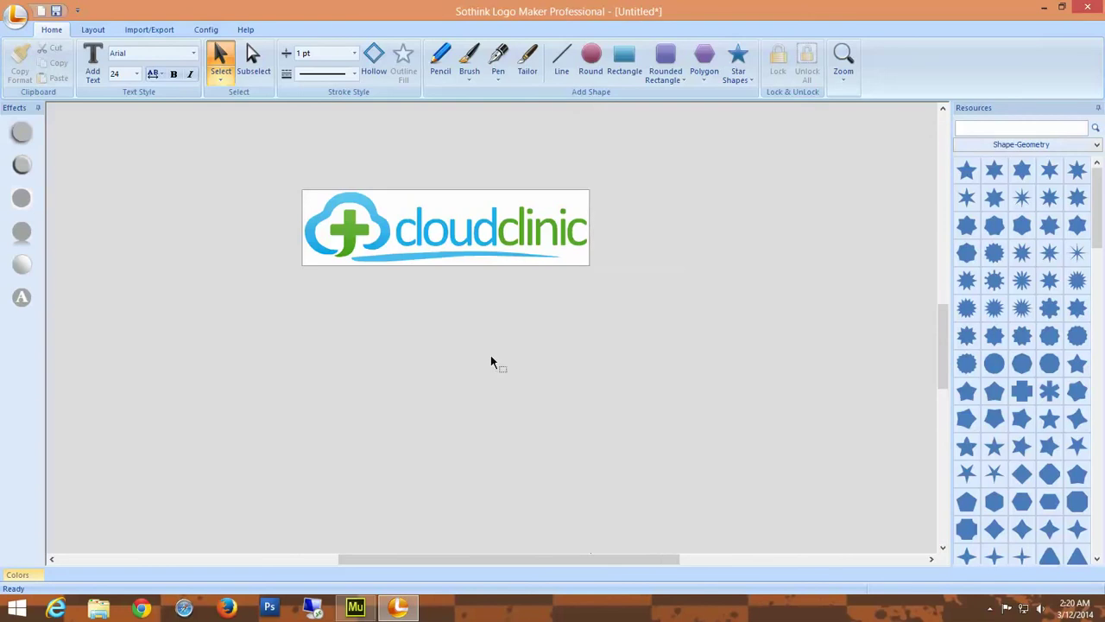
Start a web image export of the cloudclinic logo and set its size to 371 by 99 pixels.
click(16, 17)
click(89, 201)
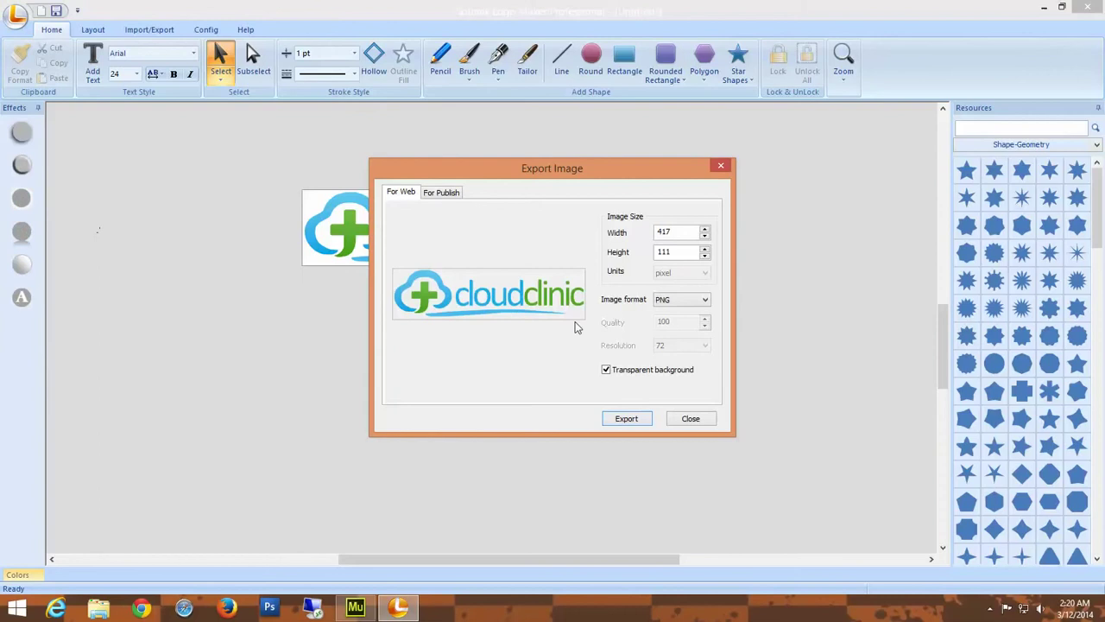
double_click(677, 250)
text(1)
click(676, 233)
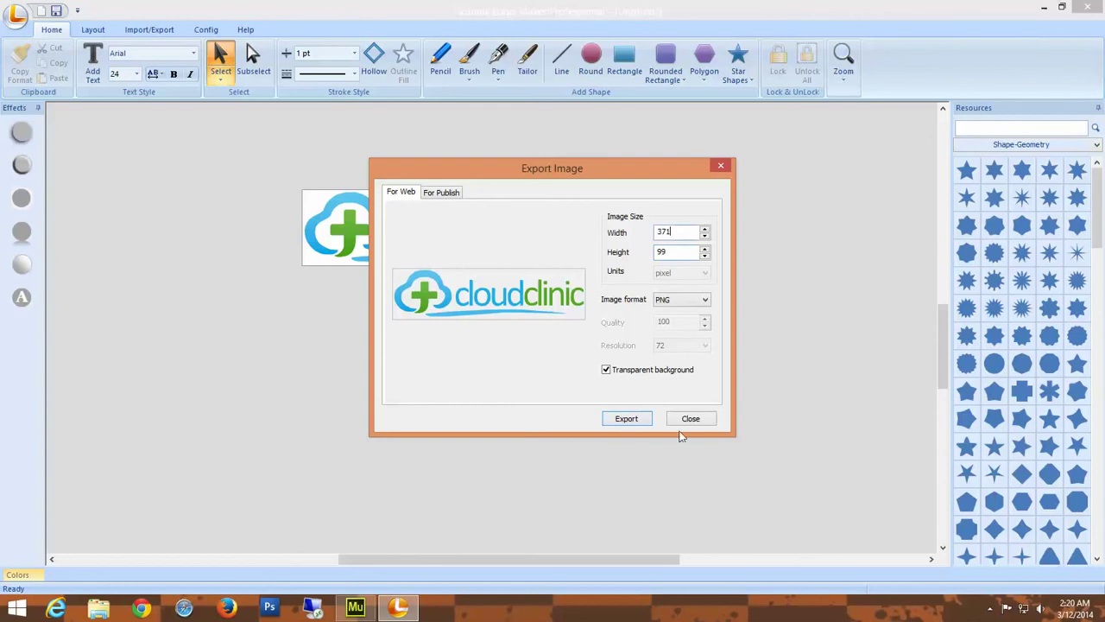
Export the logo as a PNG named Test Logo into a new folder named Test on the desktop.
click(625, 421)
click(377, 219)
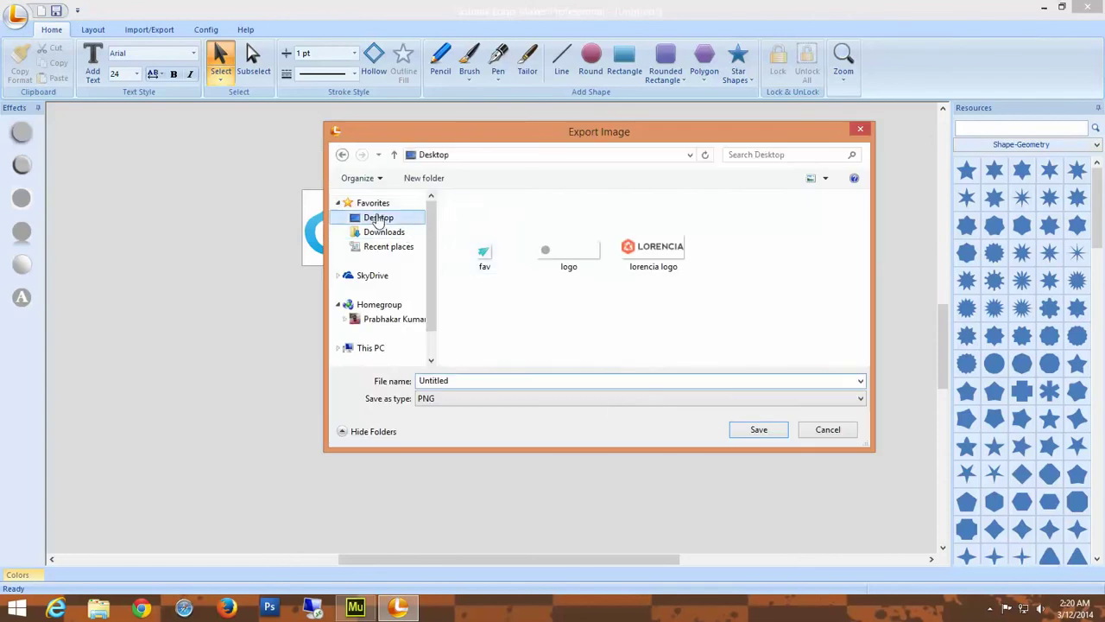
click(488, 381)
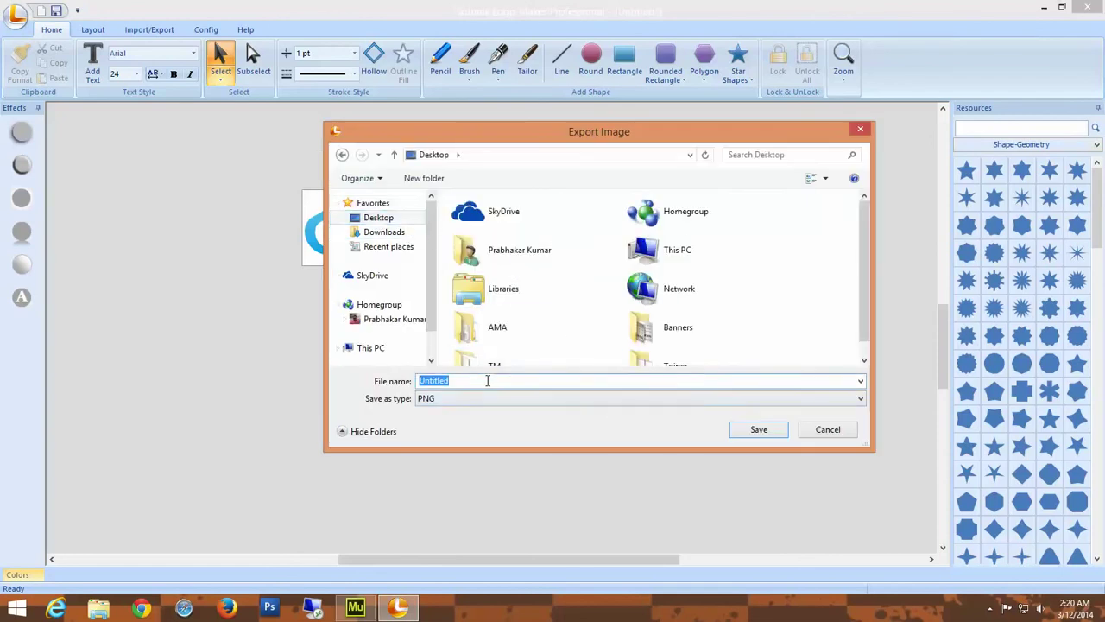
text(Test Logo)
click(434, 179)
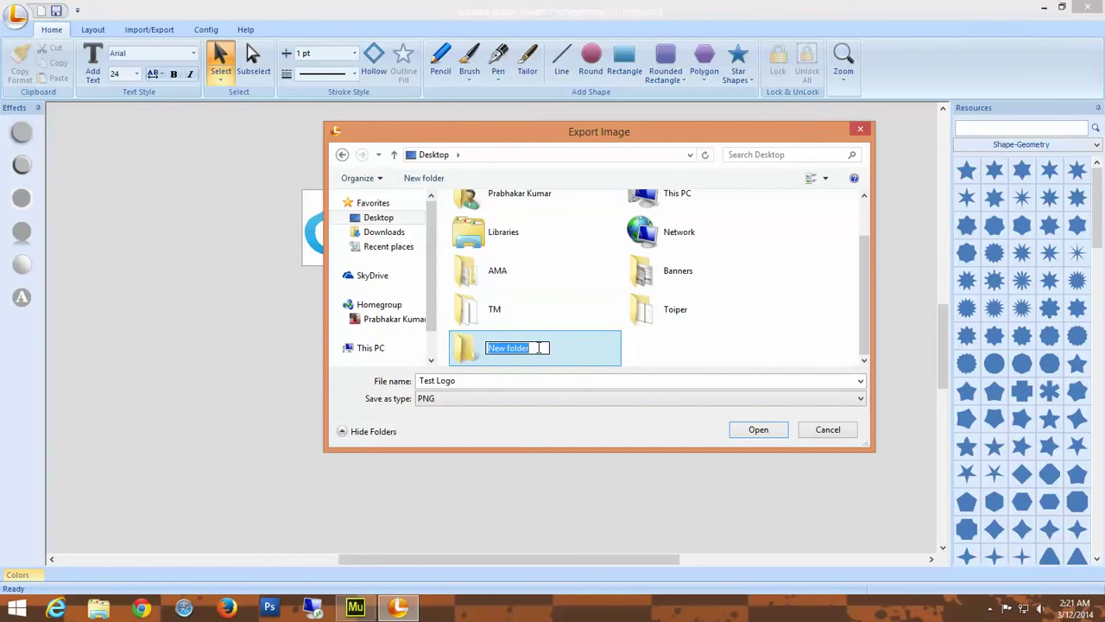
text(Test)
key(Return)
double_click(542, 350)
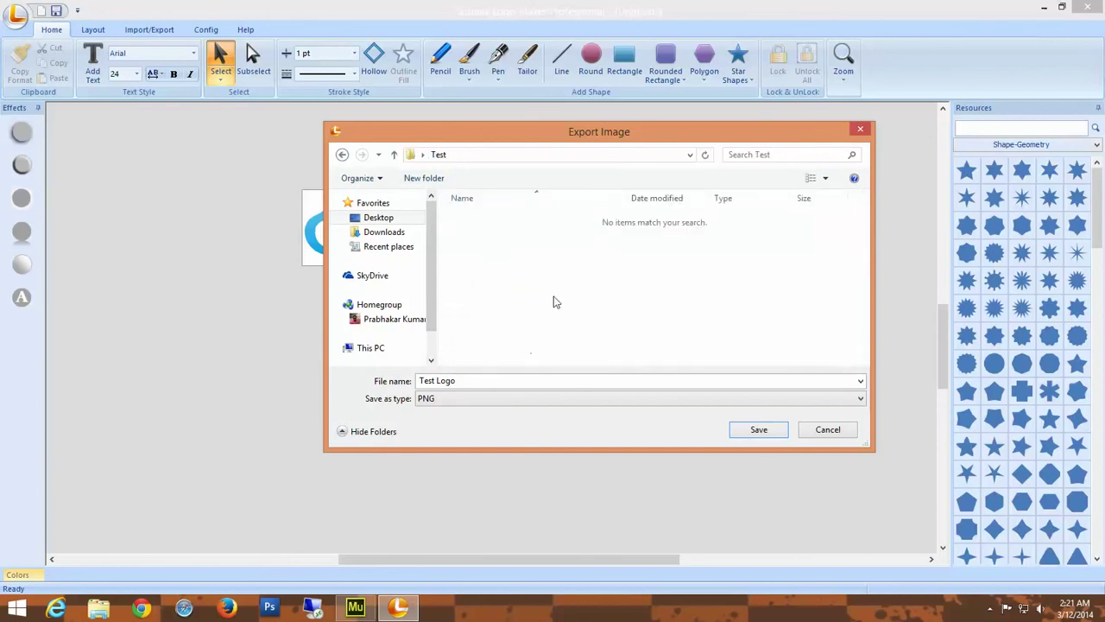
click(765, 431)
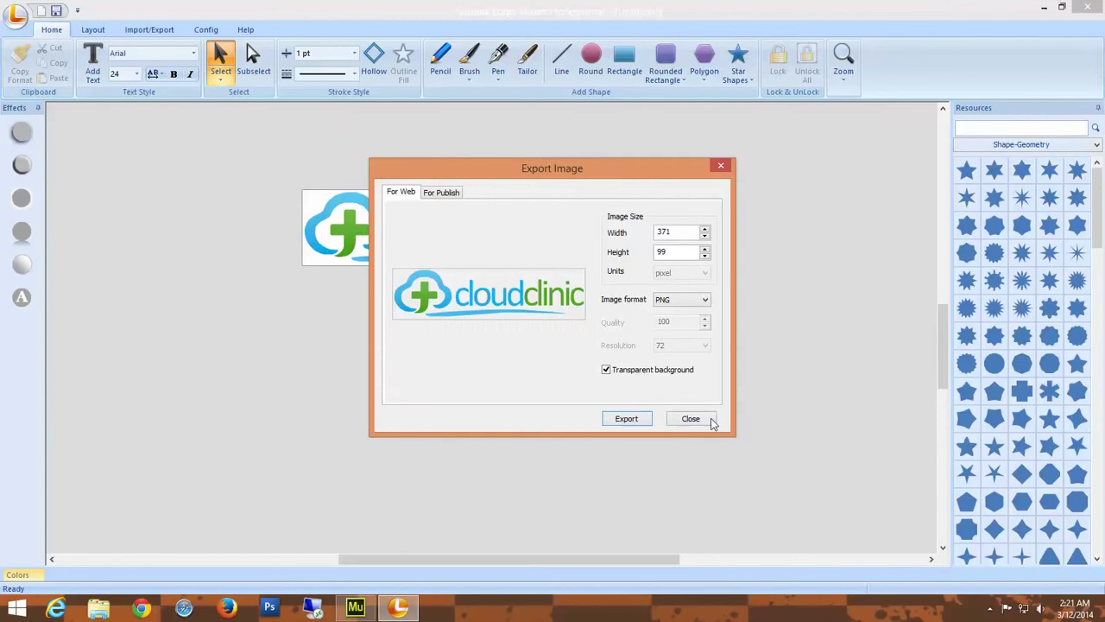
click(710, 420)
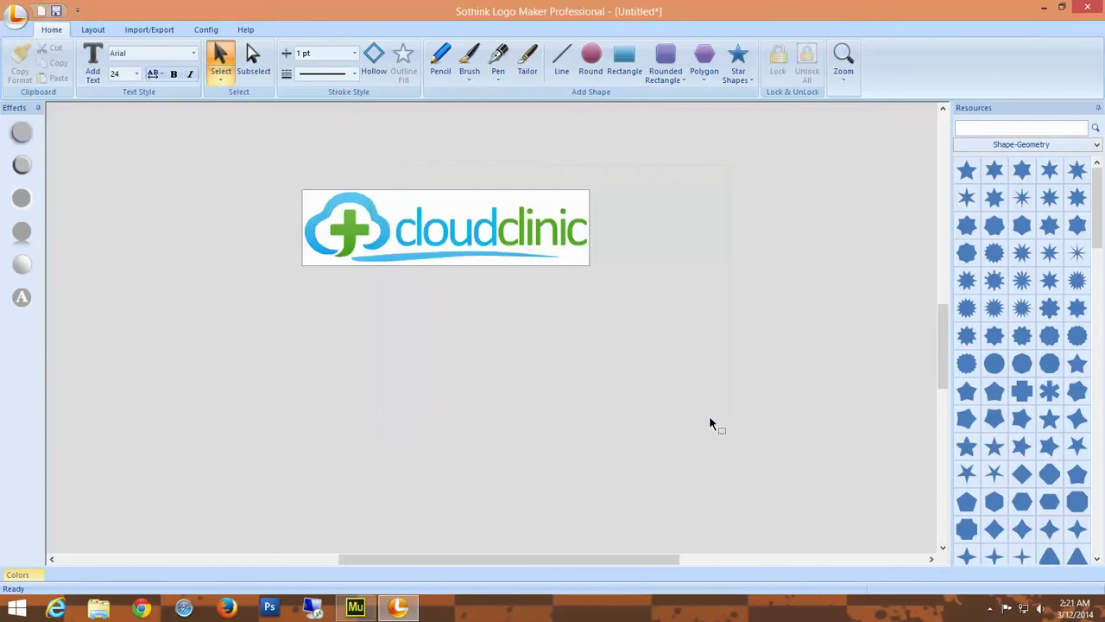
Close Sothink Logo Maker without saving the untitled logo project and switch to Adobe Muse.
click(1086, 8)
click(571, 339)
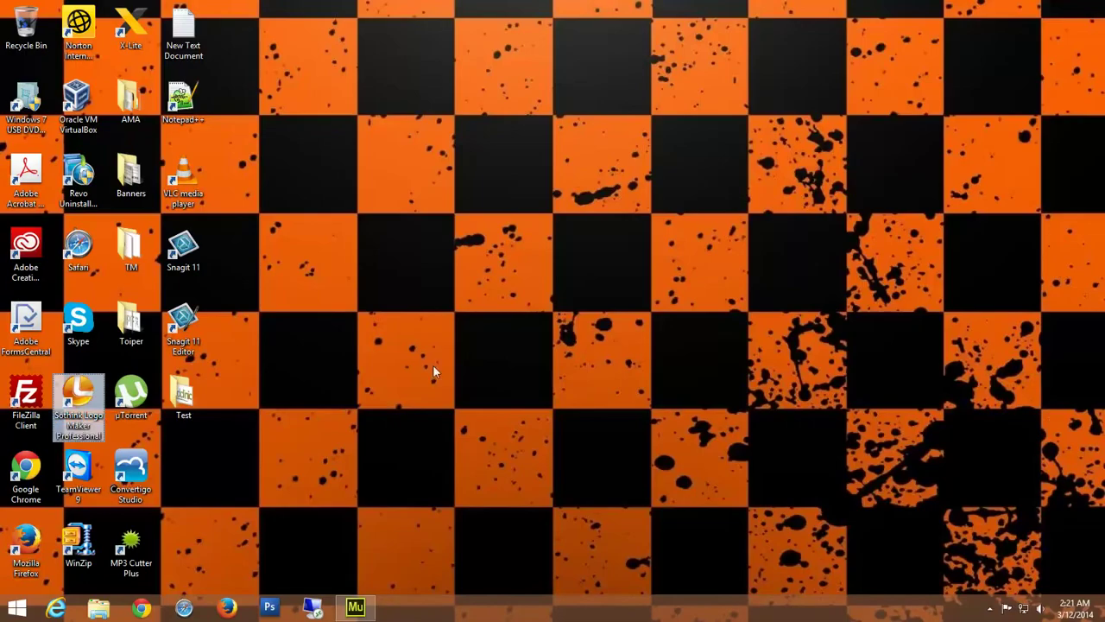
click(354, 607)
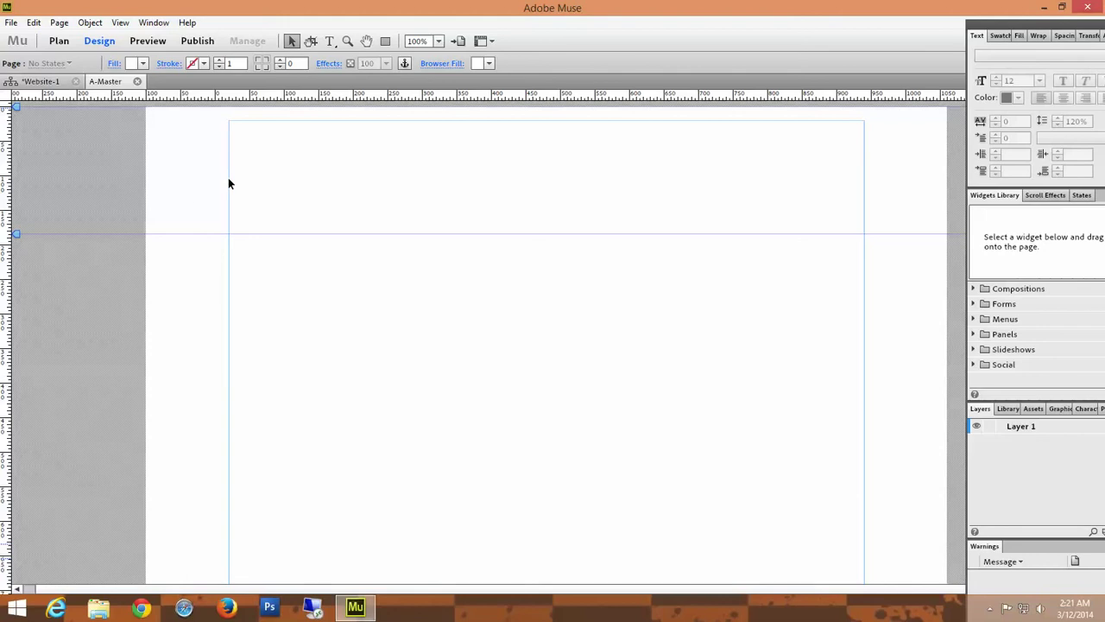
Place Test Logo from the desktop's Test folder at full size and move it to the page's left edge in the header, about X -100, Y 43.
click(12, 23)
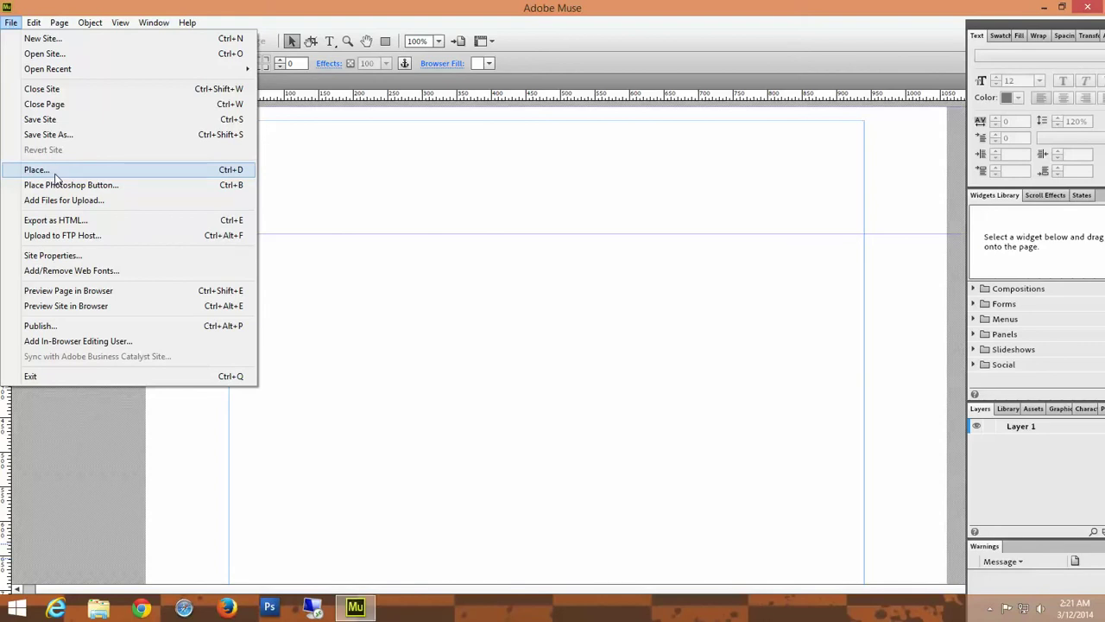
click(458, 325)
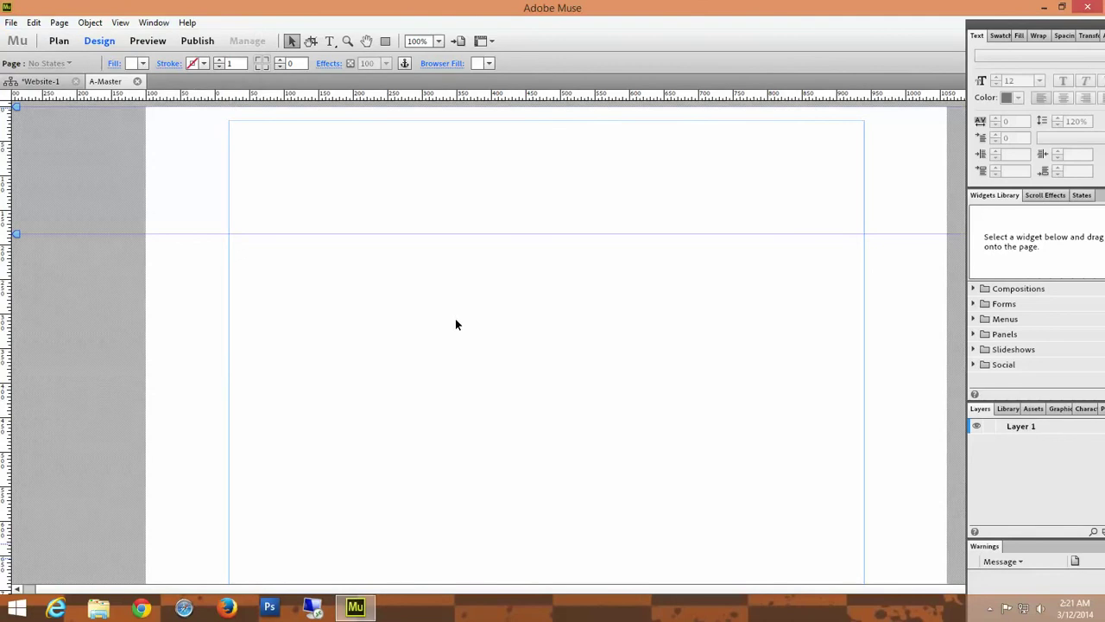
key(ctrl+d)
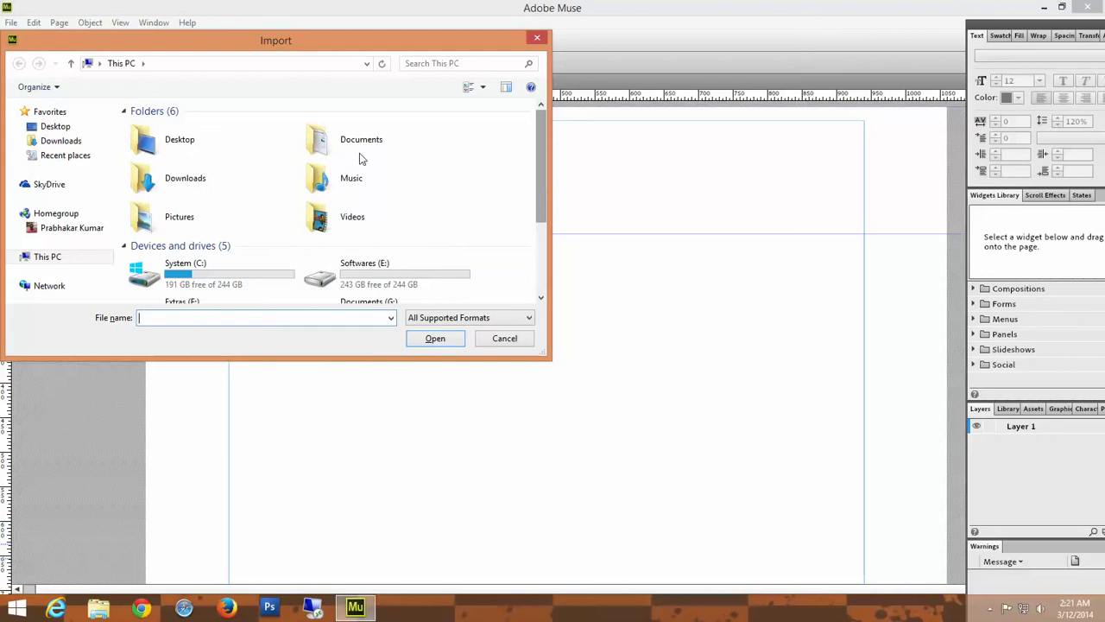
click(67, 129)
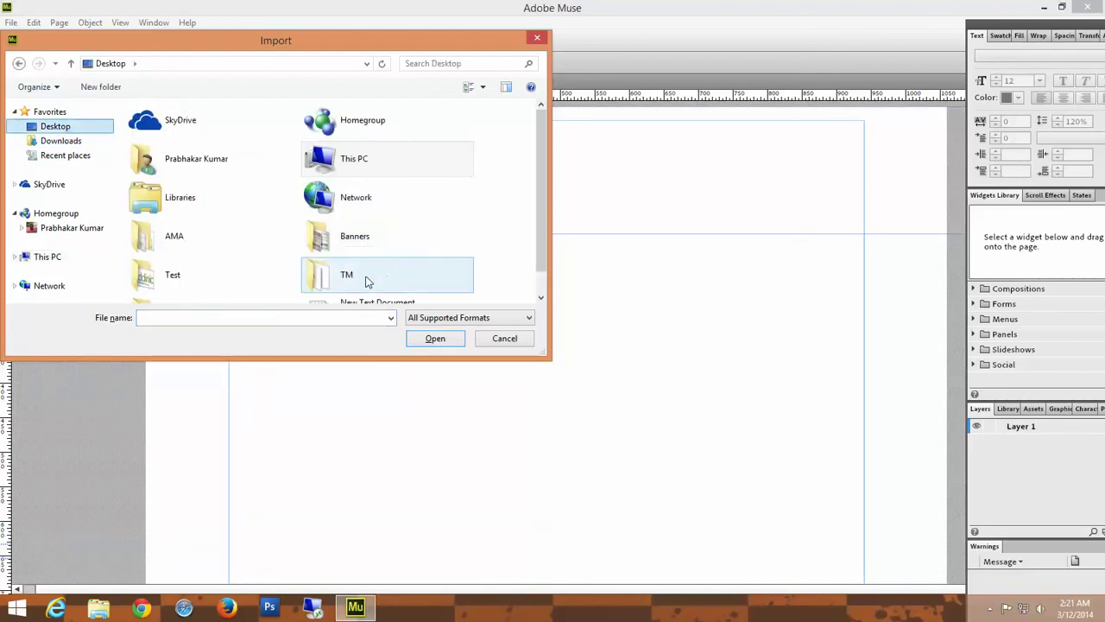
double_click(191, 285)
double_click(185, 128)
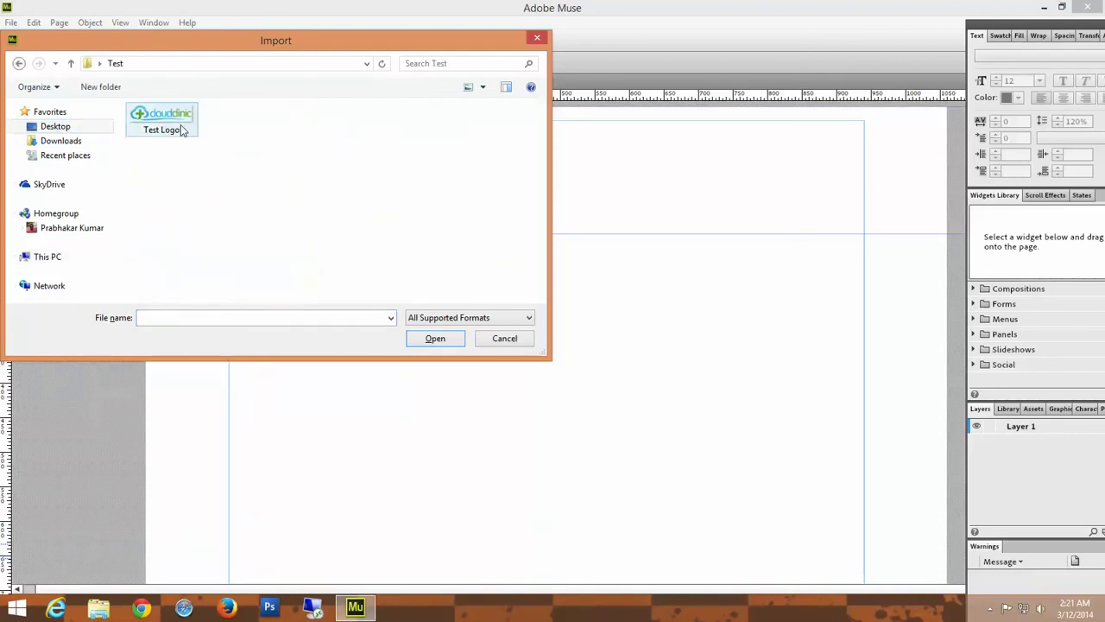
click(302, 181)
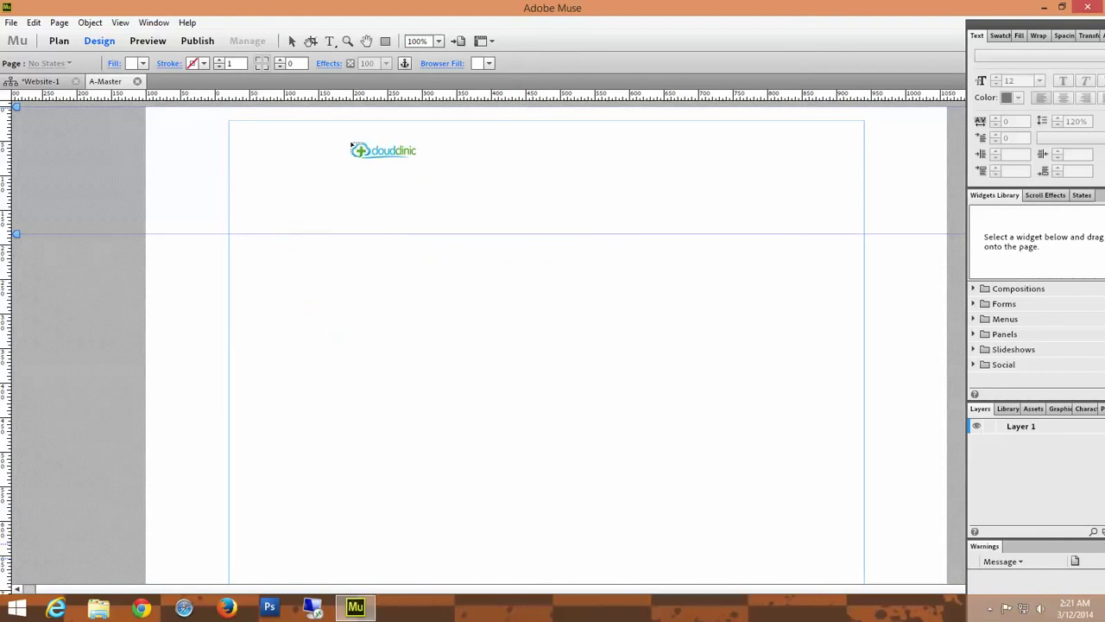
click(358, 191)
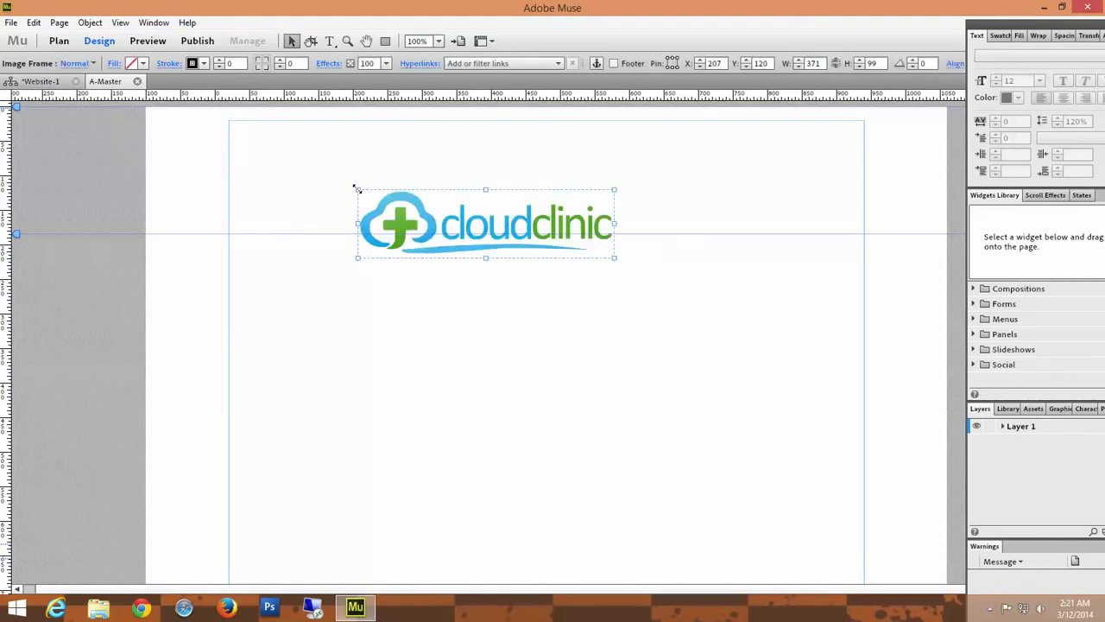
drag(475, 237, 263, 187)
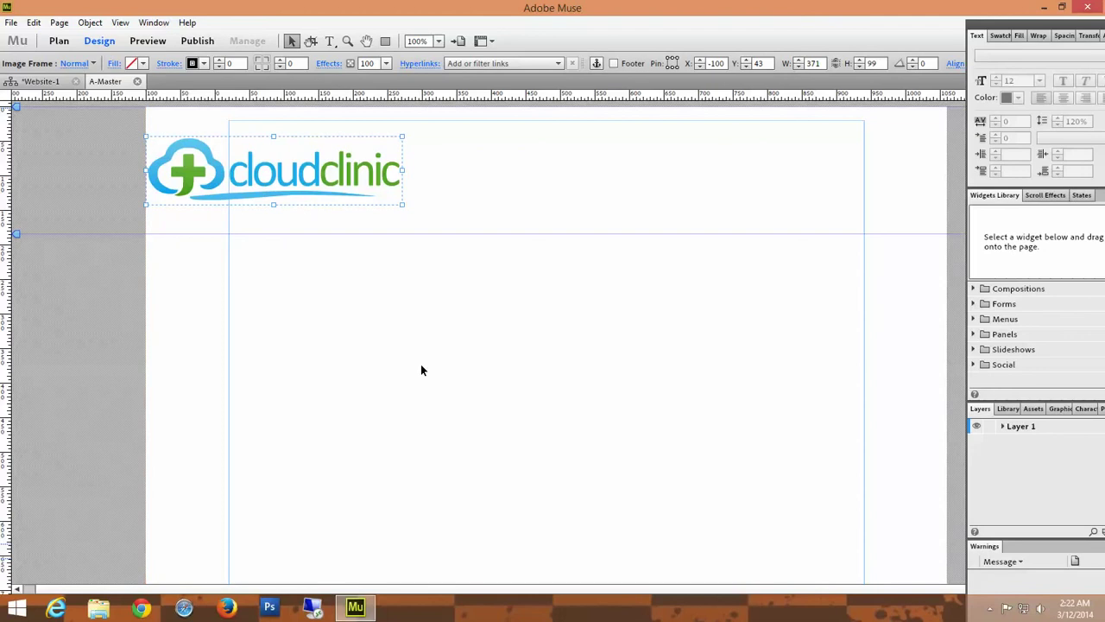
click(422, 370)
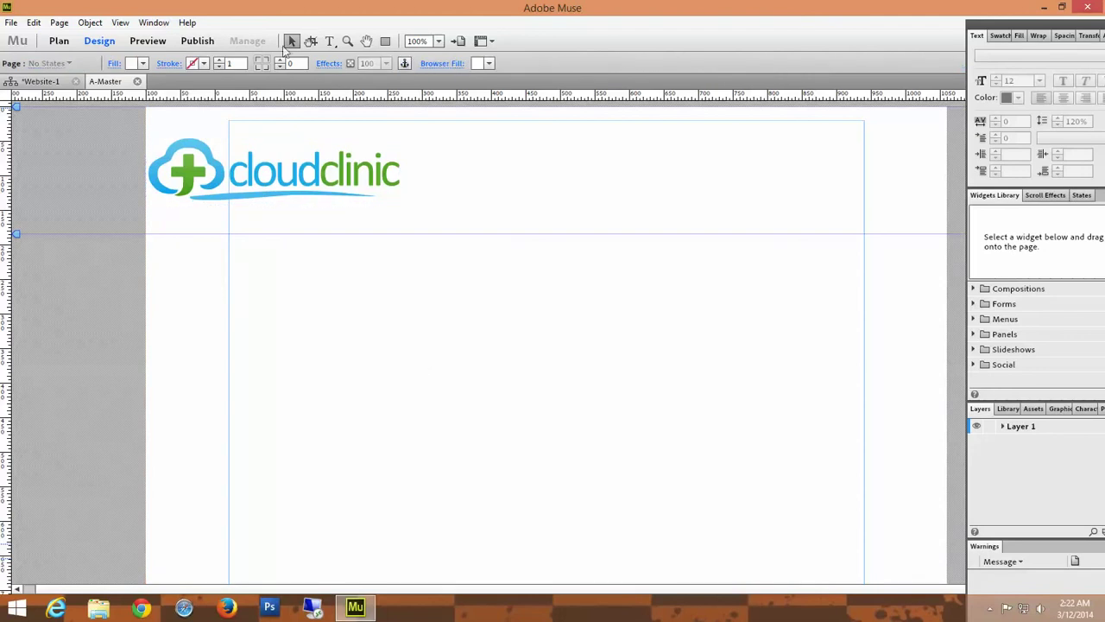
Add a text frame about 469 by 97 px below the header guide and enter "Call" followed by the phone number.
click(329, 41)
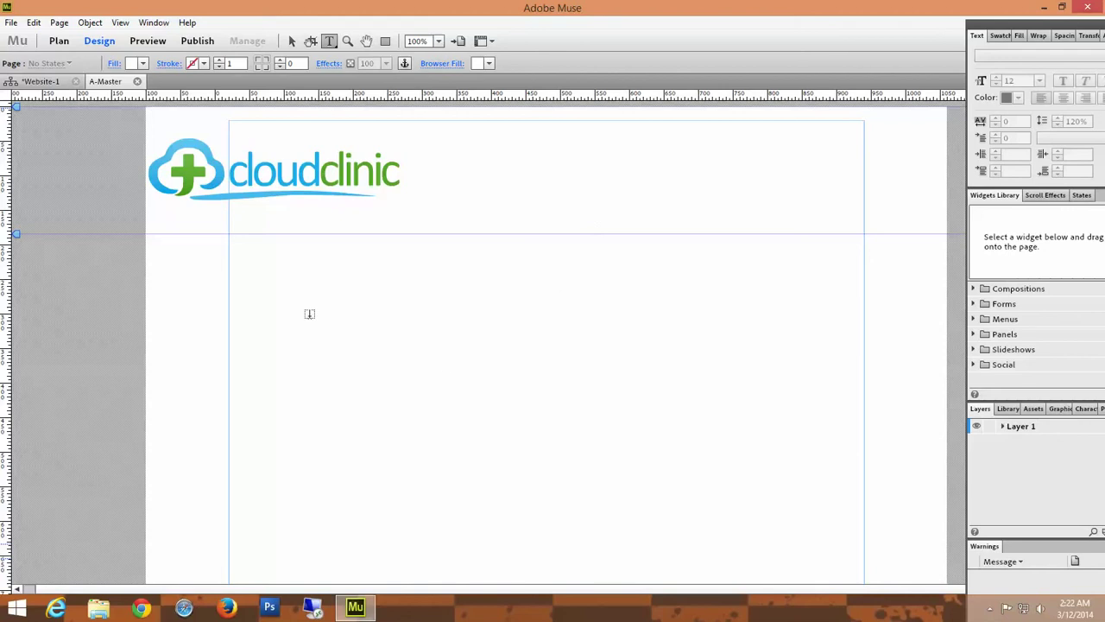
click(319, 265)
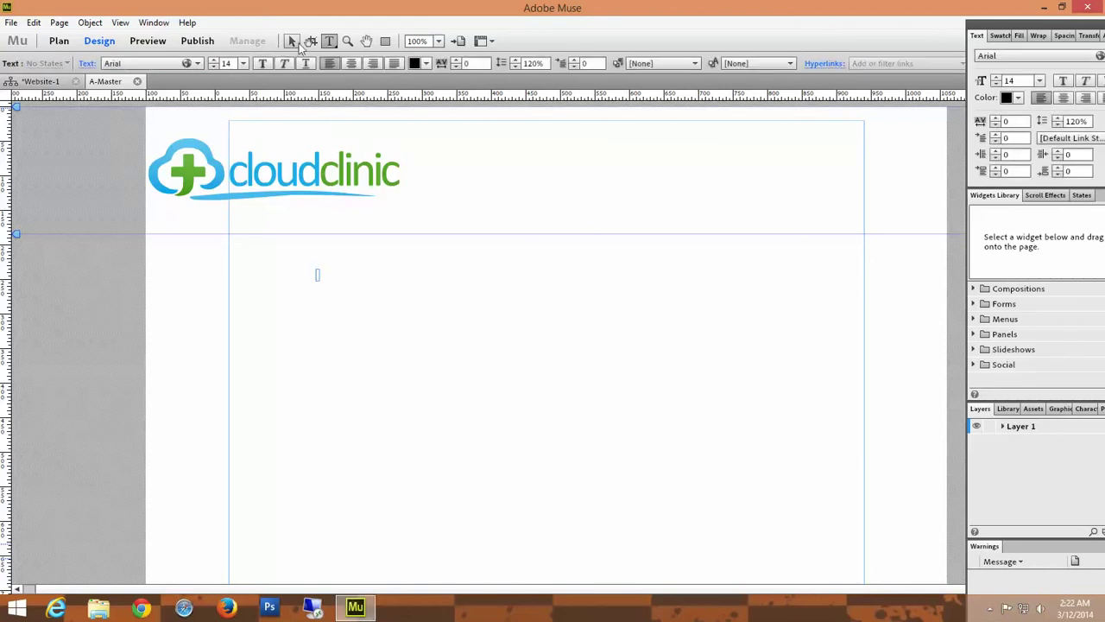
click(291, 41)
drag(318, 273, 569, 274)
drag(443, 279, 444, 335)
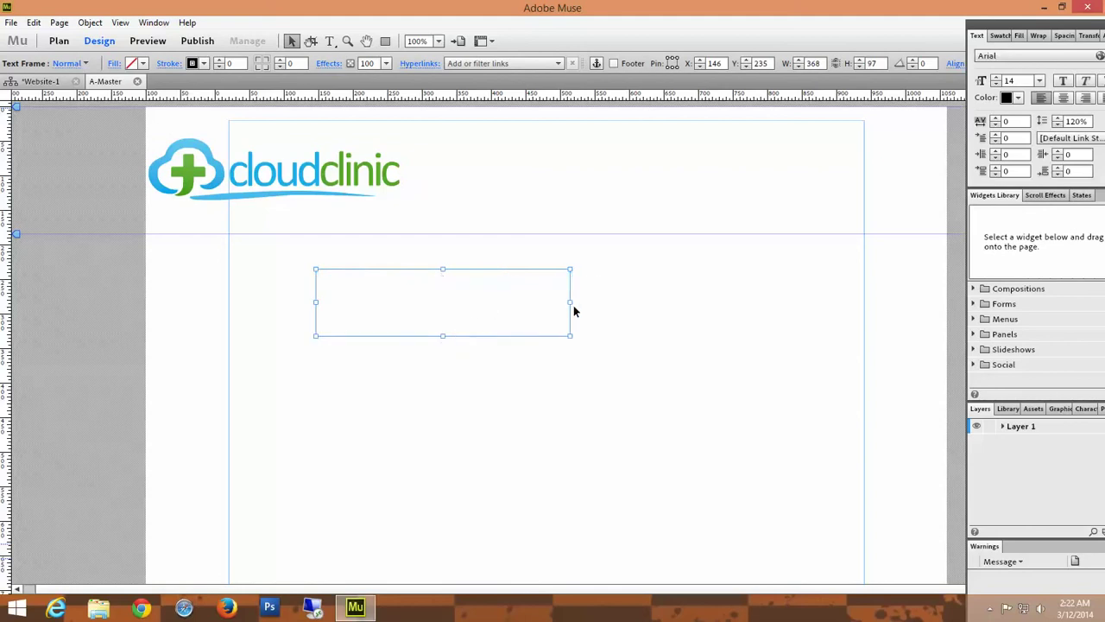
drag(569, 301, 640, 304)
double_click(465, 306)
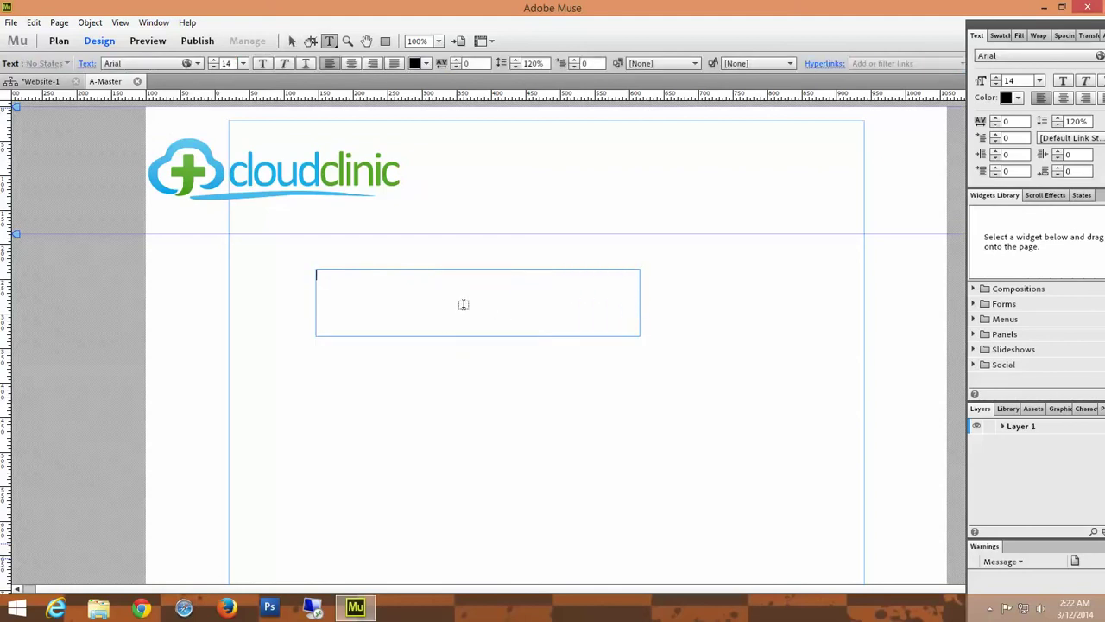
text(Call +1-800-000-0000)
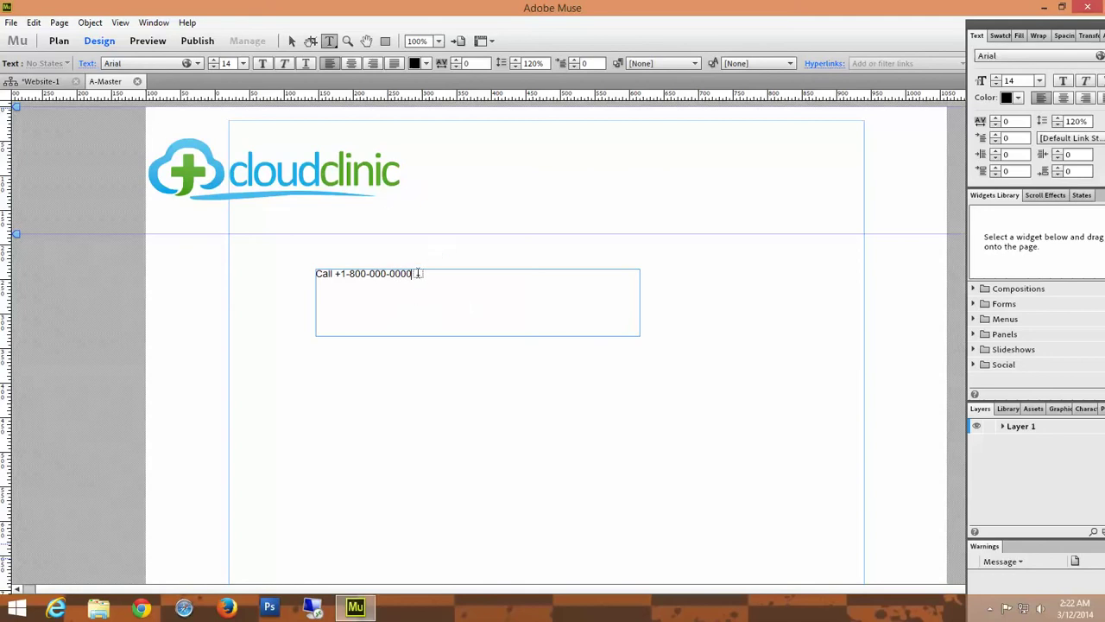
Format the whole phone line in the Trebuchet font at size 36.
drag(417, 273, 310, 273)
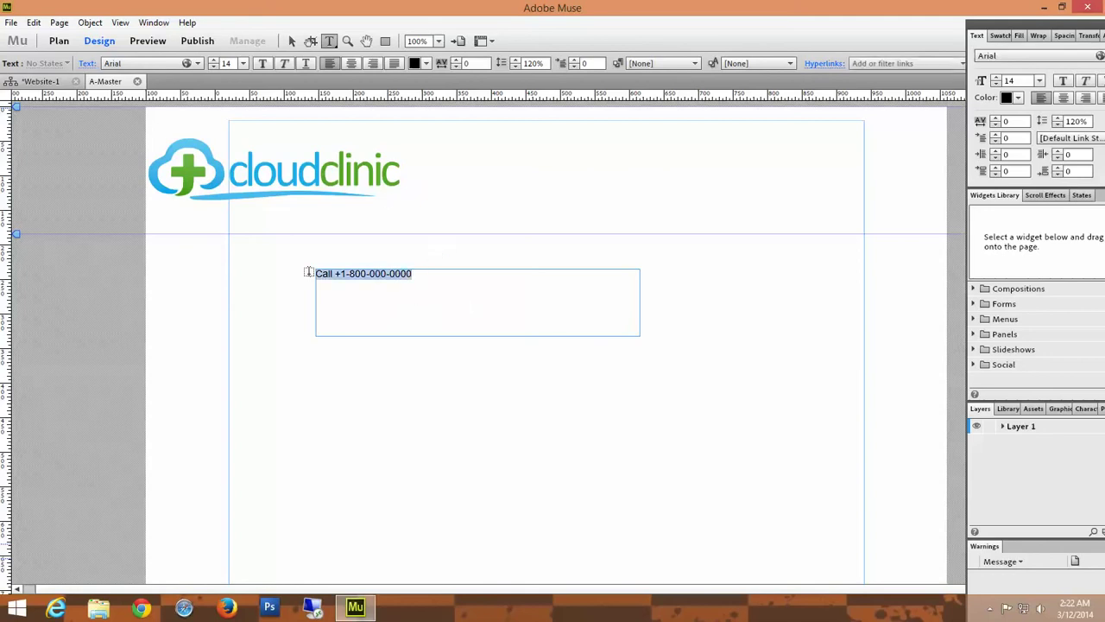
click(243, 64)
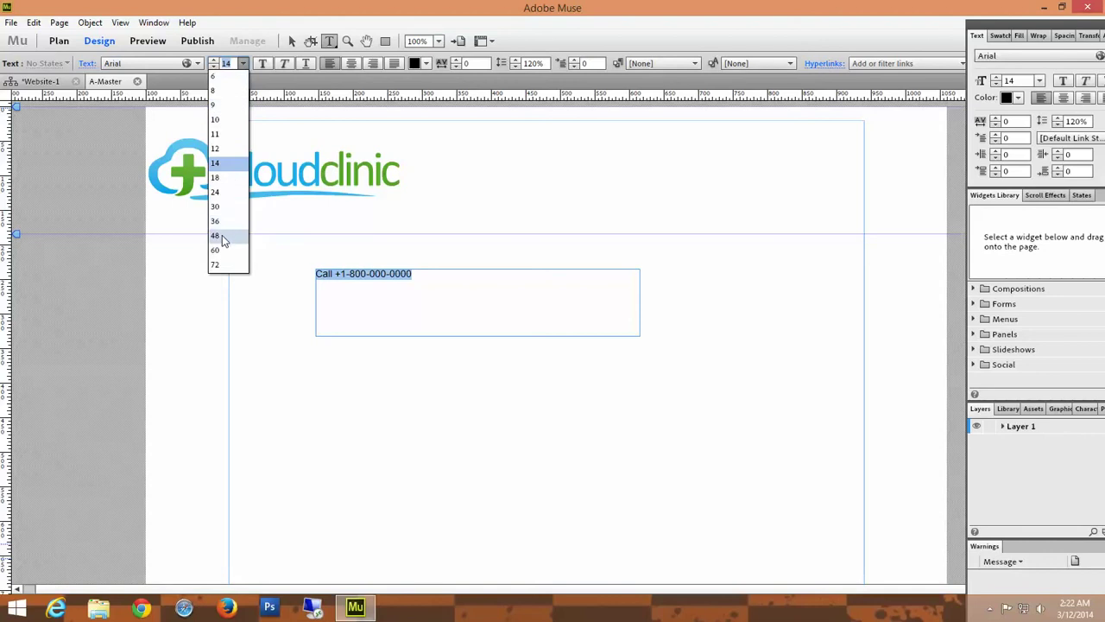
click(218, 206)
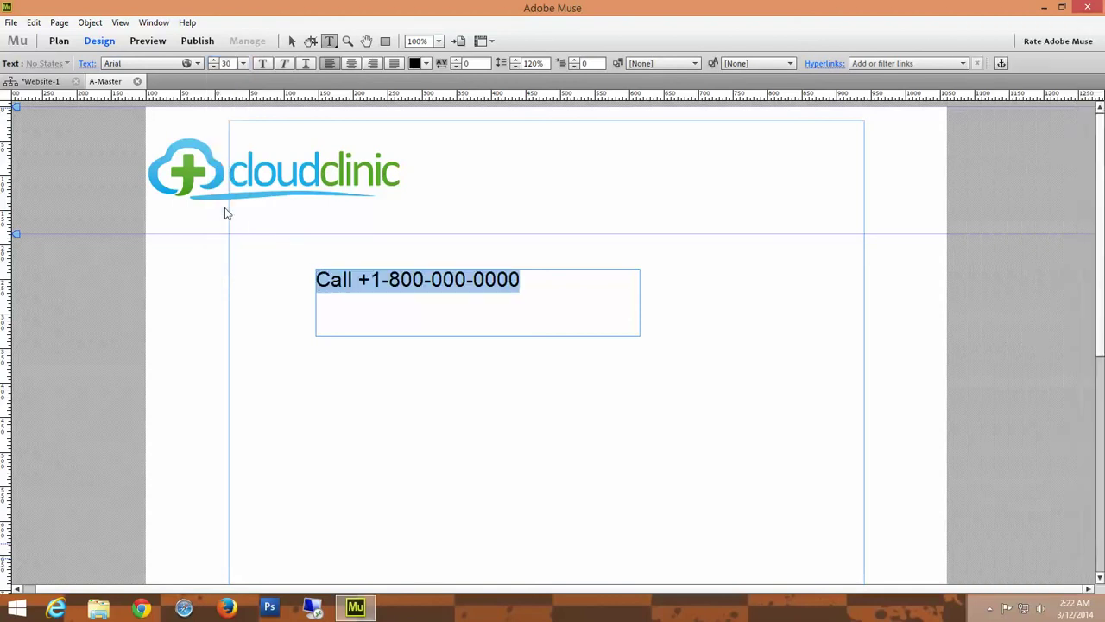
click(243, 64)
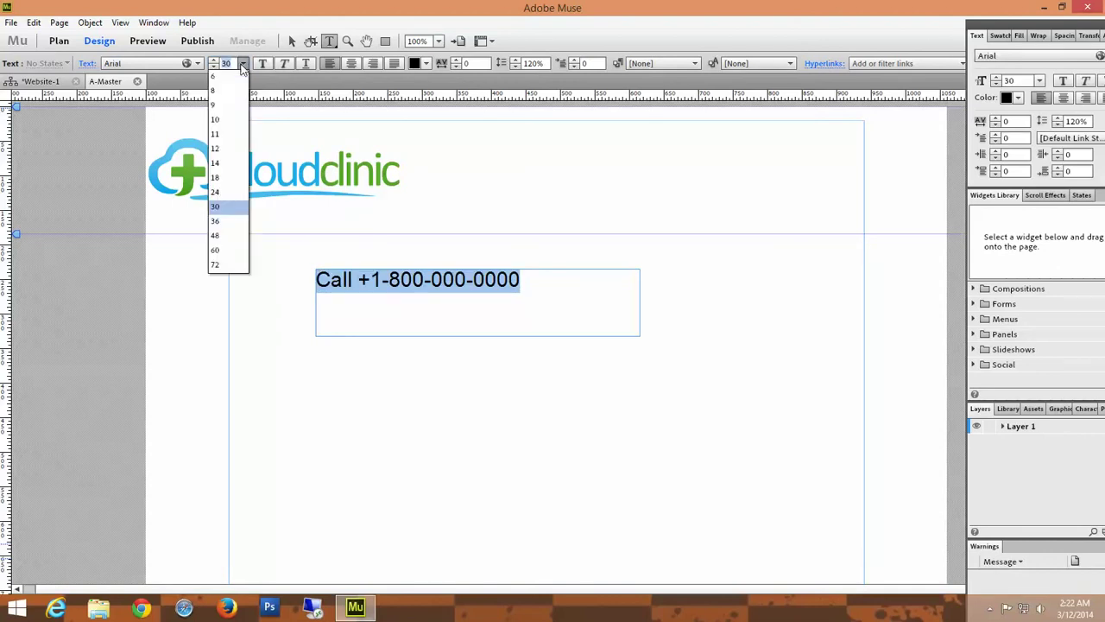
click(218, 221)
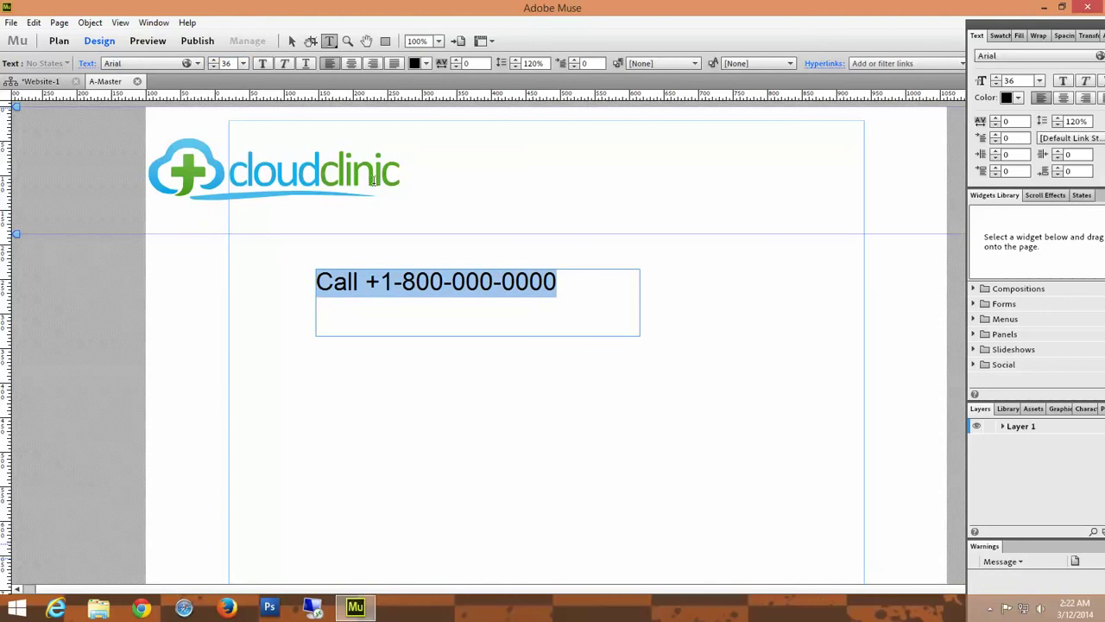
click(158, 63)
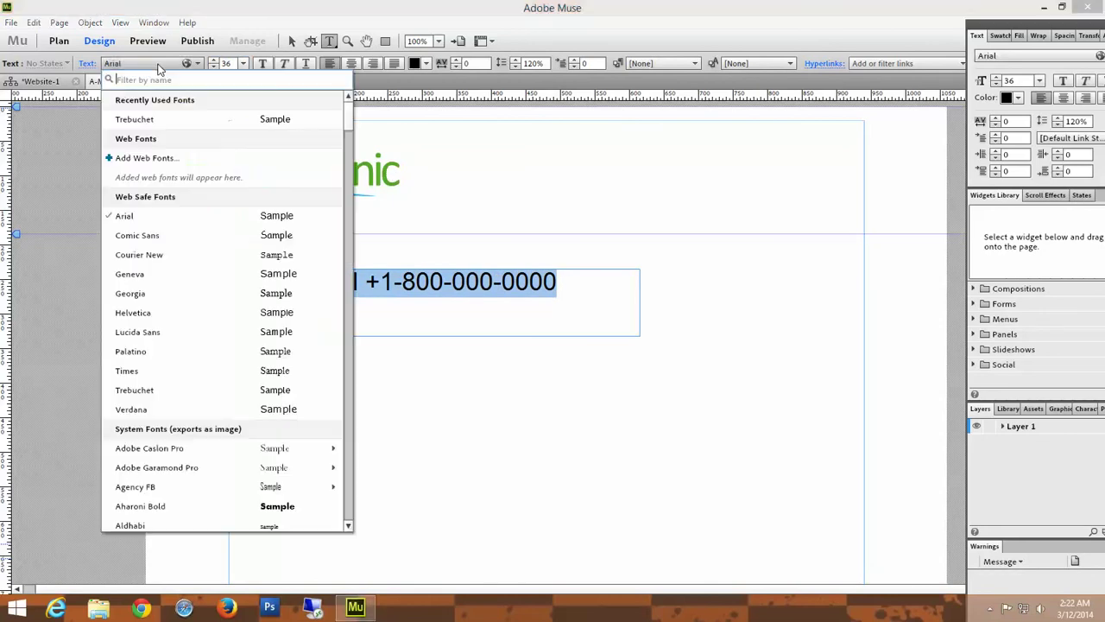
click(138, 120)
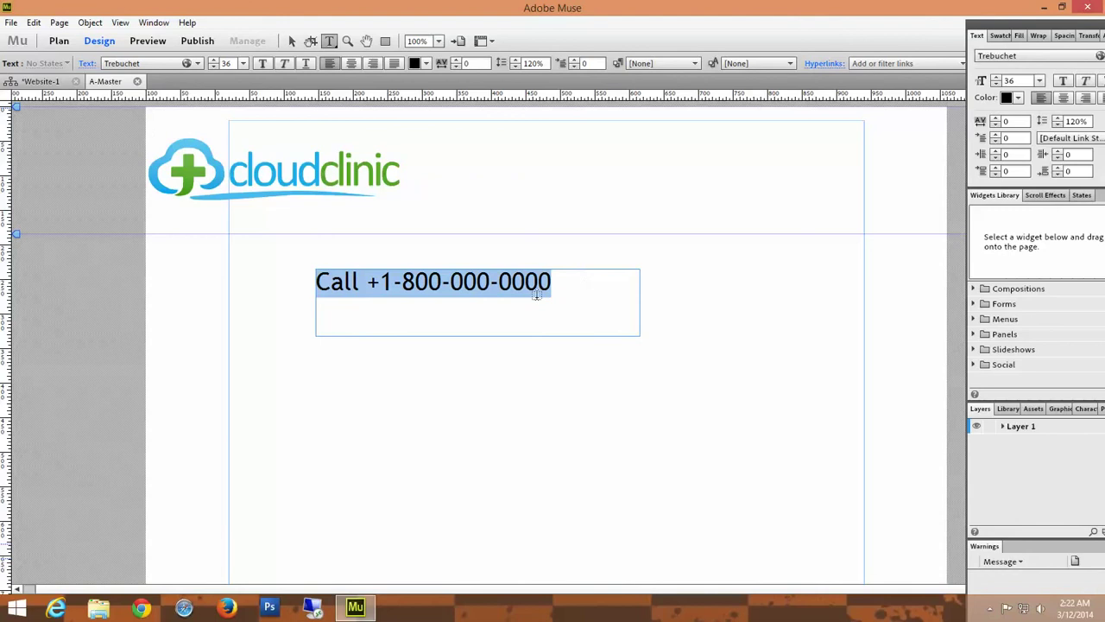
Shrink the phone text frame to about 389 px wide and 43 px high to fit its text.
click(292, 40)
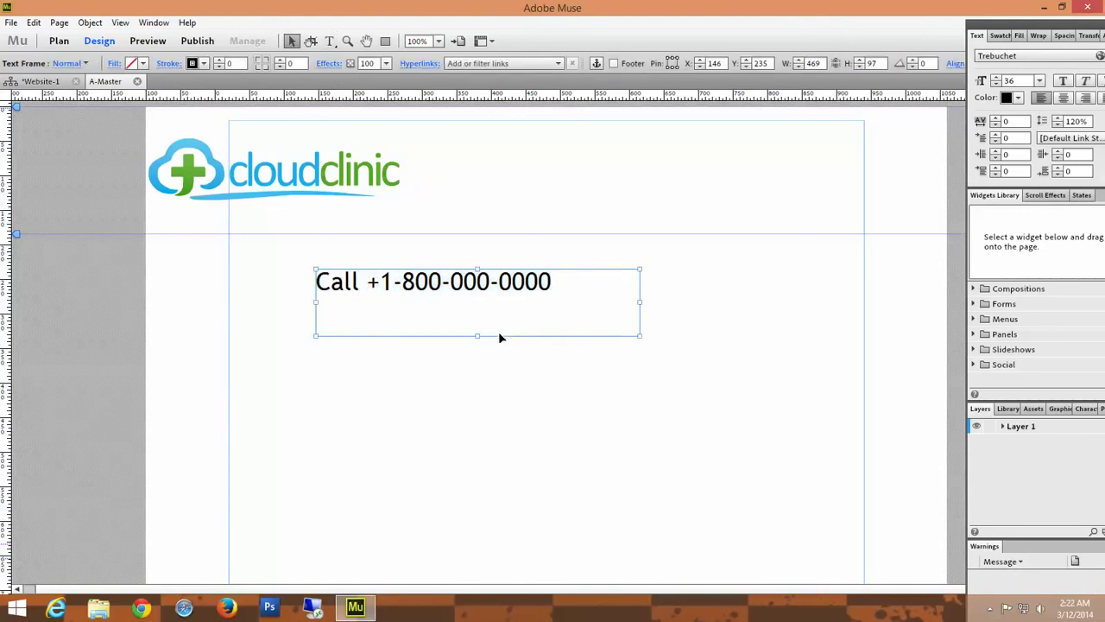
drag(477, 335, 477, 298)
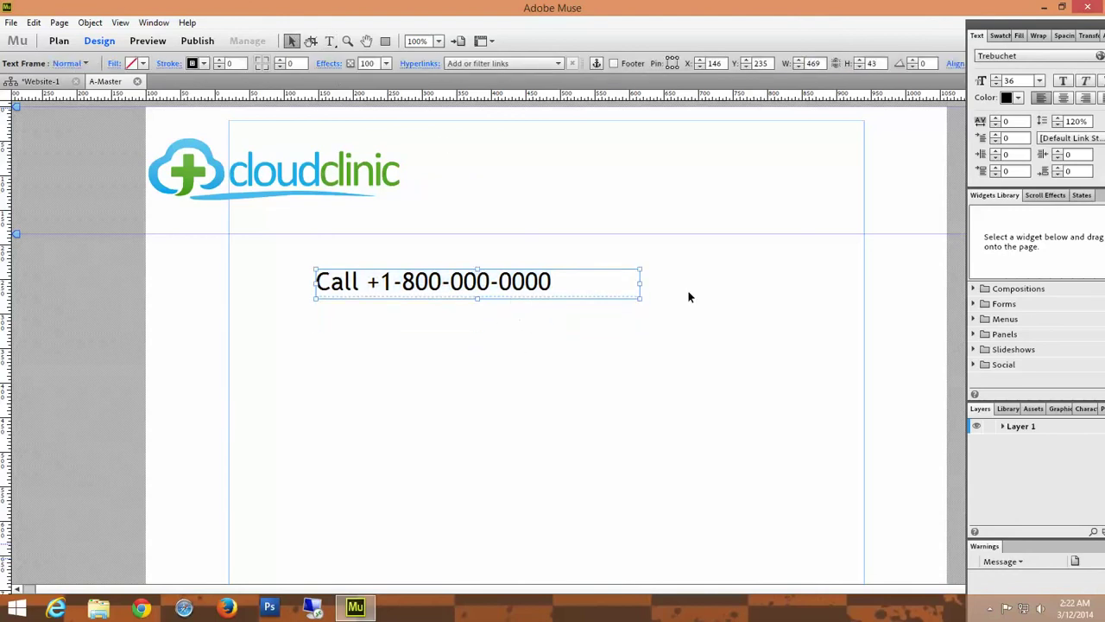
drag(639, 283, 586, 283)
click(484, 298)
Move the phone text frame into the header against the page's right edge, level with the logo, at about X 671, Y 71.
drag(478, 281, 825, 176)
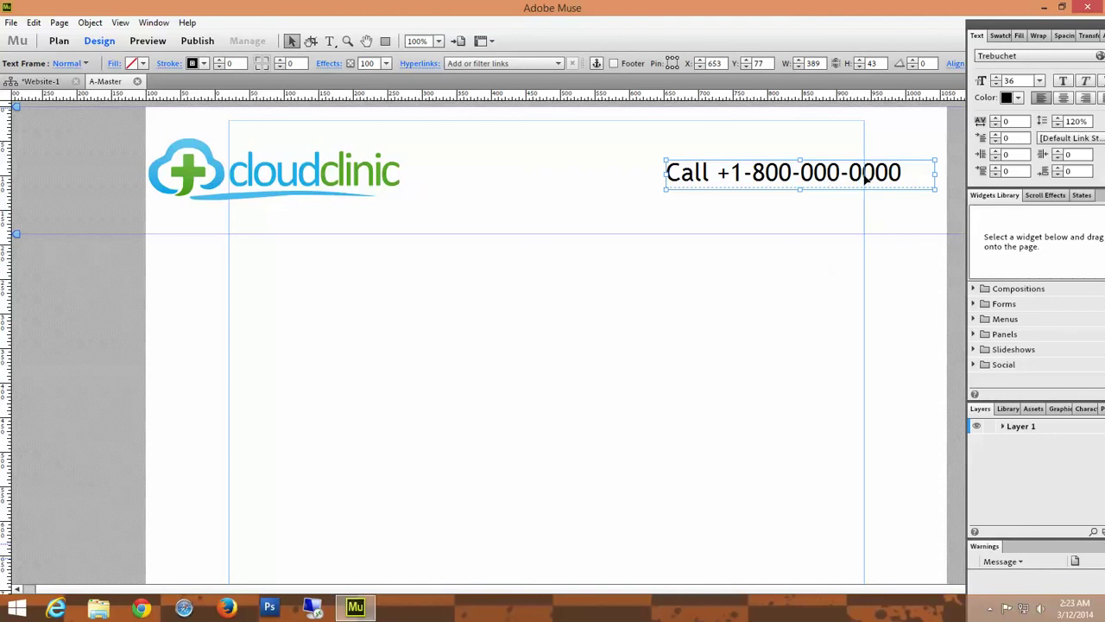
mouse_move(866, 179)
mouse_down()
mouse_move(897, 173)
mouse_move(879, 178)
mouse_up()
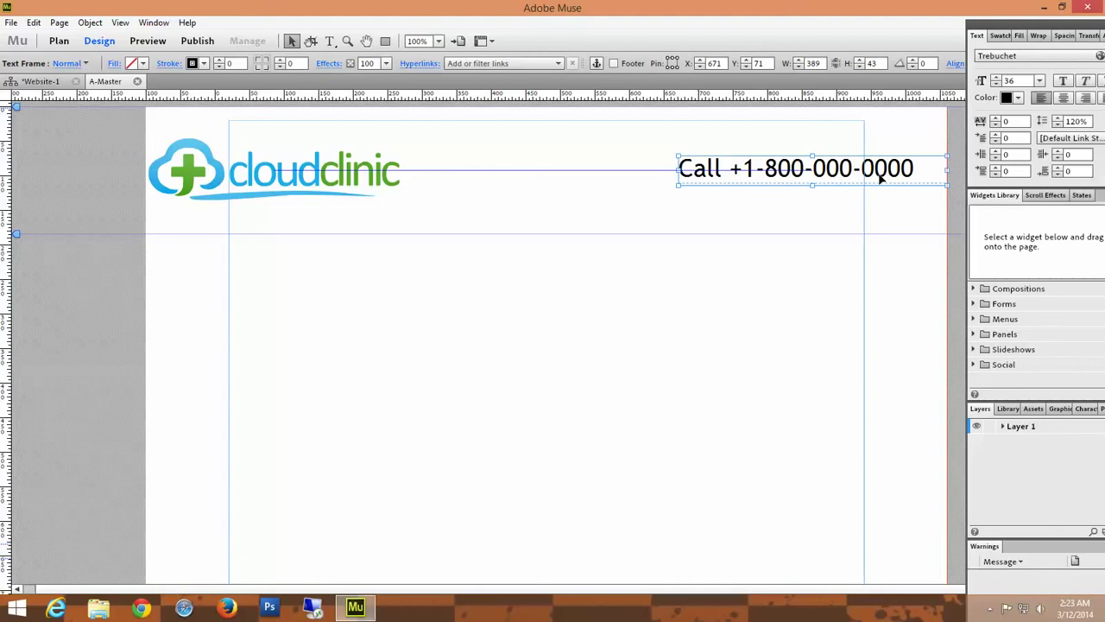
drag(879, 177, 879, 178)
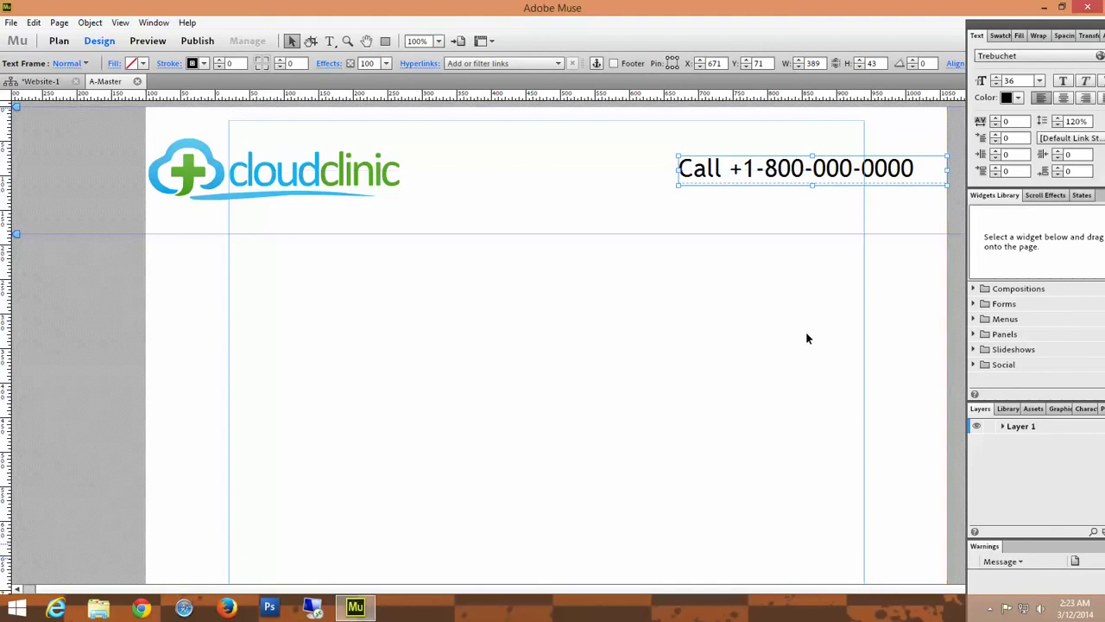
click(807, 339)
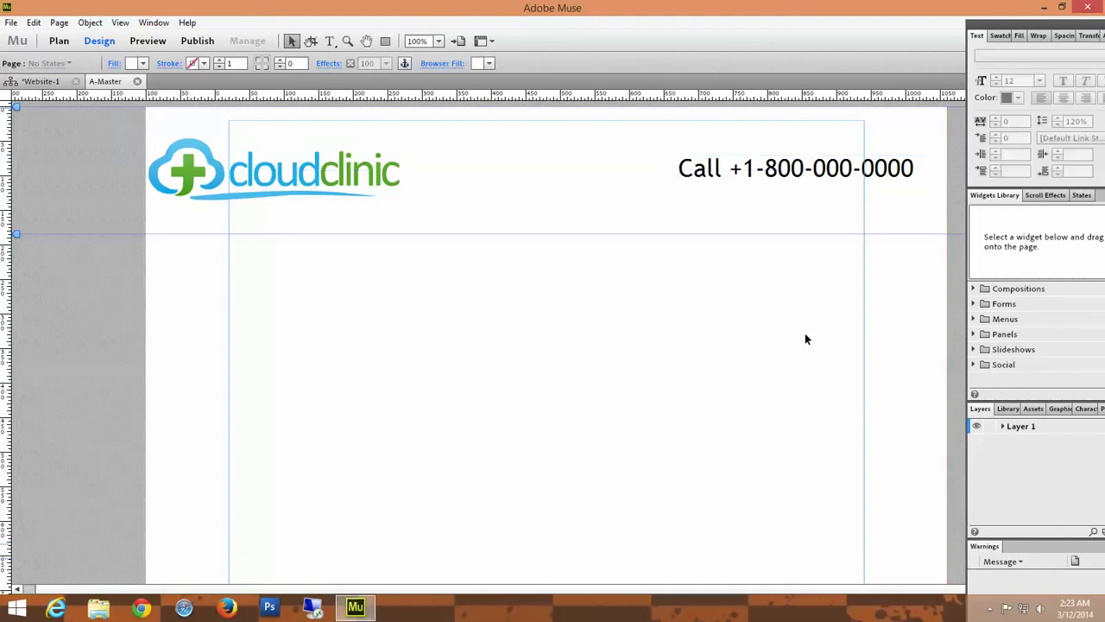